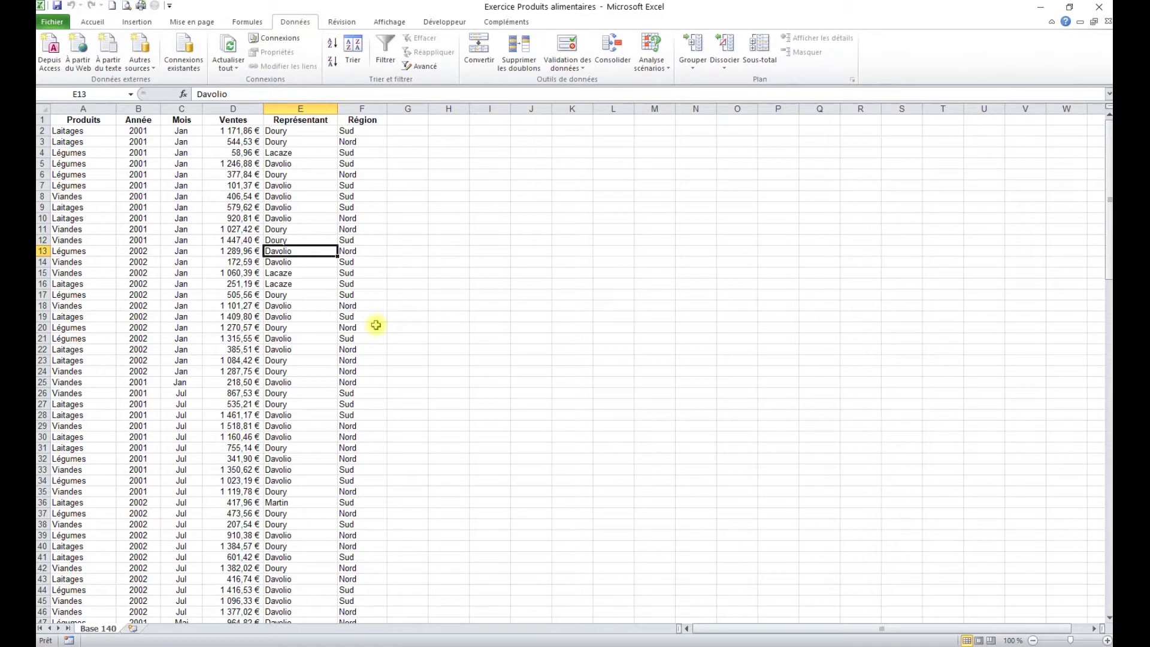
- Sort the table from A to Z by Représentant, check the rows, and re-sort it from A to Z by Produits
click(334, 48)
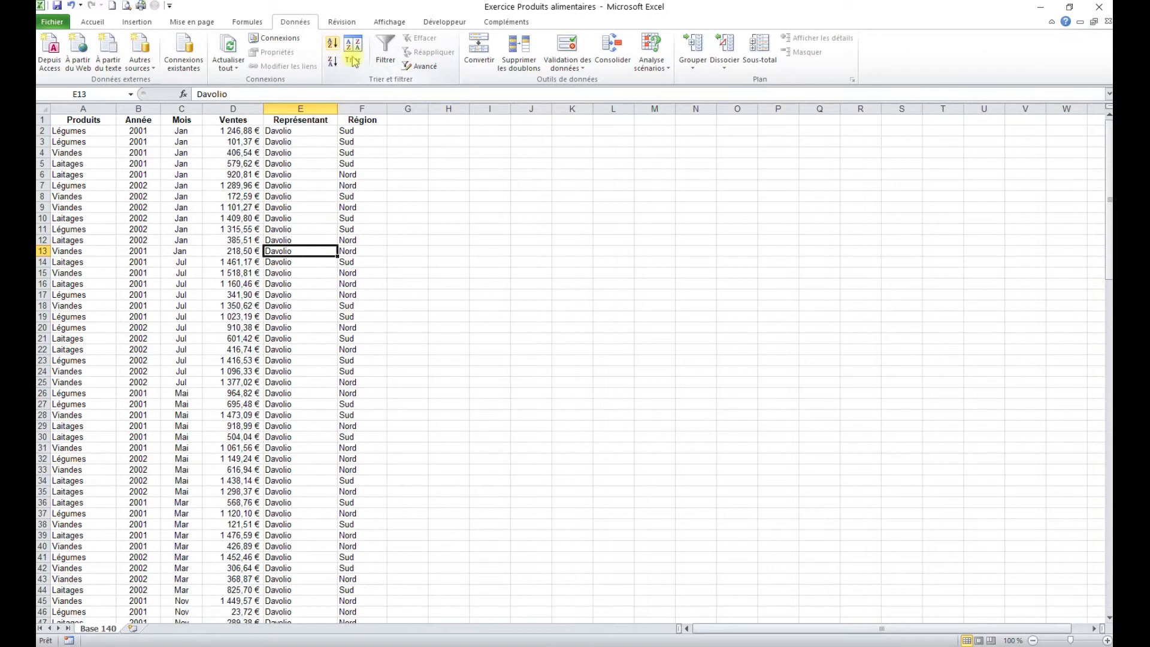
scroll(309, 293, down, 5)
scroll(312, 295, down, 10)
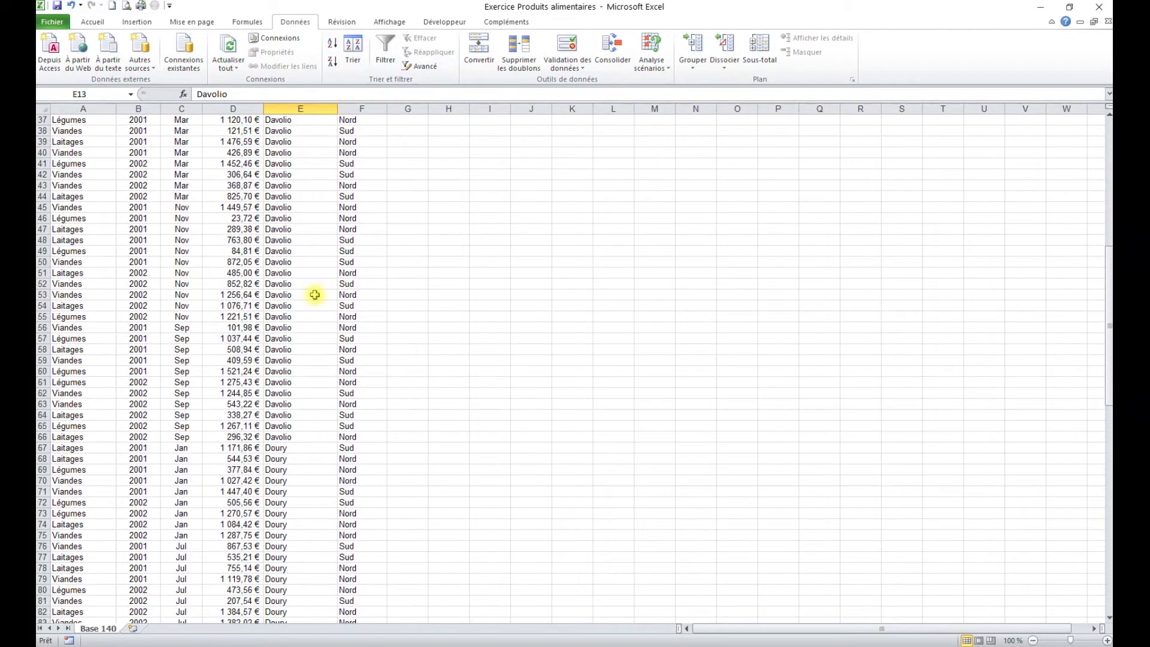
scroll(314, 292, up, 15)
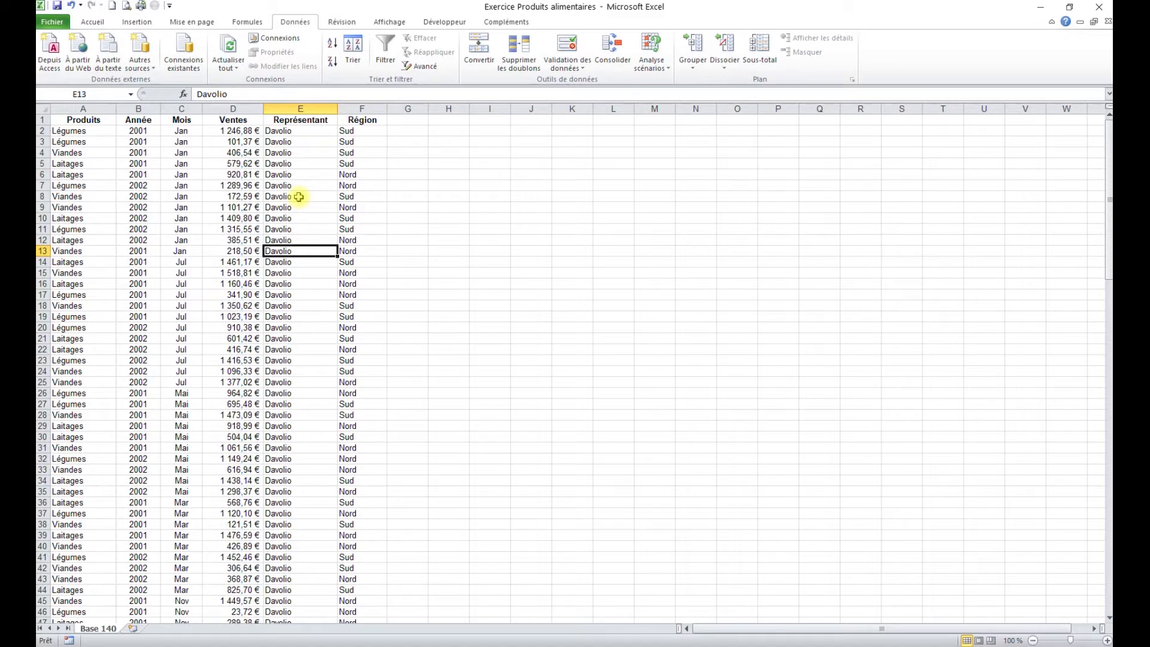
click(80, 183)
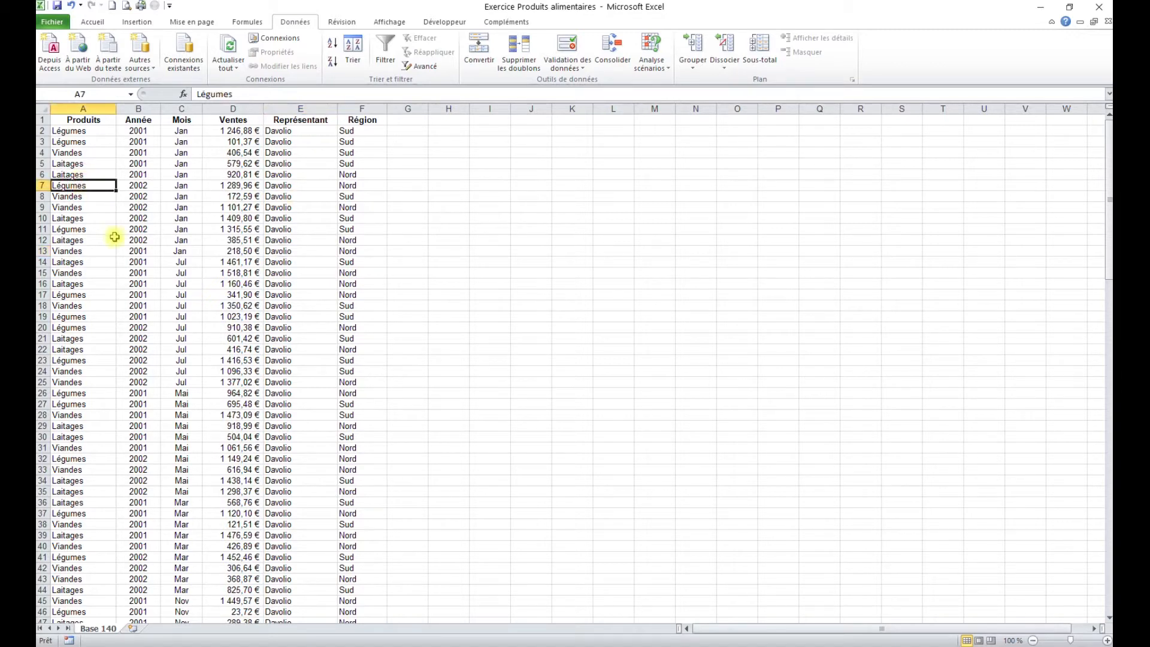
click(334, 46)
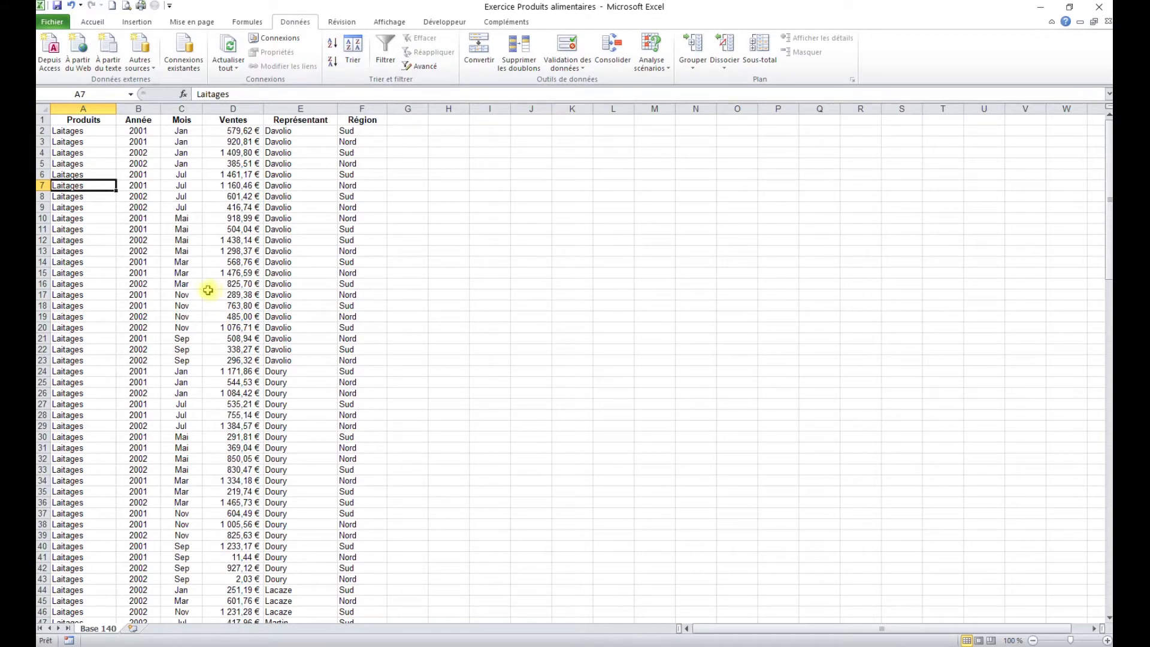
- Apply a two-level sort to the table by Représentant and then by Région, both on values from A to Z
click(191, 217)
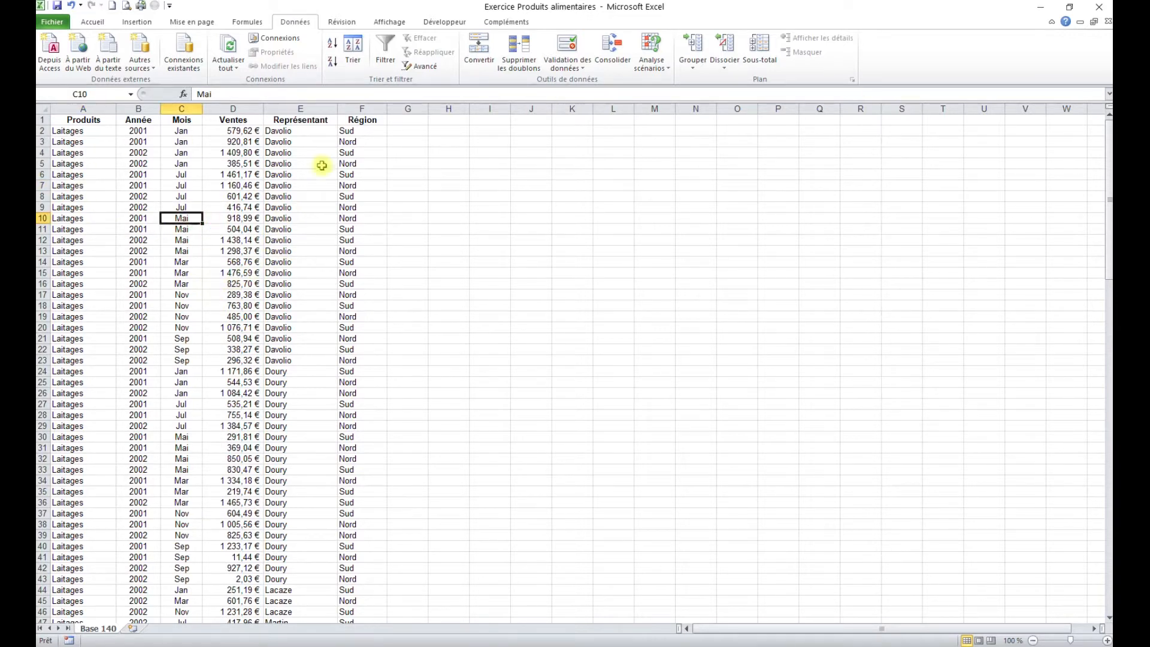
click(358, 50)
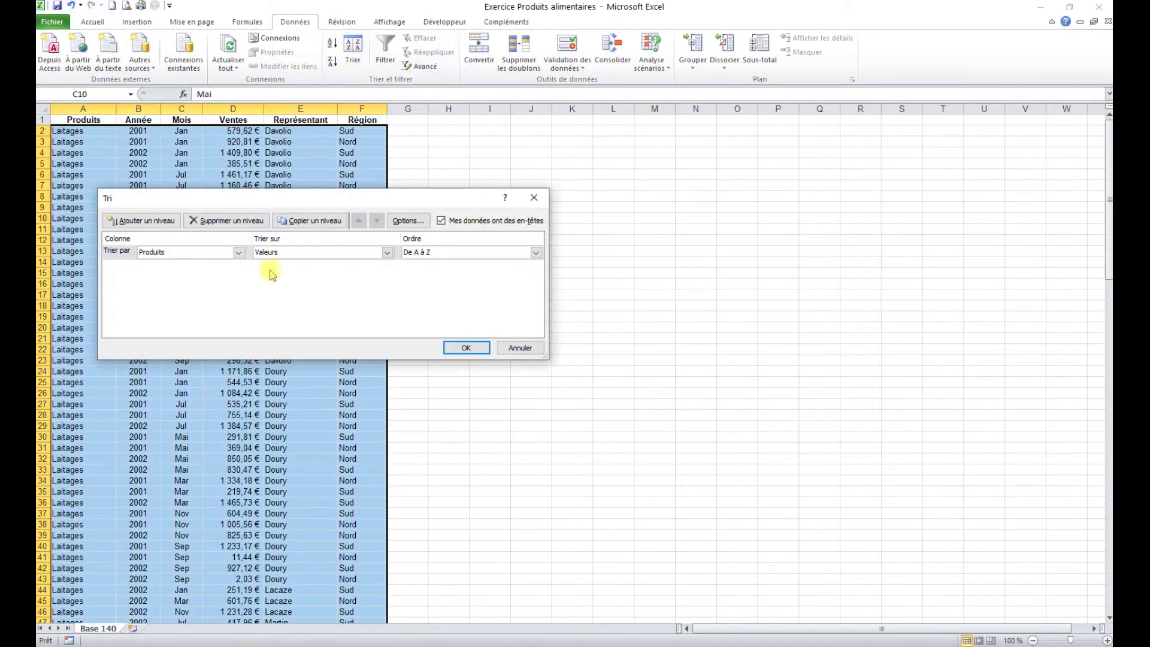
click(239, 253)
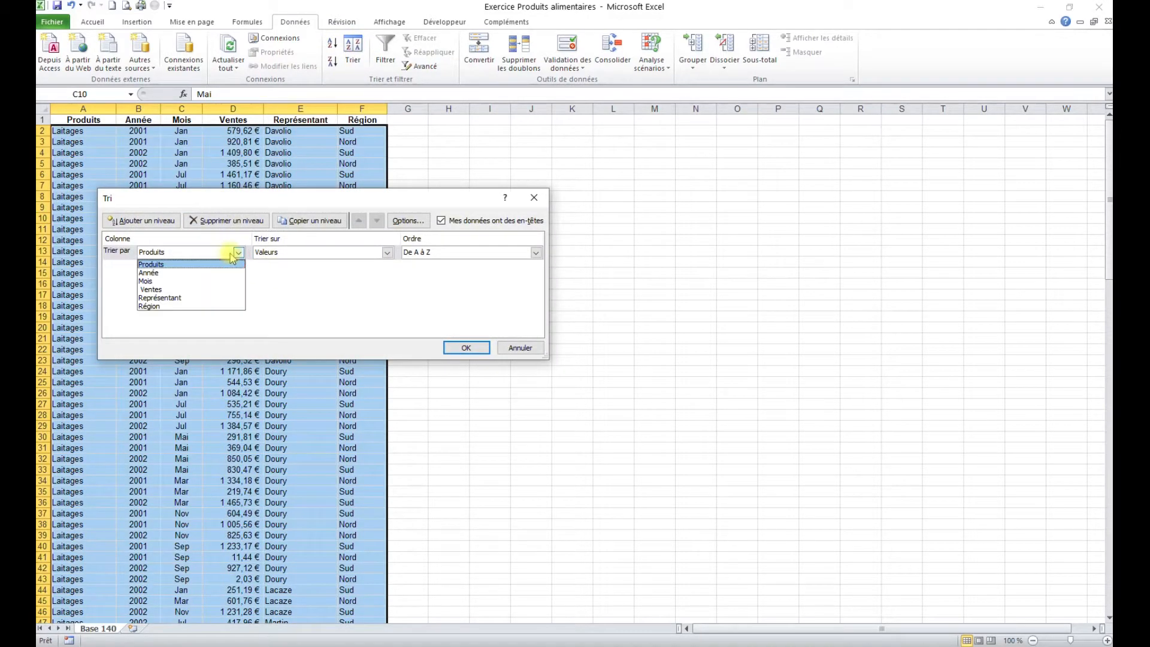
click(169, 298)
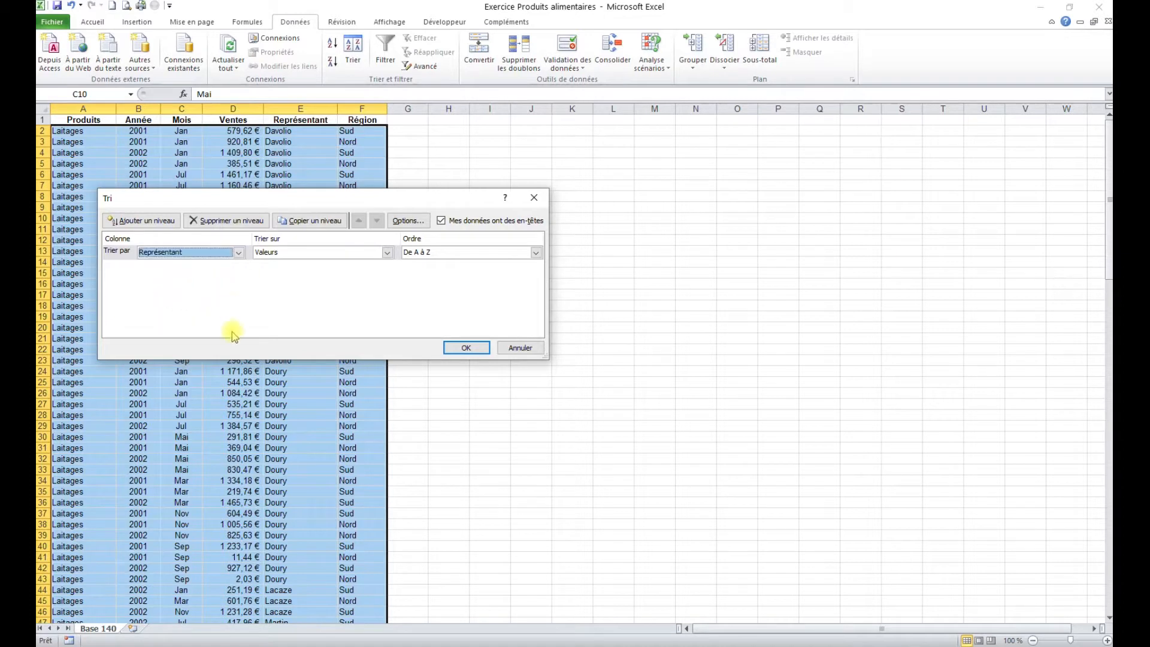
click(144, 220)
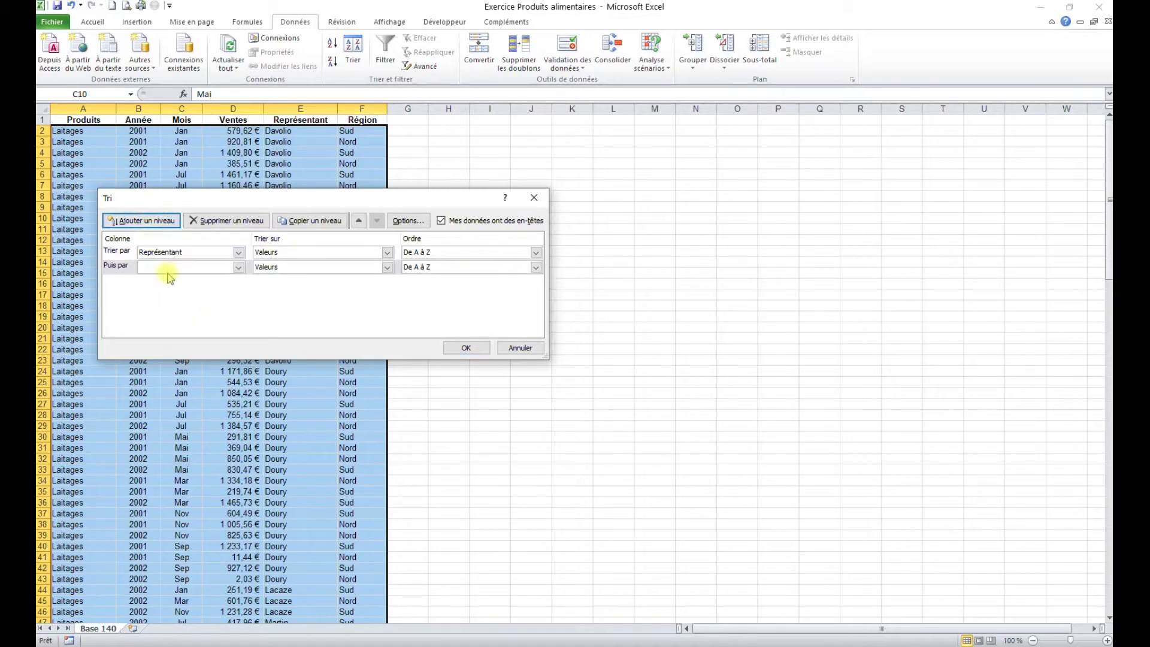
click(170, 267)
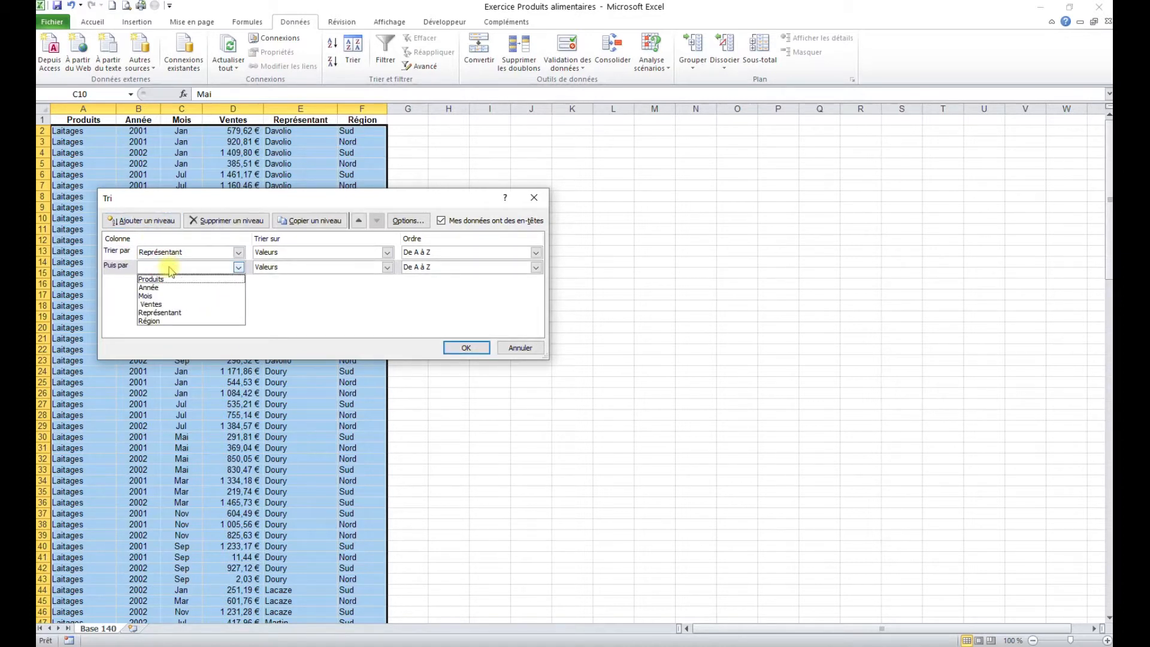
click(165, 321)
click(465, 349)
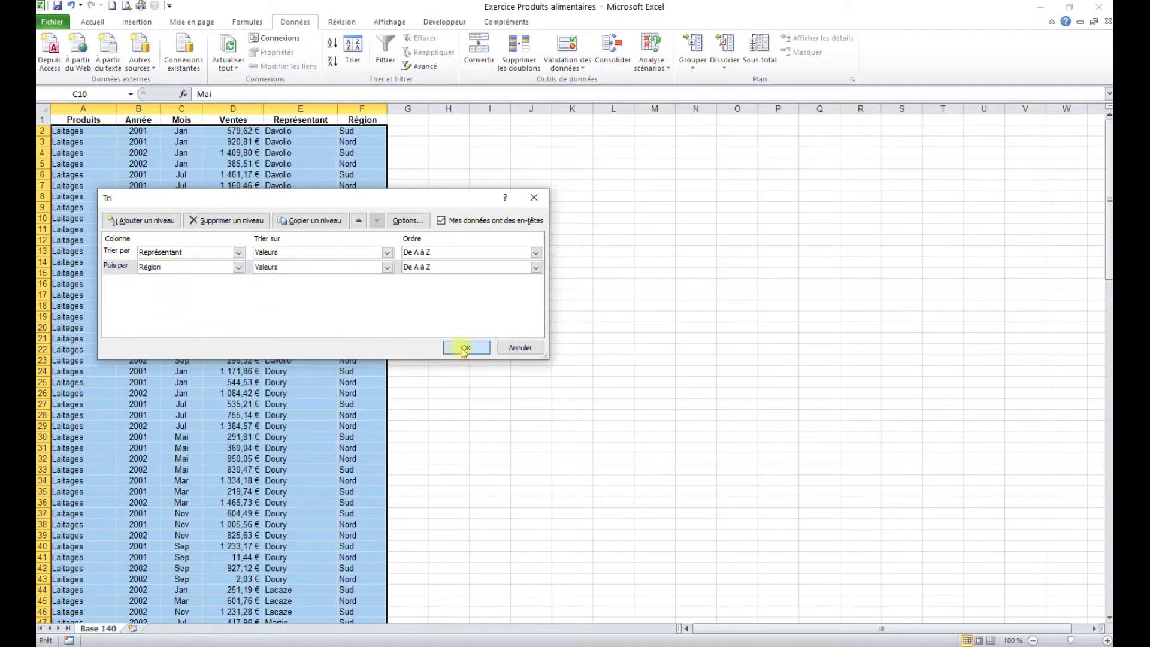
- Examine how the sorted rows are grouped in the Représentant, Région and Produits columns
drag(65, 129, 71, 474)
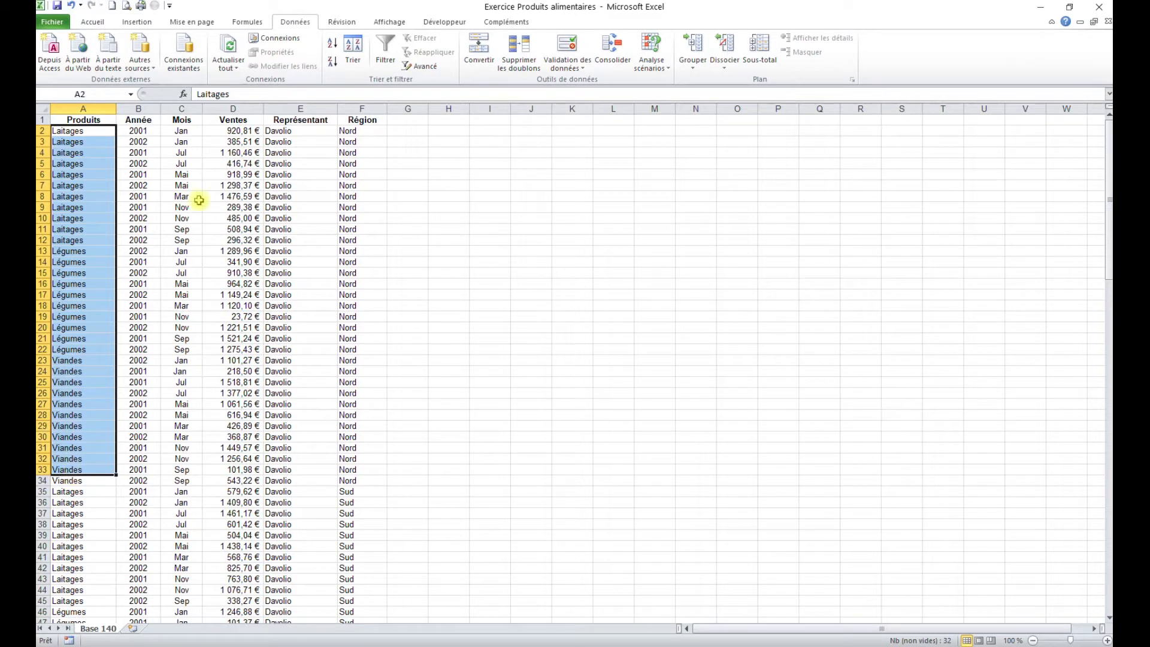
click(298, 135)
drag(298, 136, 277, 481)
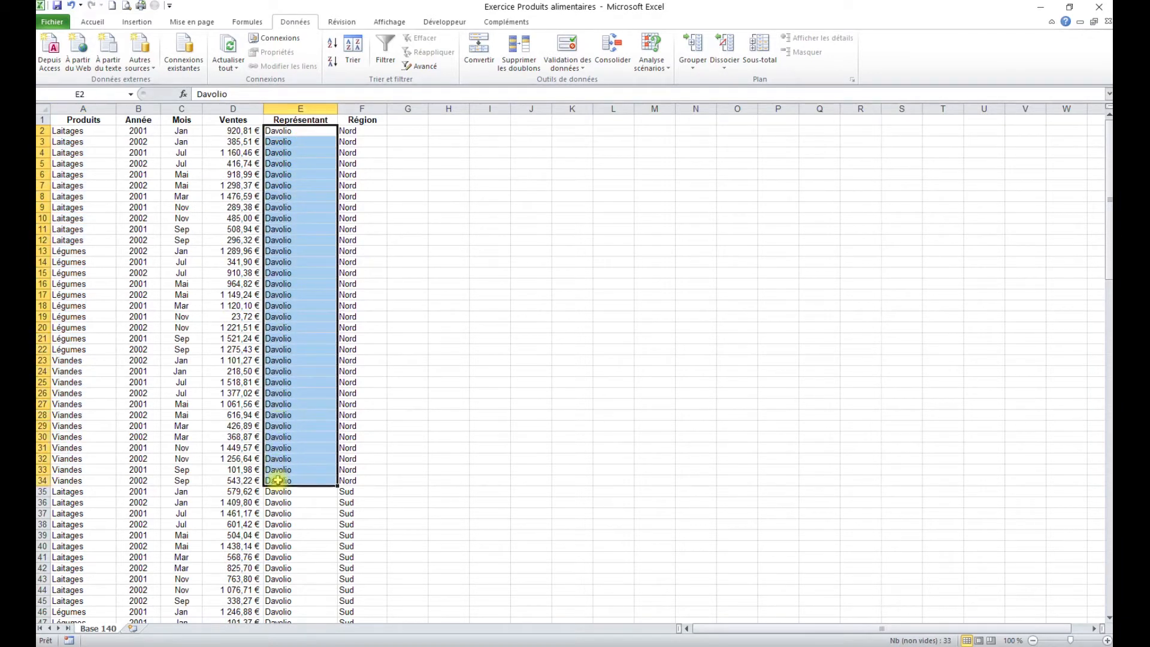
scroll(282, 474, down, 4)
drag(291, 359, 360, 491)
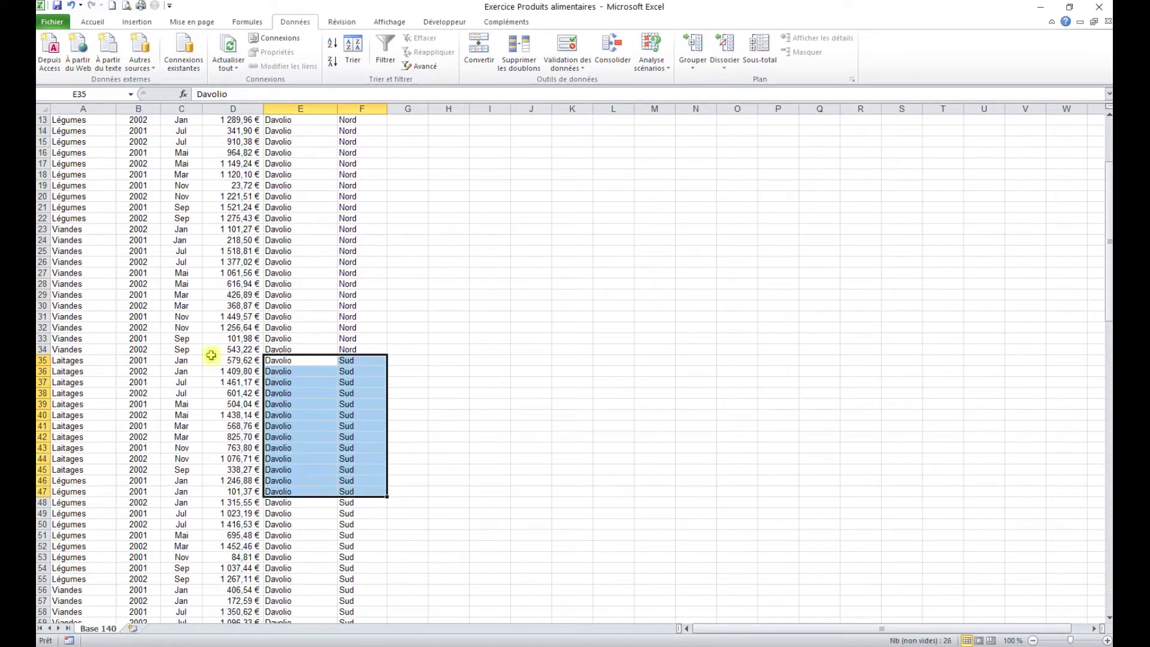
scroll(209, 355, up, 4)
drag(82, 134, 90, 234)
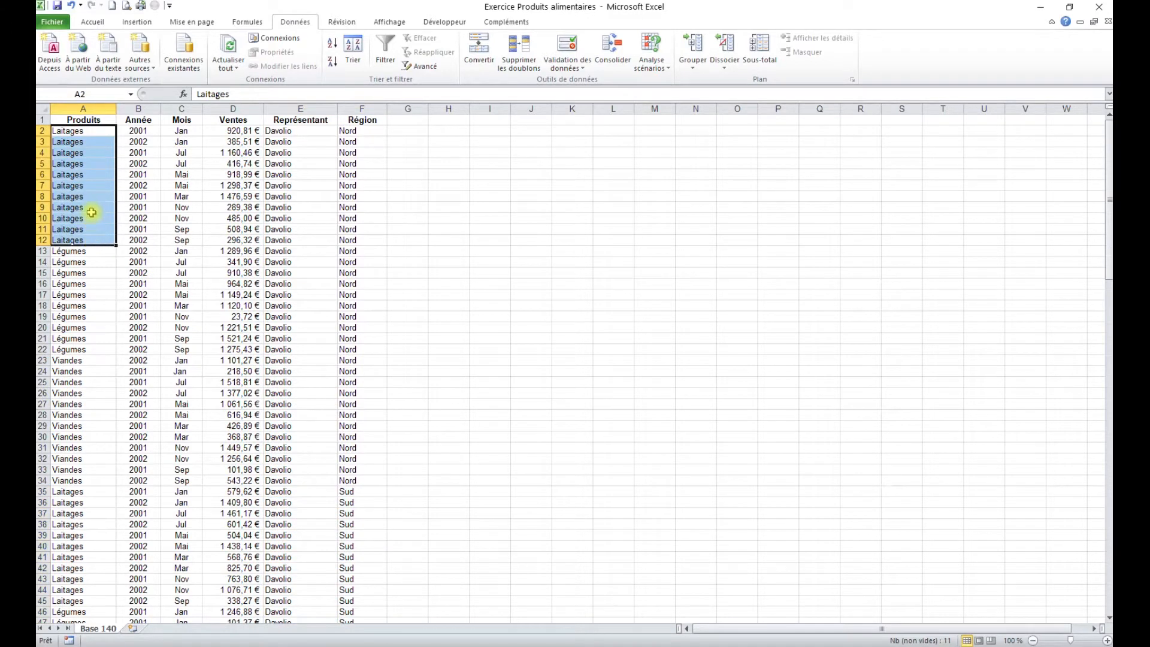
click(91, 209)
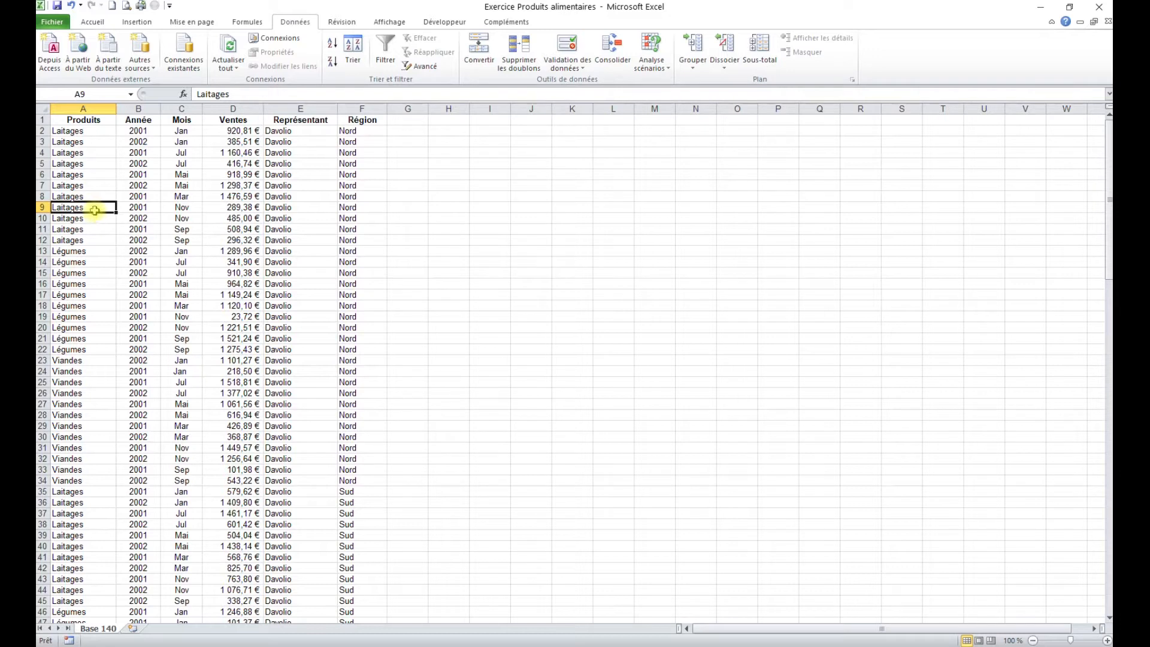
drag(85, 133, 91, 240)
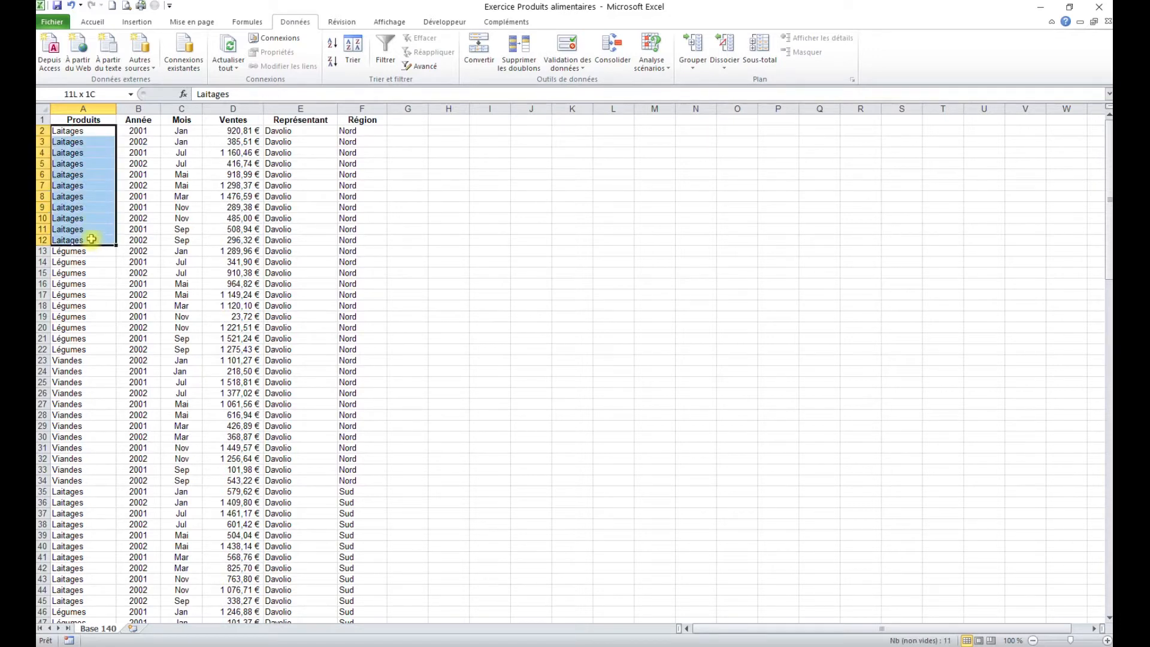
drag(73, 130, 84, 352)
click(118, 469)
click(218, 450)
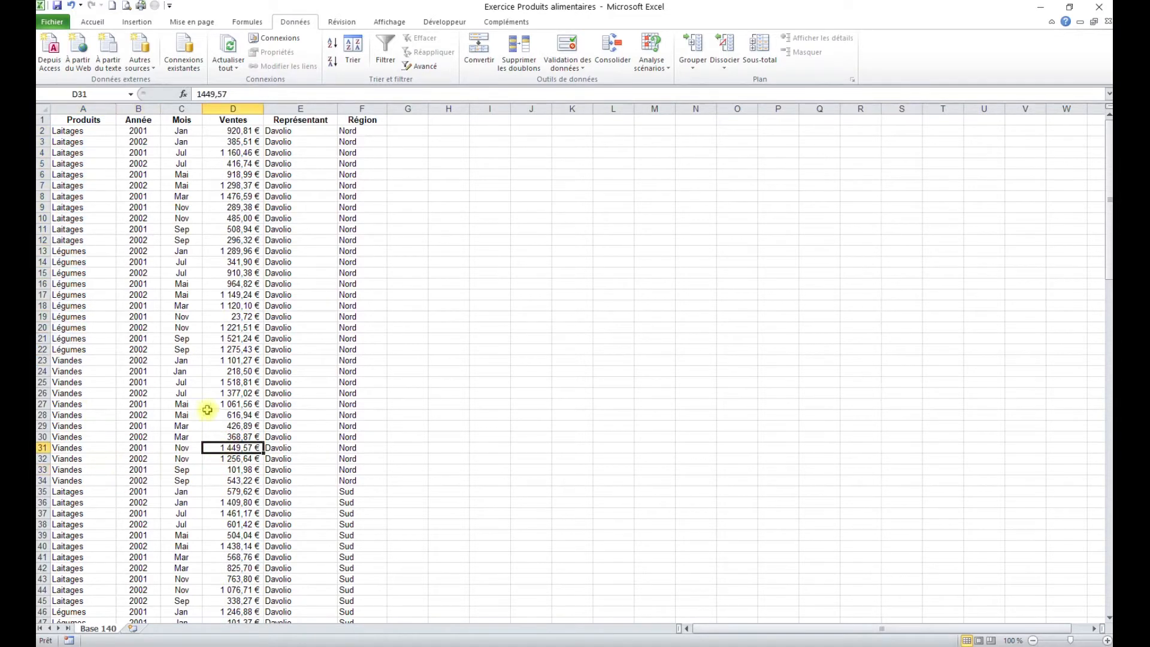
- Turn on filtering for the table and show only the first listed sales representative in the Représentant column
click(252, 295)
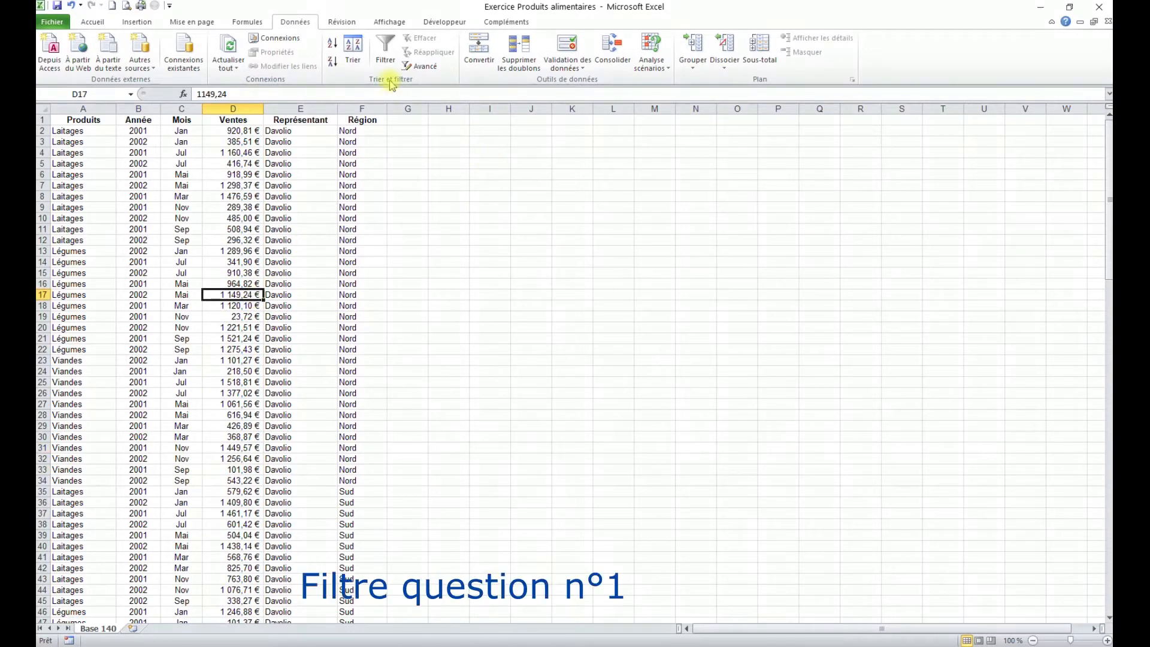
click(387, 52)
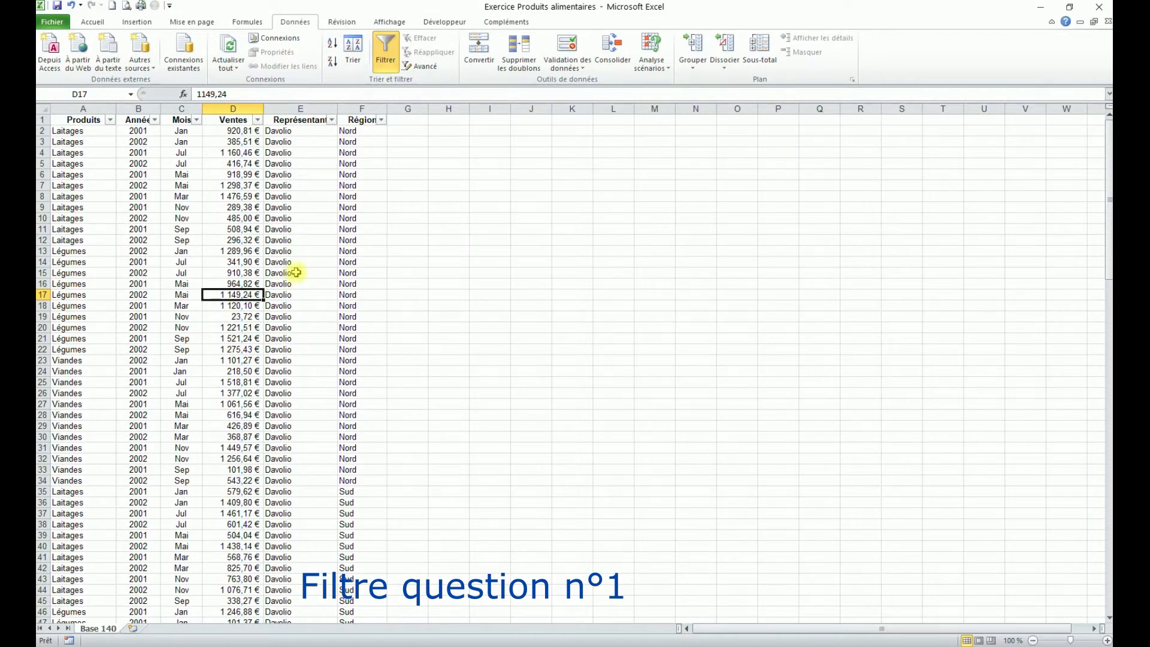
click(333, 120)
click(203, 239)
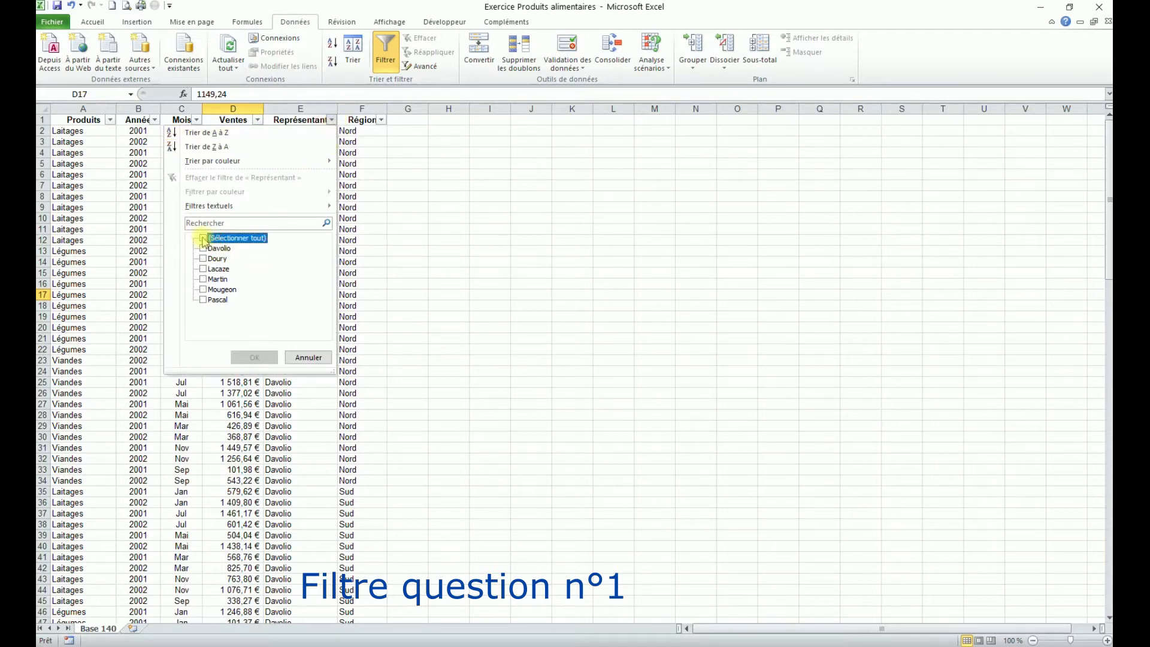
click(203, 248)
click(253, 356)
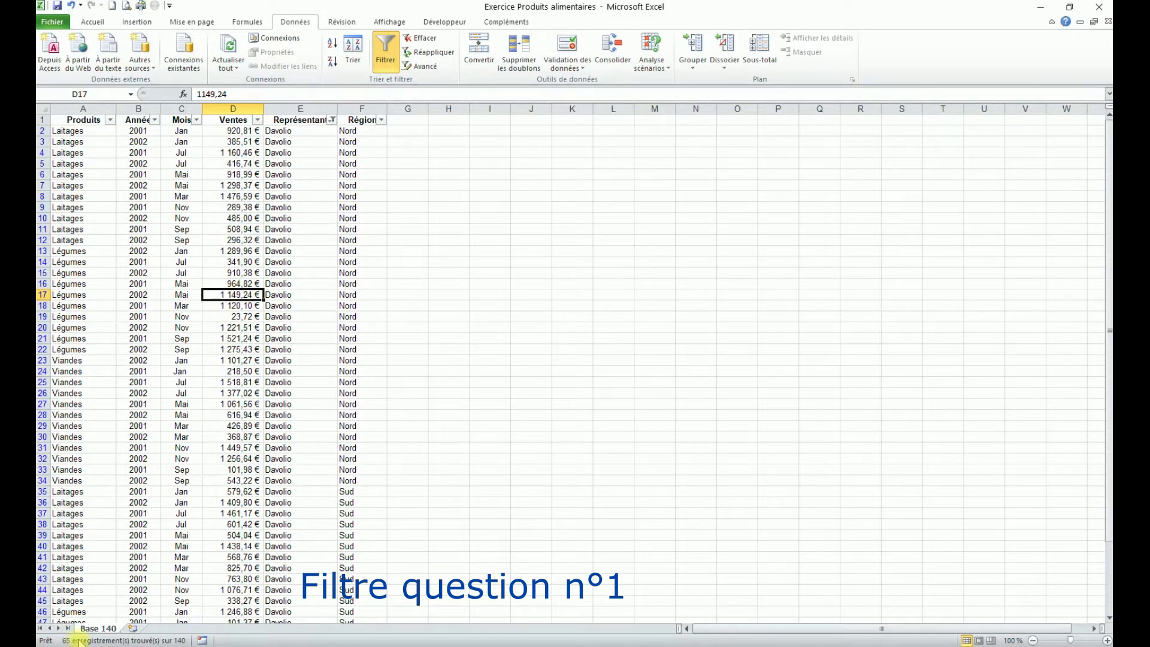
click(205, 197)
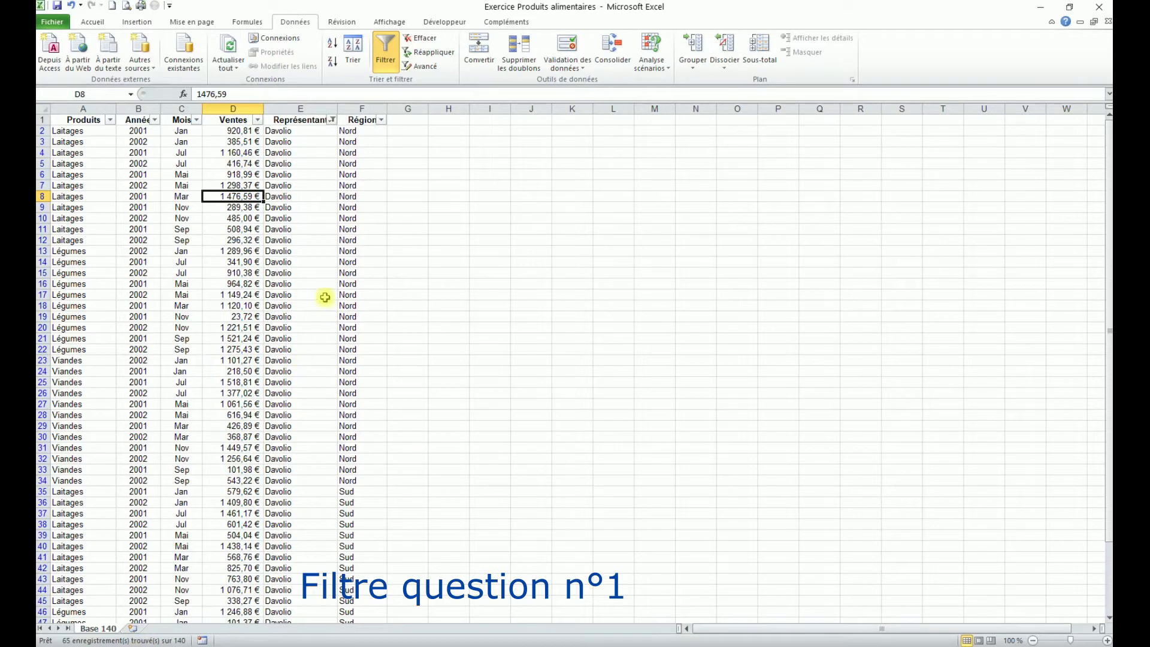
click(292, 109)
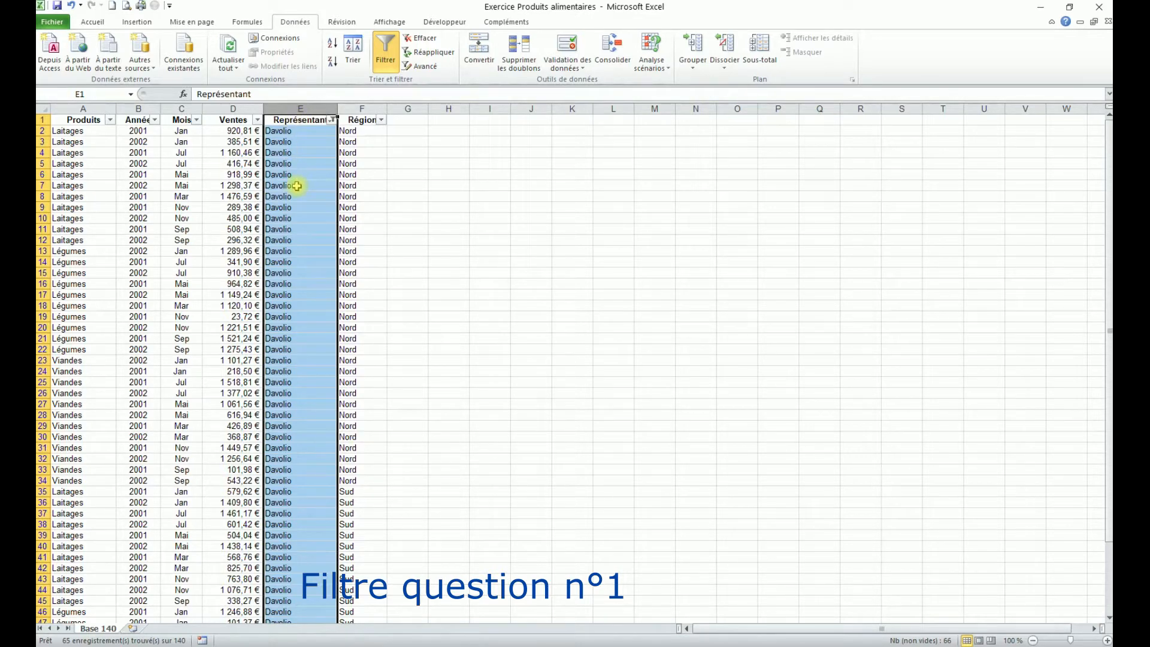
click(297, 185)
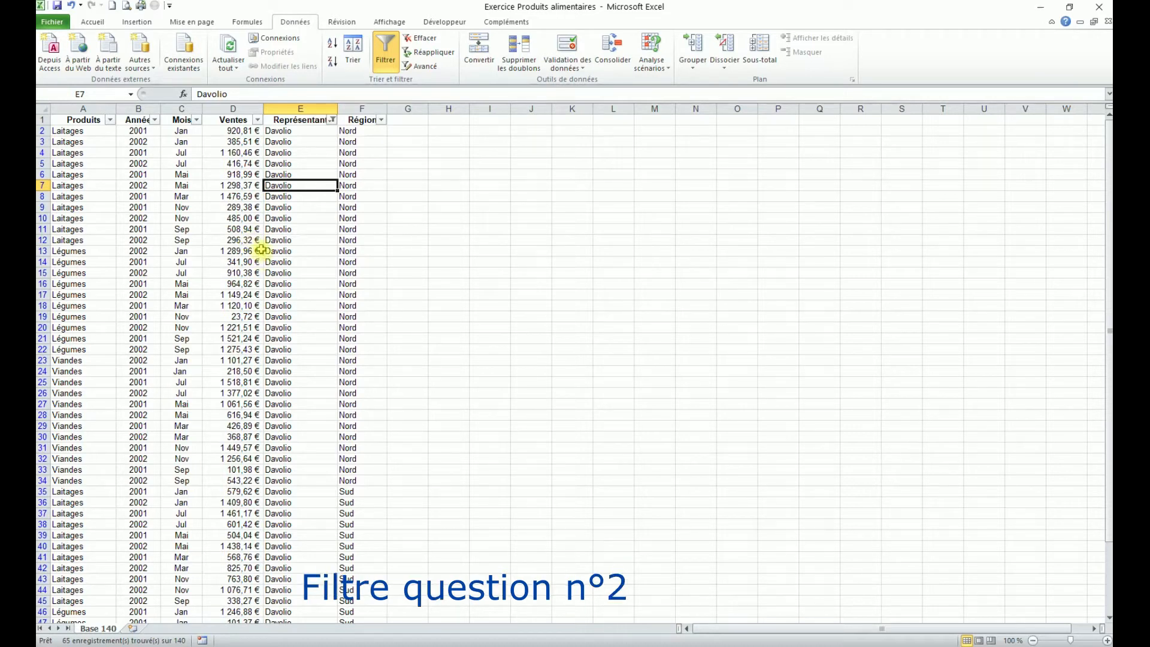
- Reset the table's filters and filter the Produits column to show only Viandes
click(389, 55)
click(388, 55)
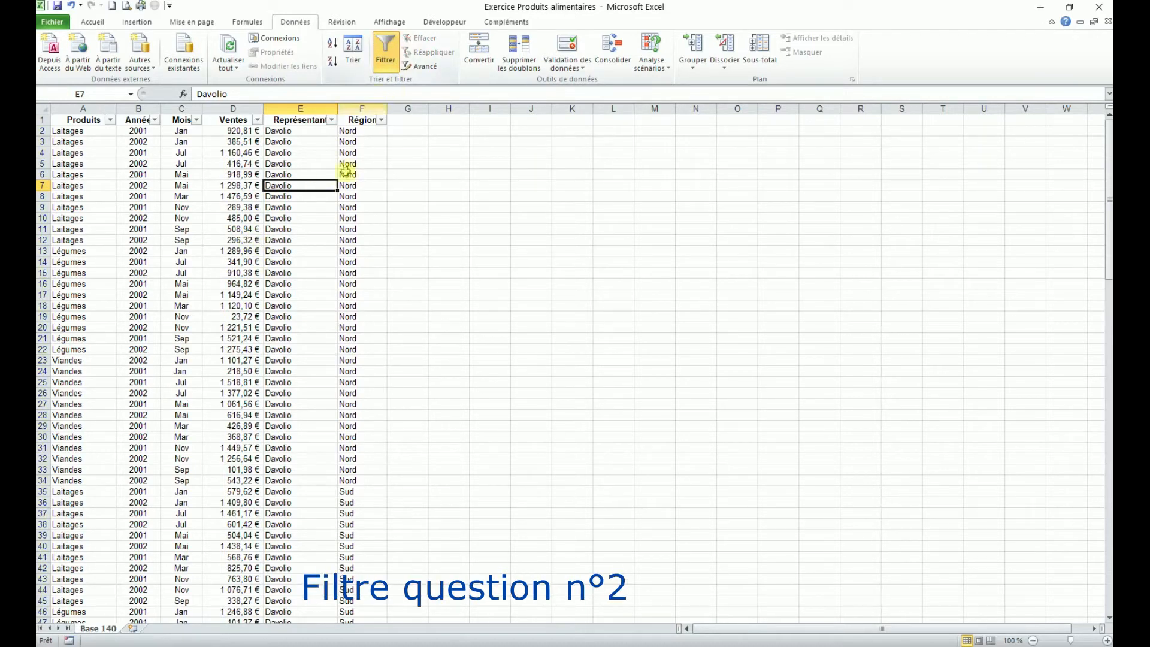
click(110, 119)
click(74, 237)
click(74, 269)
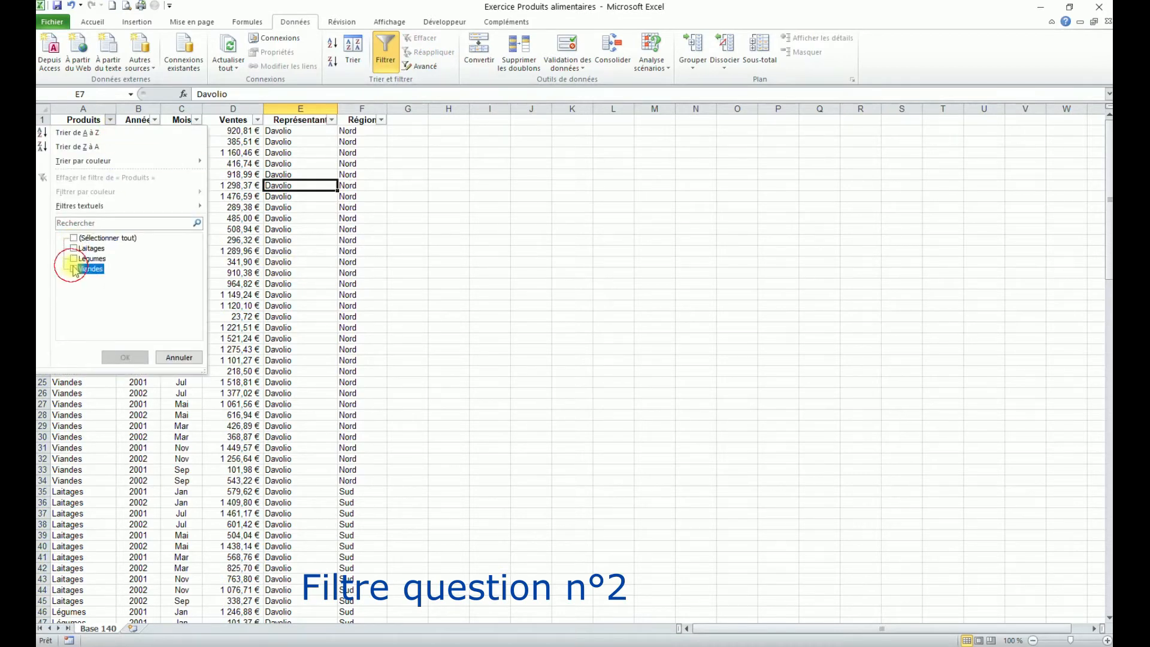
click(125, 358)
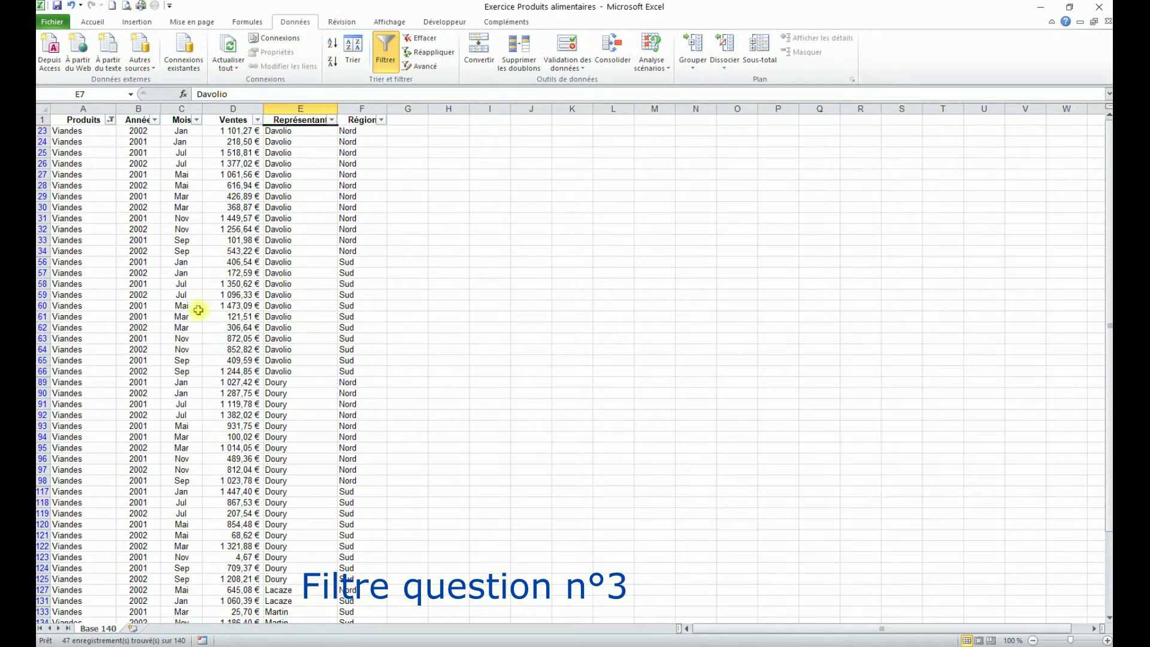
- Remove the Produits filter and filter the Année column to show only 2002
click(387, 60)
click(387, 59)
click(155, 120)
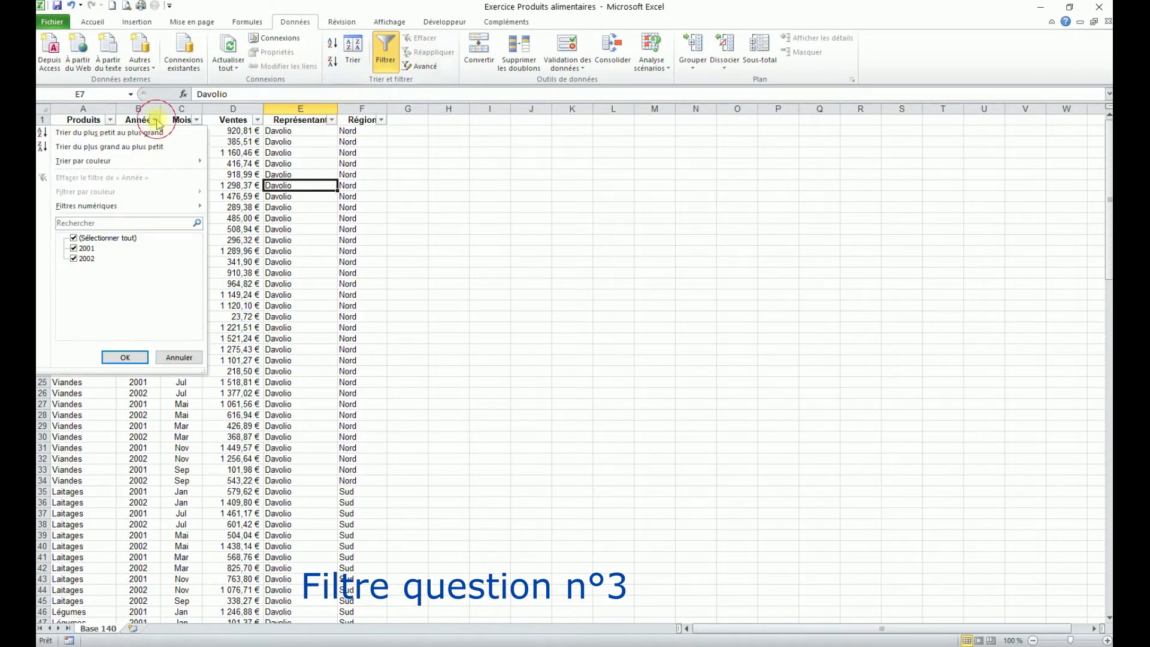
click(74, 238)
click(74, 258)
click(125, 358)
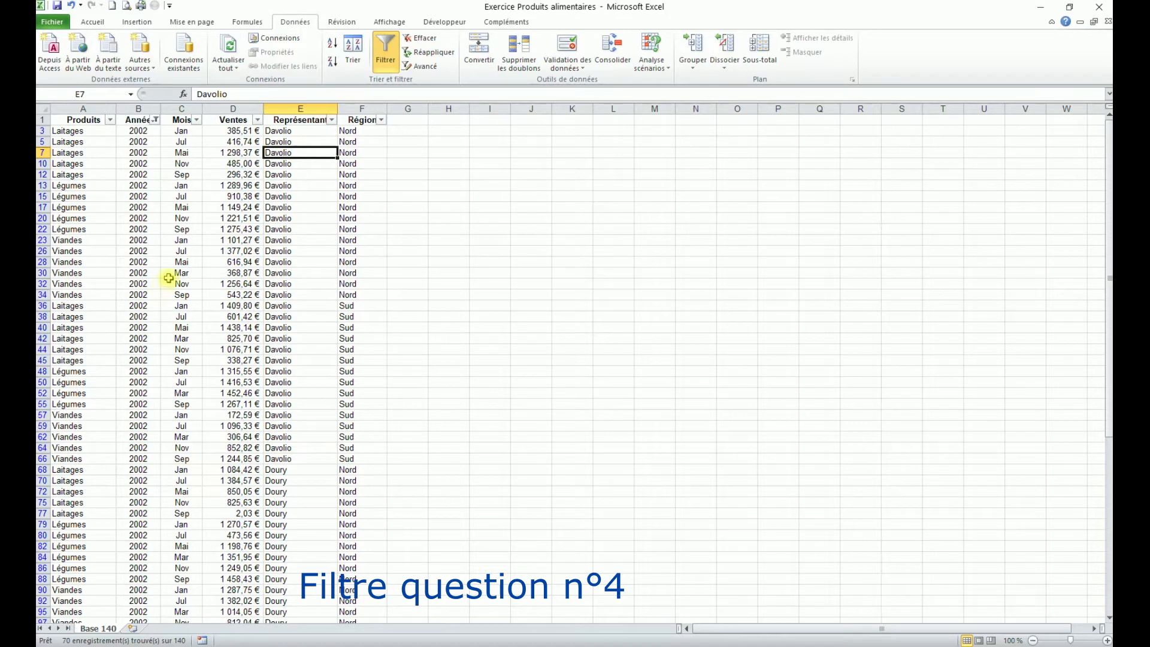
- Narrow the 2002 rows further by filtering the Produits column to Viandes only
click(109, 120)
click(74, 237)
click(74, 269)
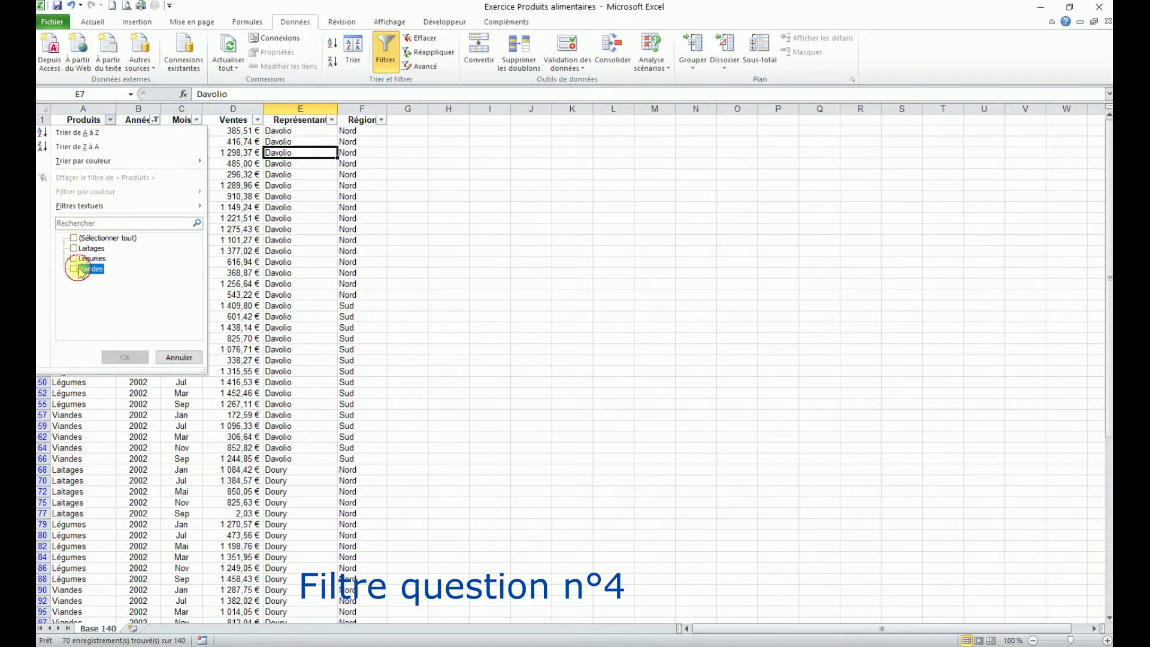
click(124, 357)
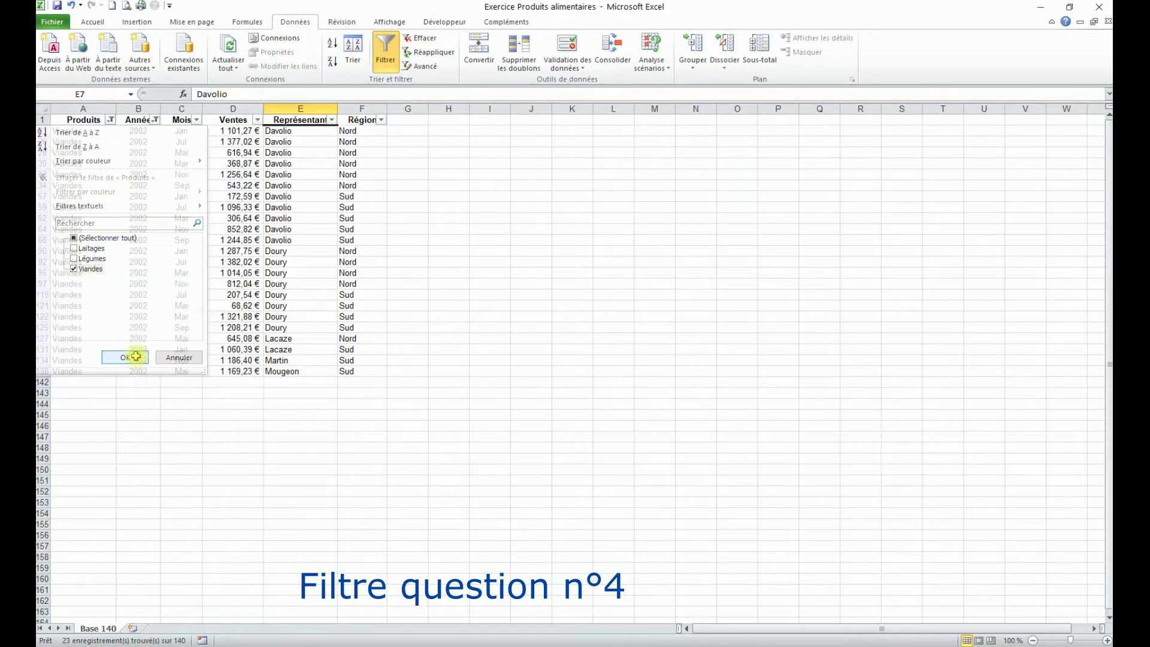
- Add a filter on the Représentant column that keeps only the first listed sales representative
click(333, 121)
click(203, 237)
click(203, 248)
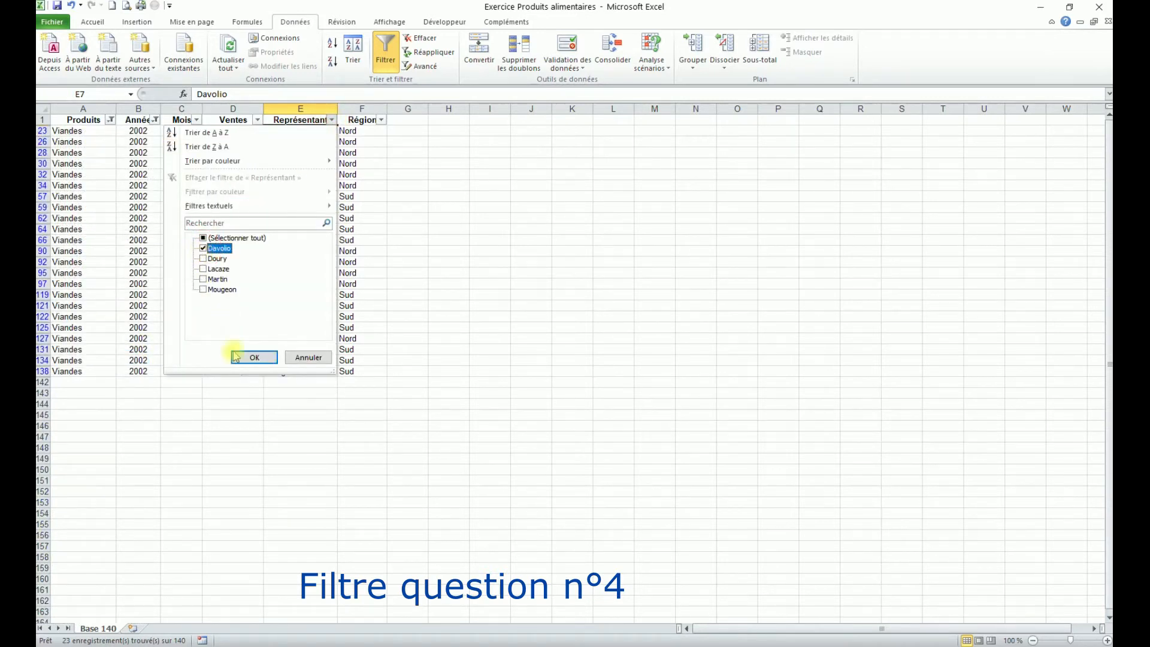
click(254, 358)
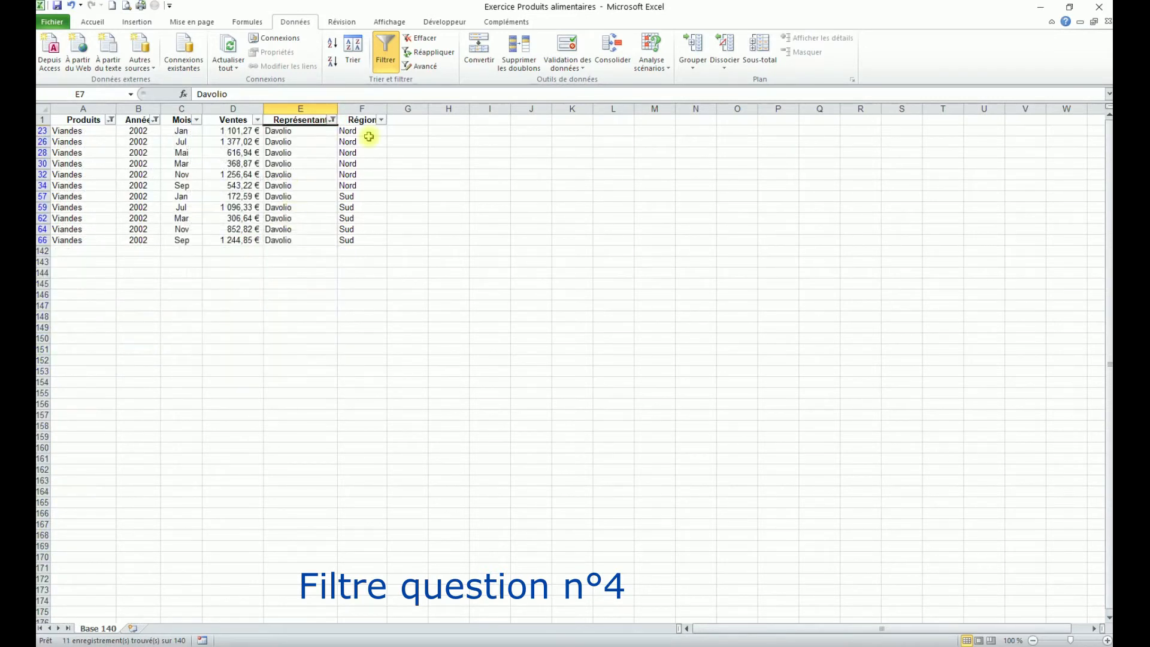
- Turn off the filters on the sales table so that every row is shown again
click(282, 184)
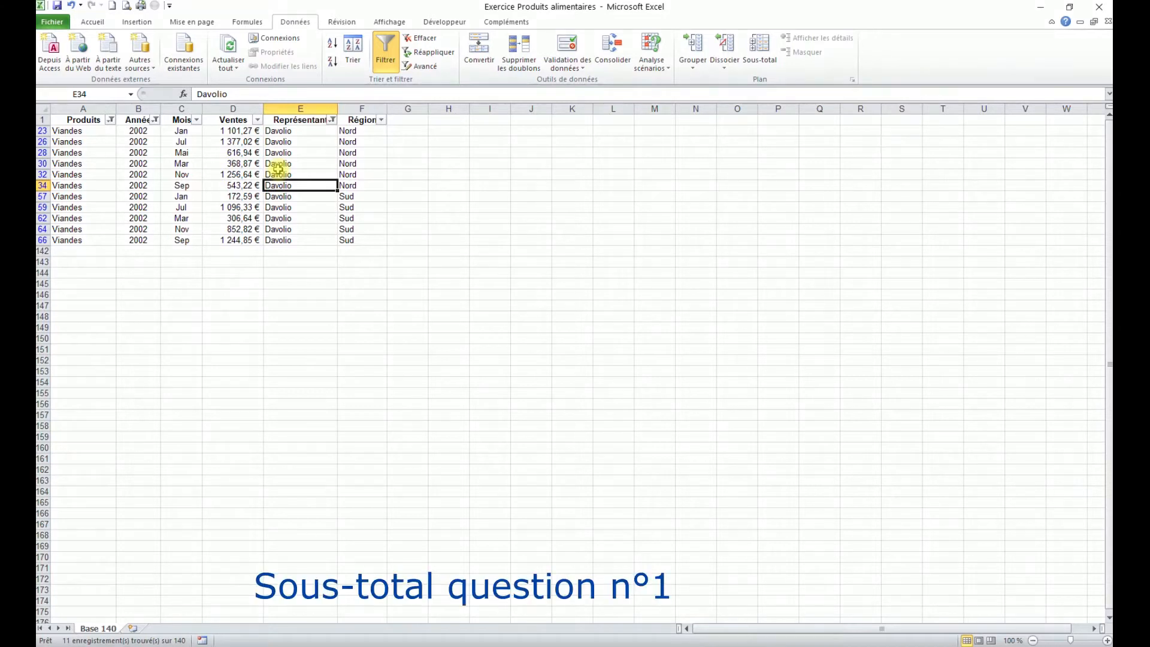
click(380, 57)
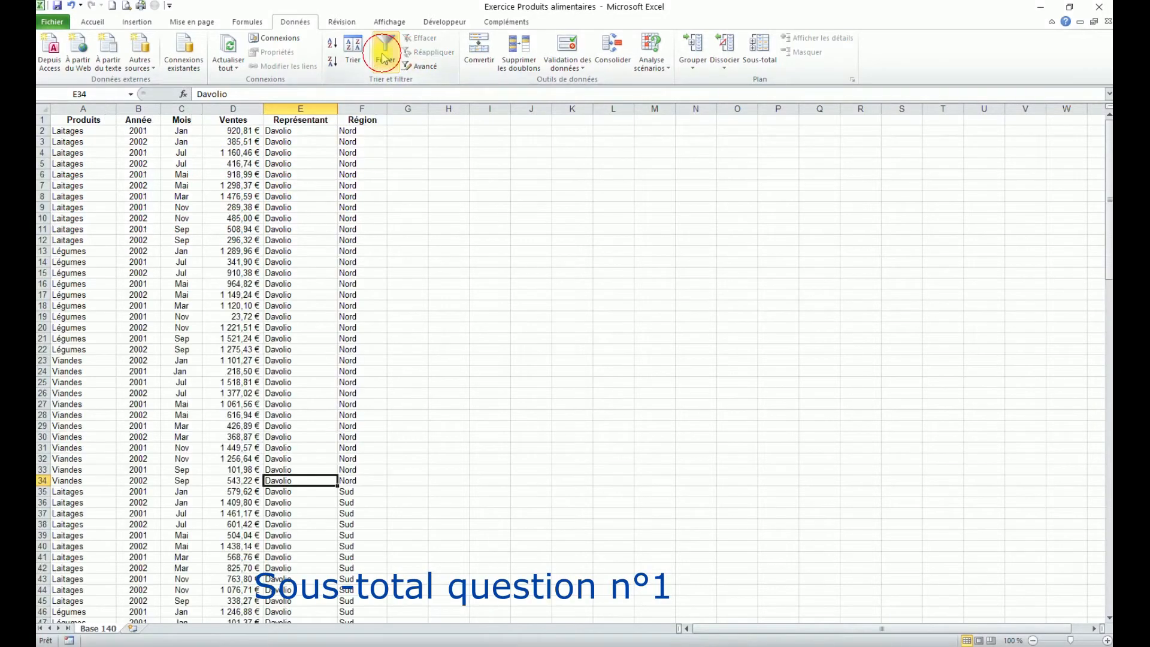
click(311, 218)
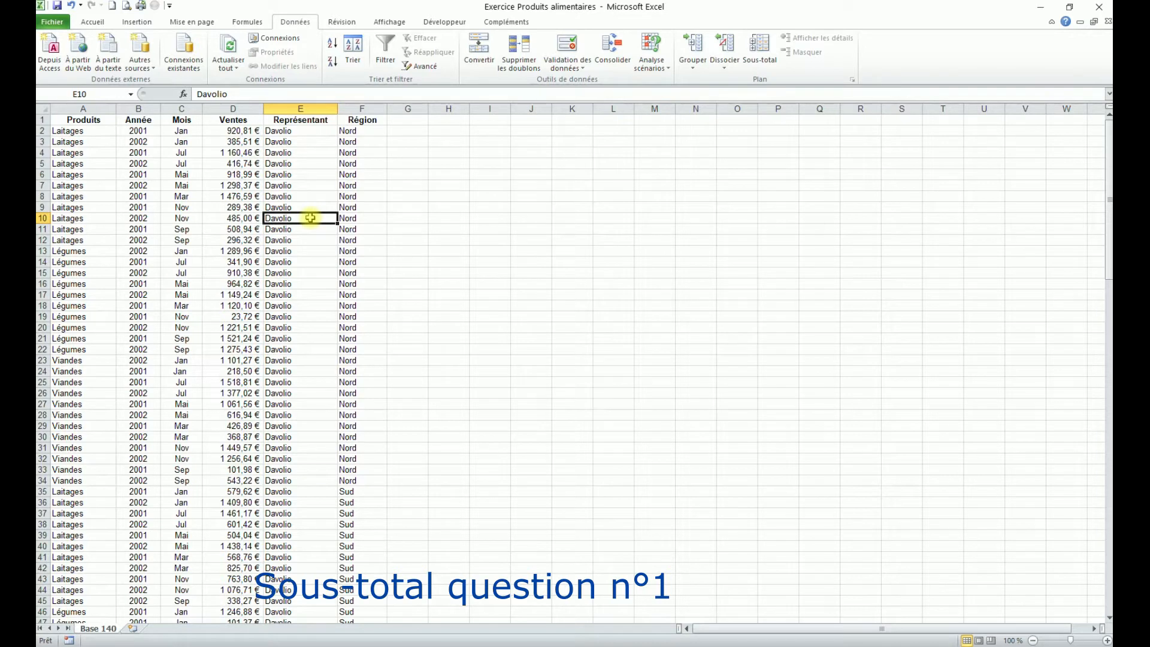
- Add subtotals using Somme on Ventes only at each change of Représentant, and collapse the outline to the subtotal rows
click(293, 164)
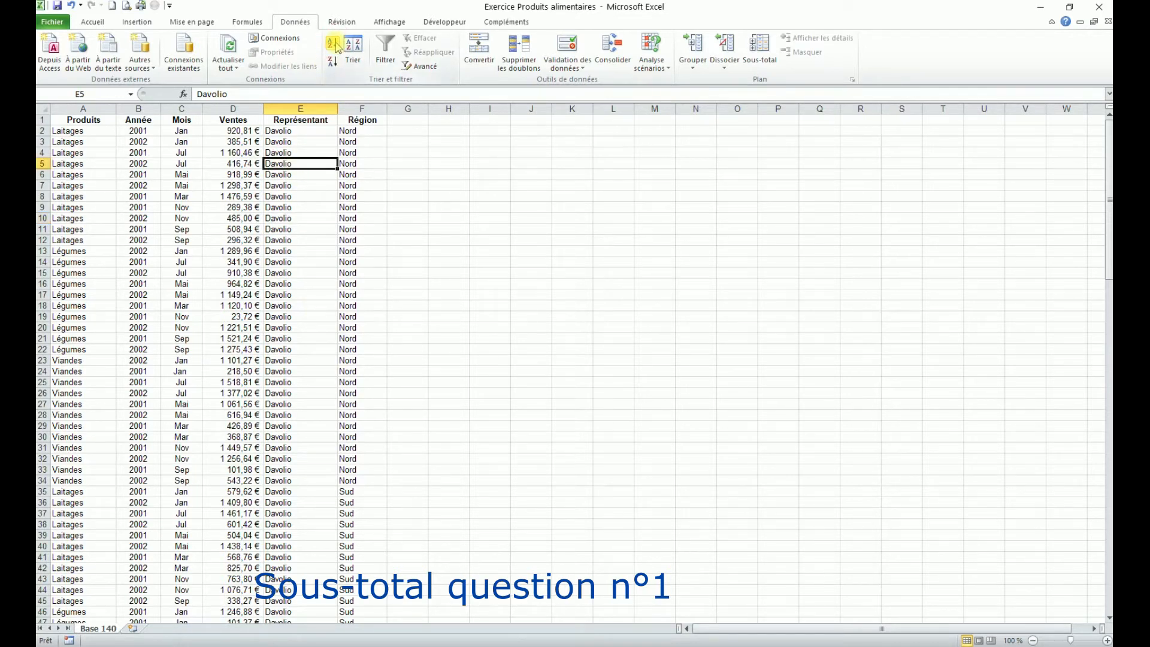
click(760, 48)
click(263, 202)
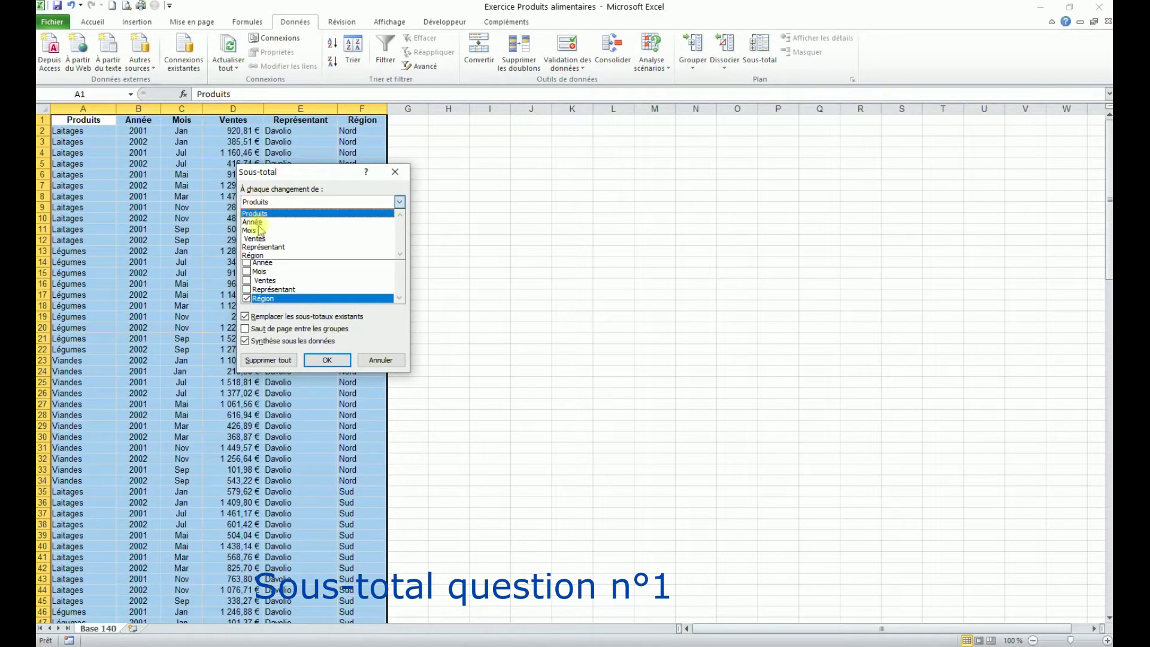
click(266, 249)
click(399, 228)
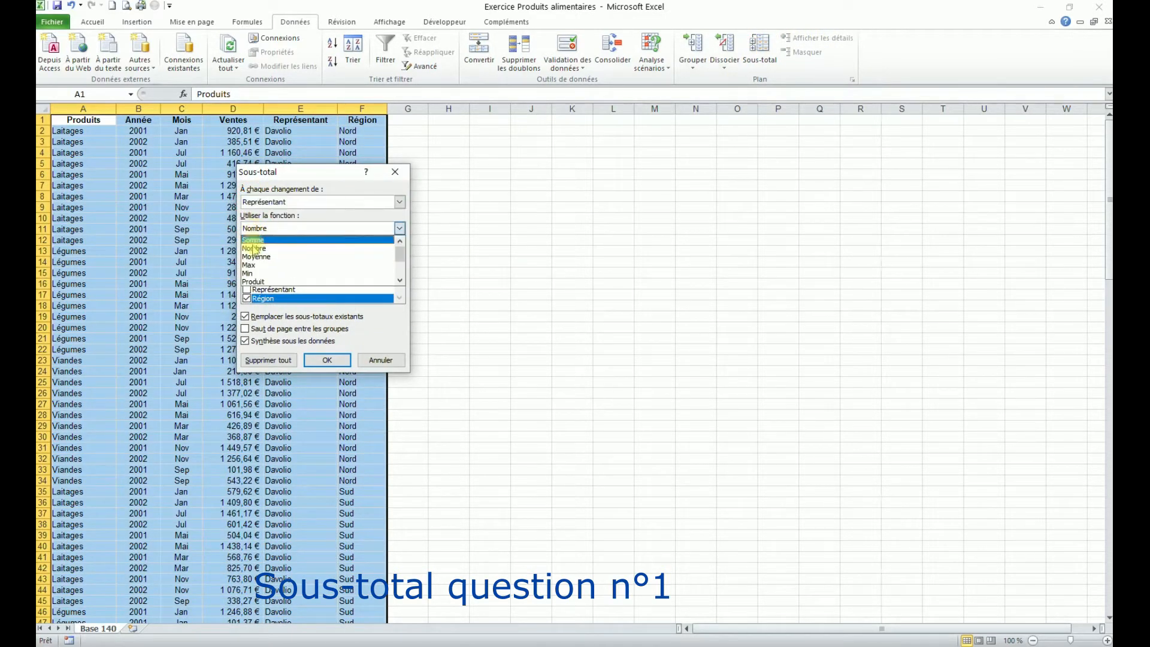
click(257, 238)
click(246, 298)
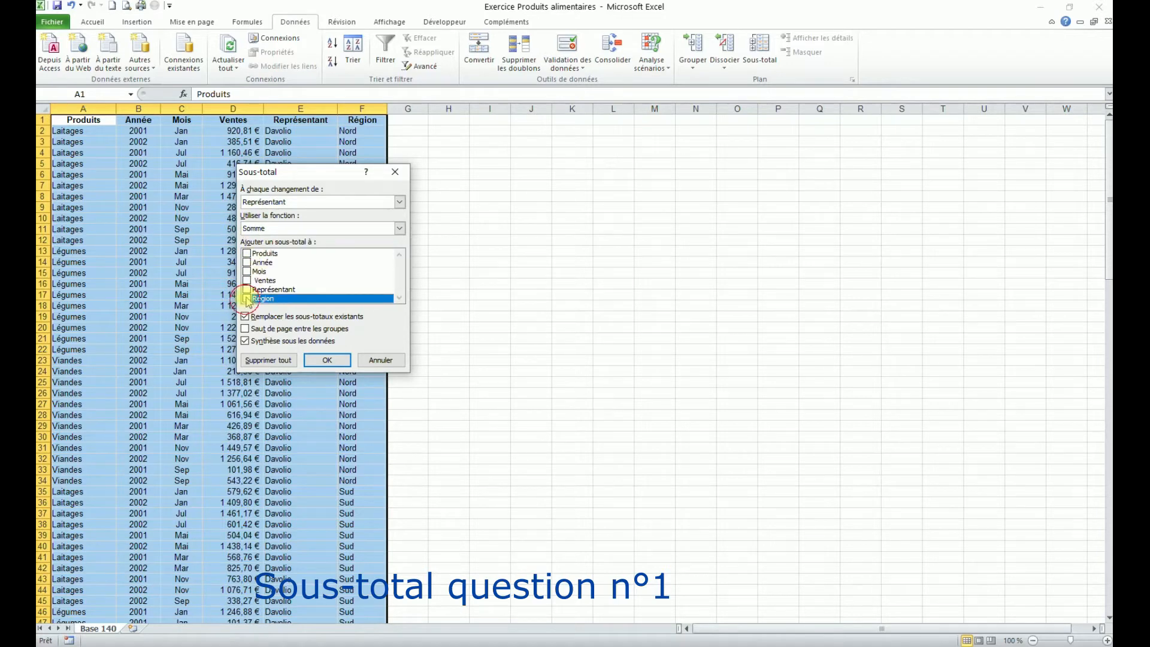
click(246, 281)
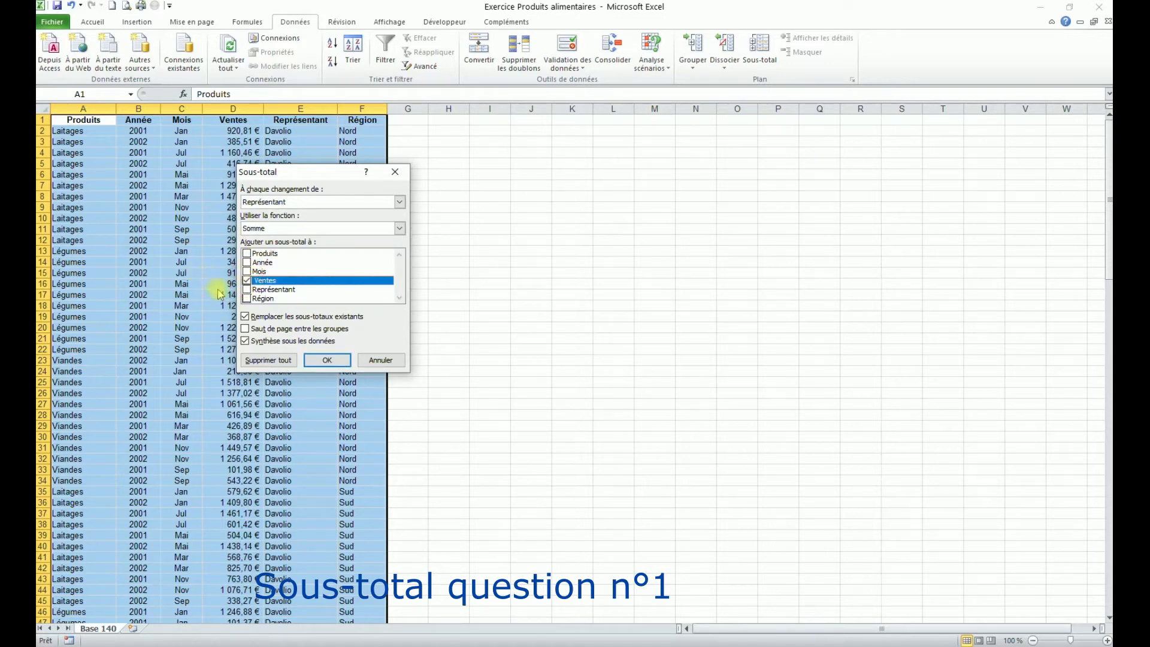
click(335, 362)
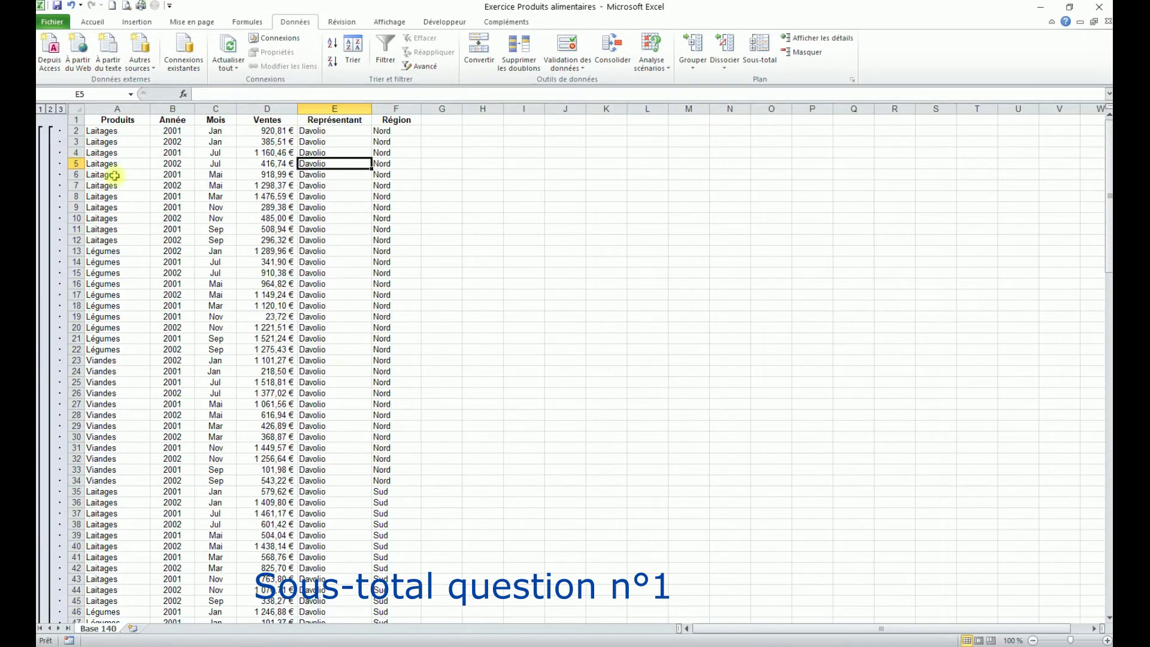
click(50, 109)
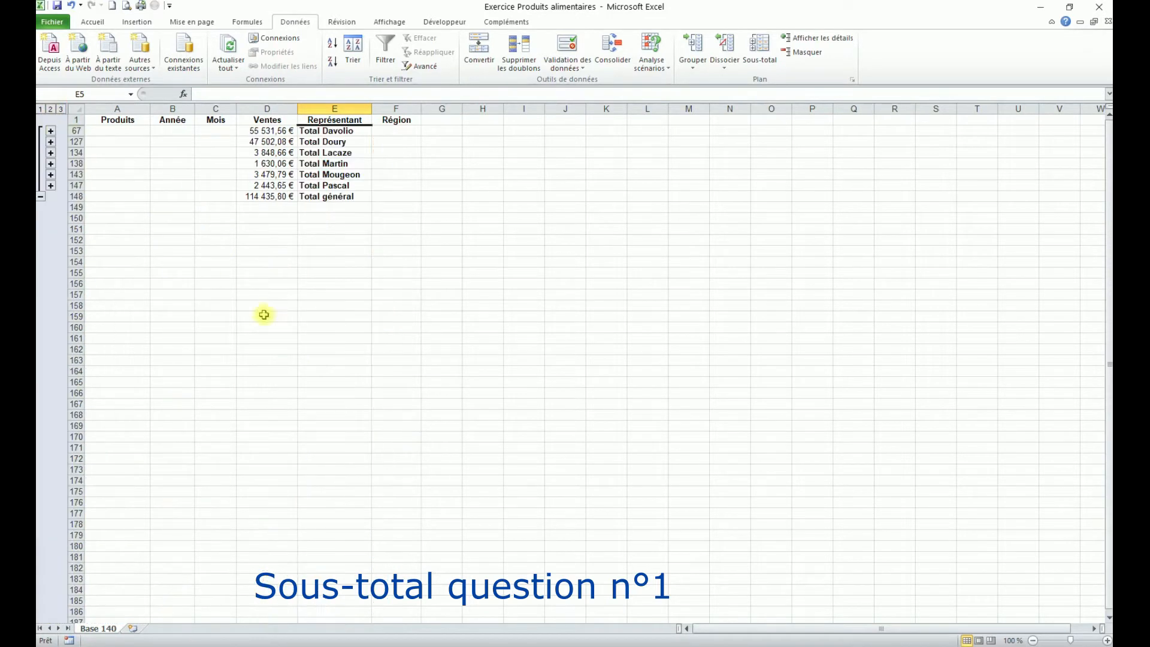
drag(324, 132, 277, 185)
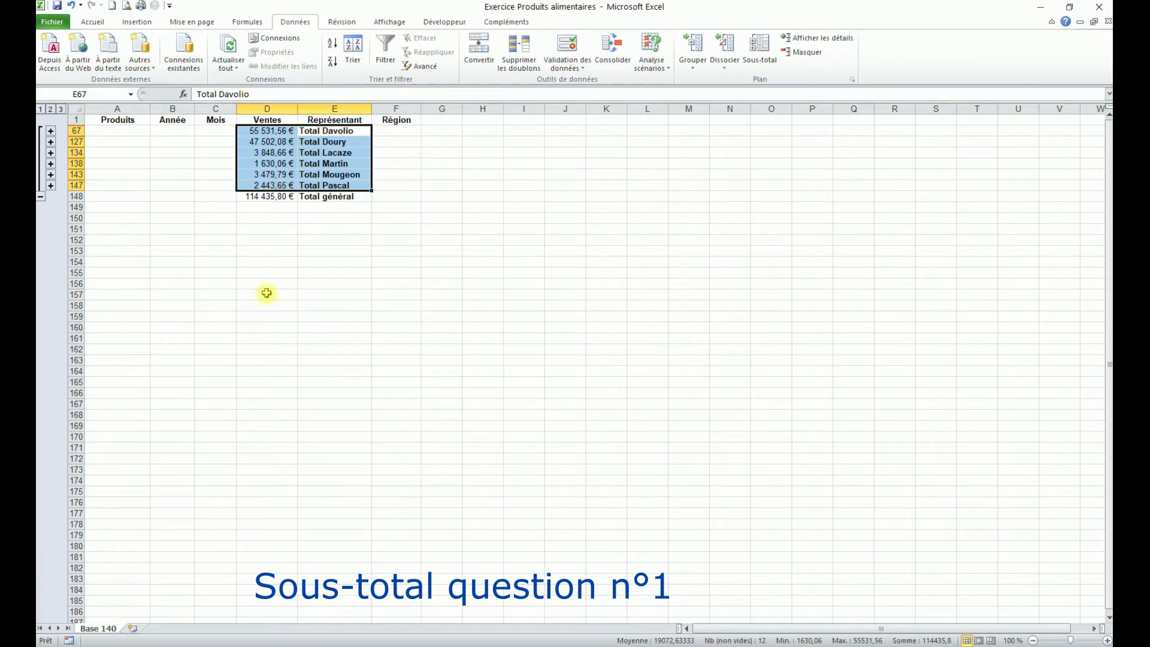
- Remove all subtotals from the table and sort its rows by the Région column in ascending order
click(333, 153)
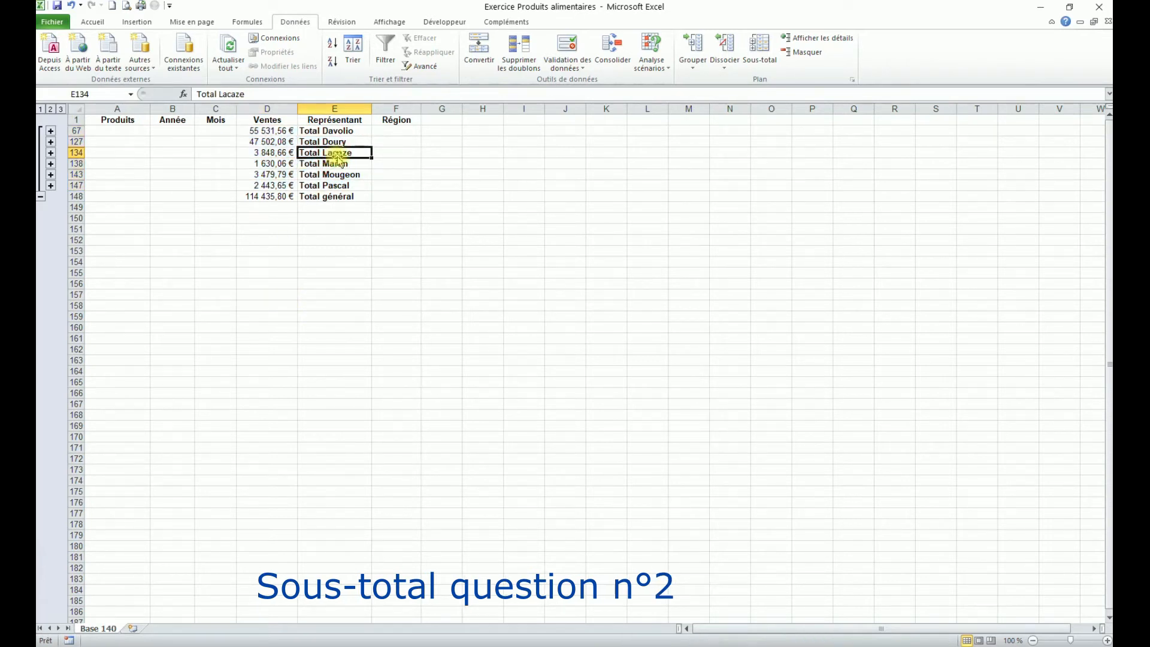
click(760, 48)
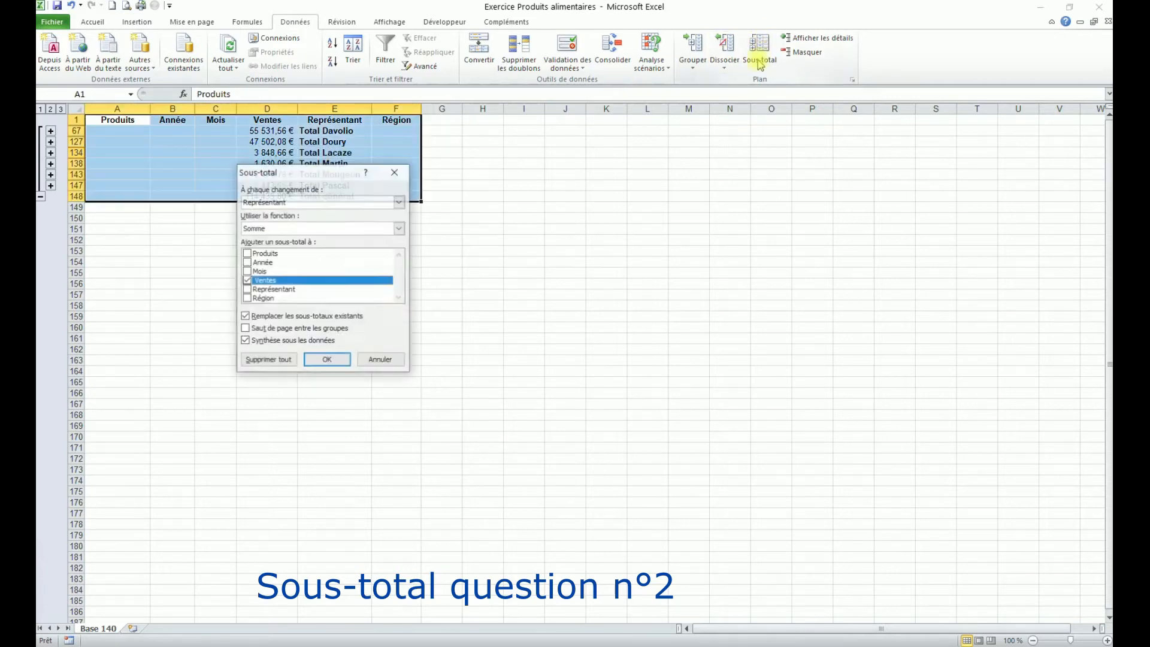
click(269, 360)
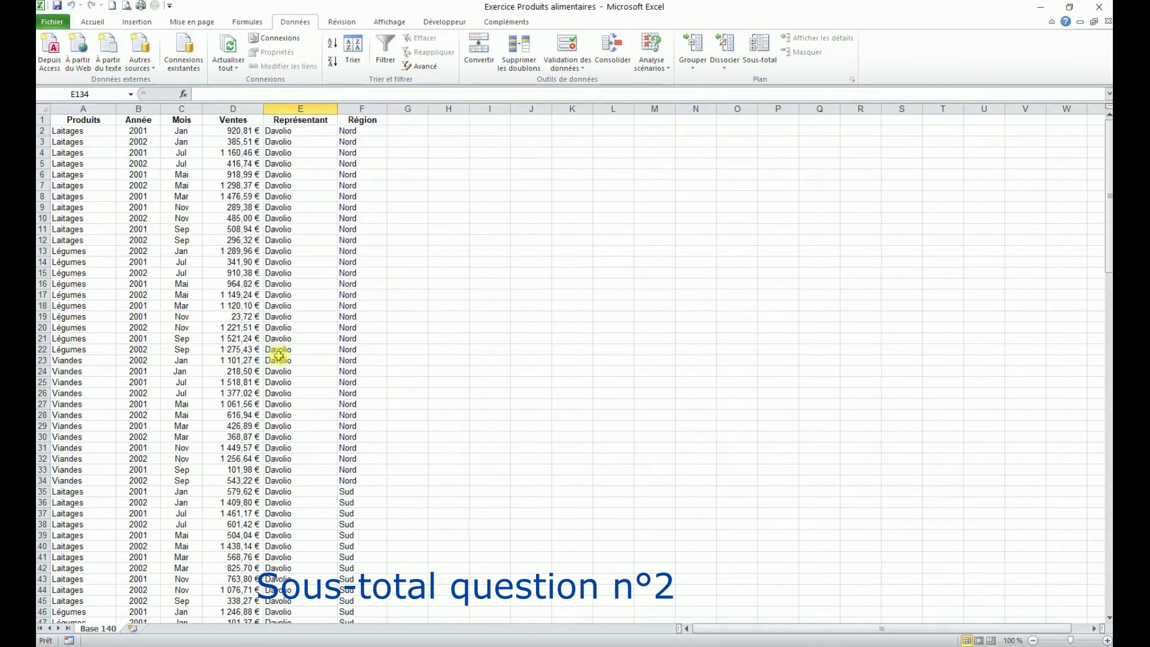
click(360, 166)
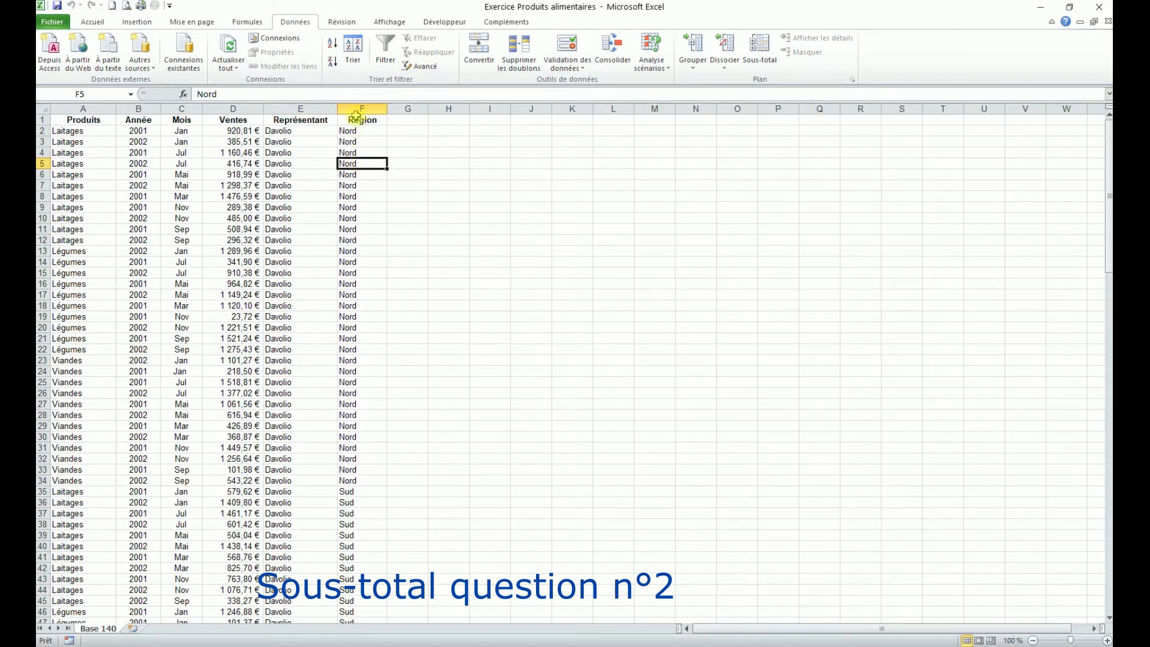
click(333, 43)
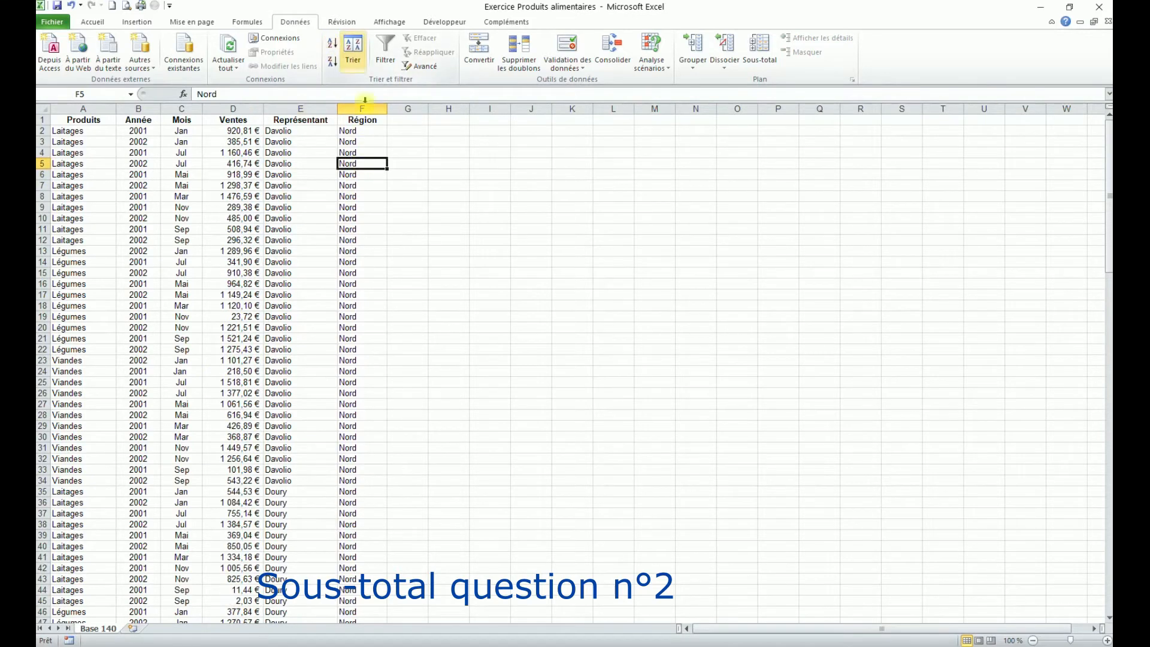
- Add subtotals that sum Ventes at each change of Région and collapse the outline to the subtotal rows
click(768, 57)
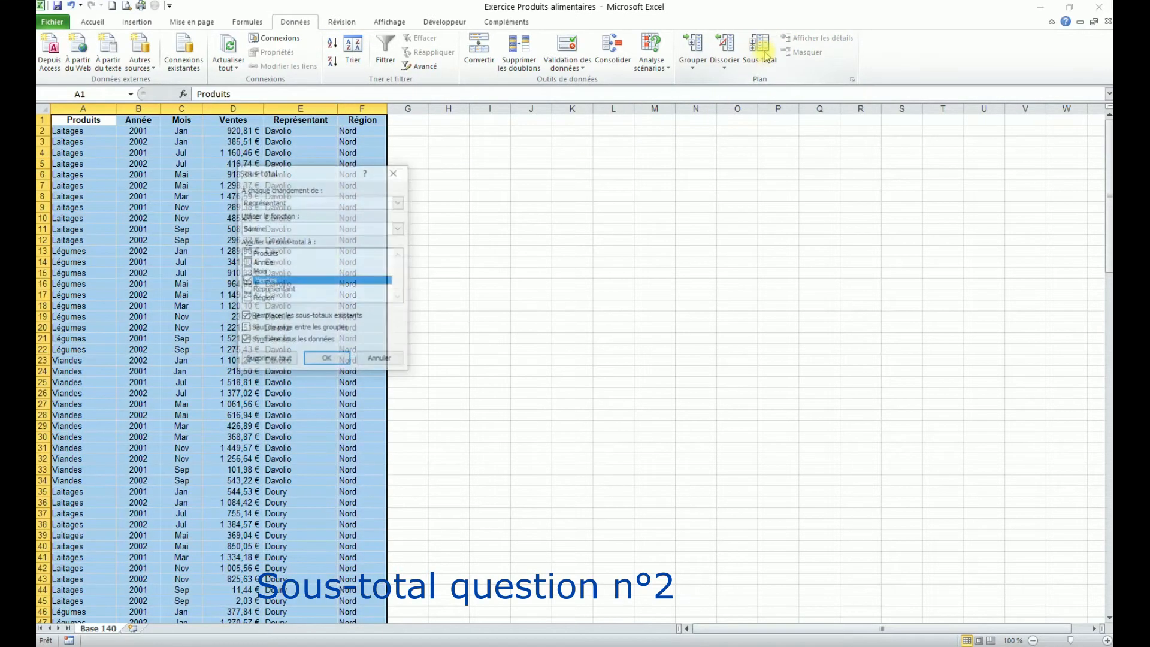
click(273, 202)
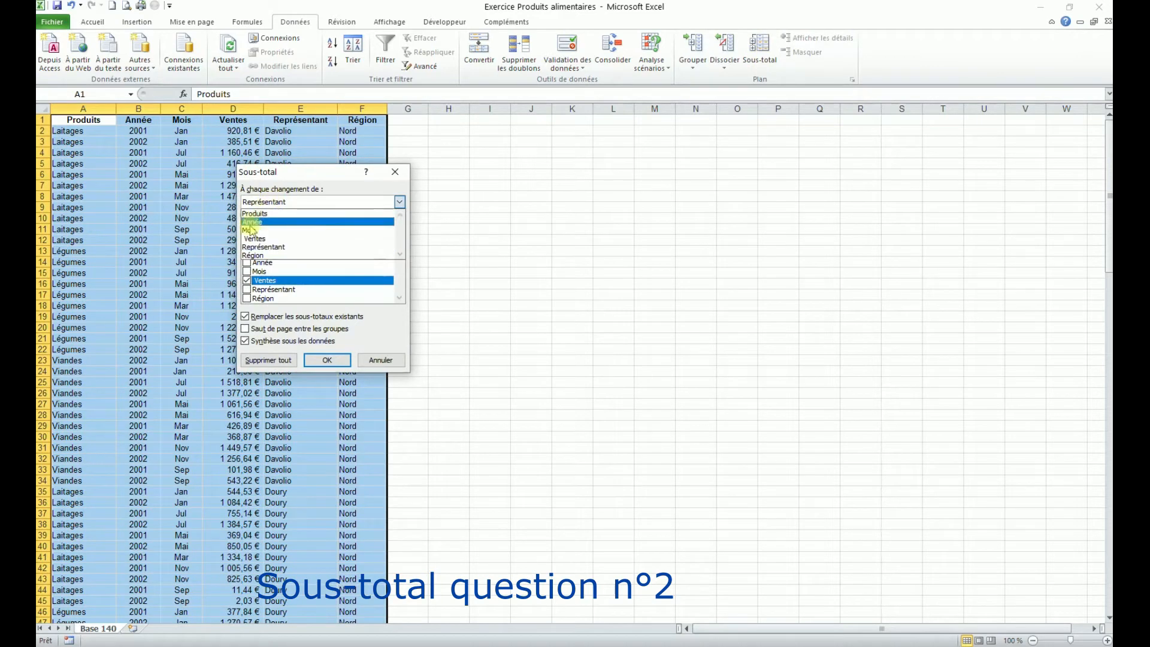
click(262, 255)
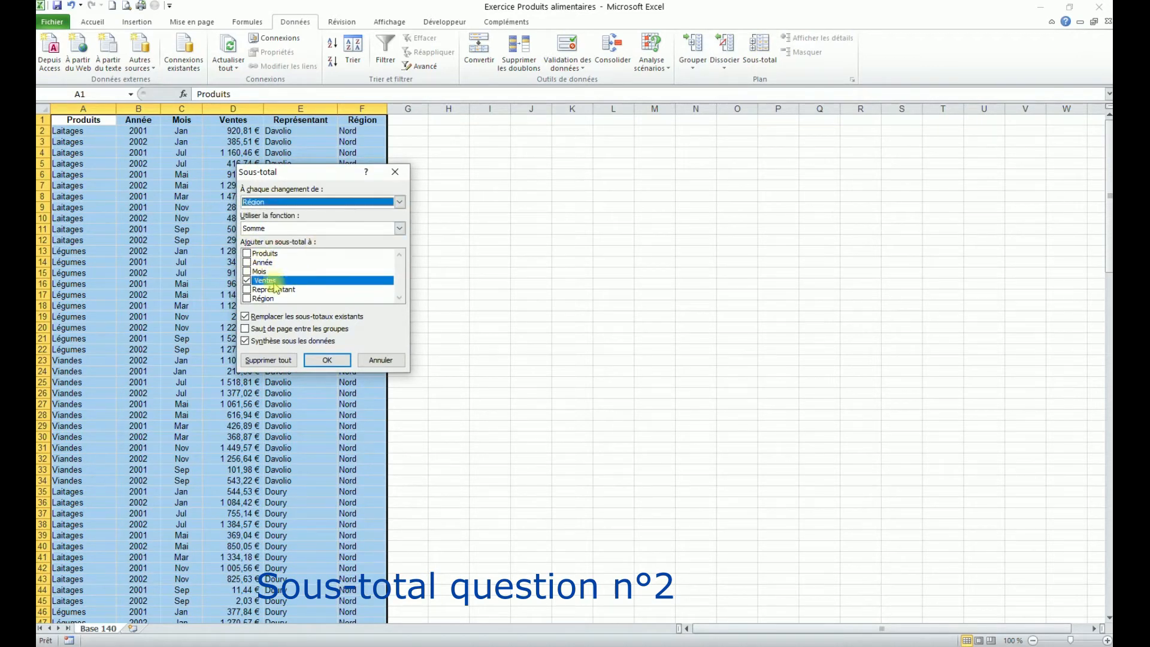
click(327, 360)
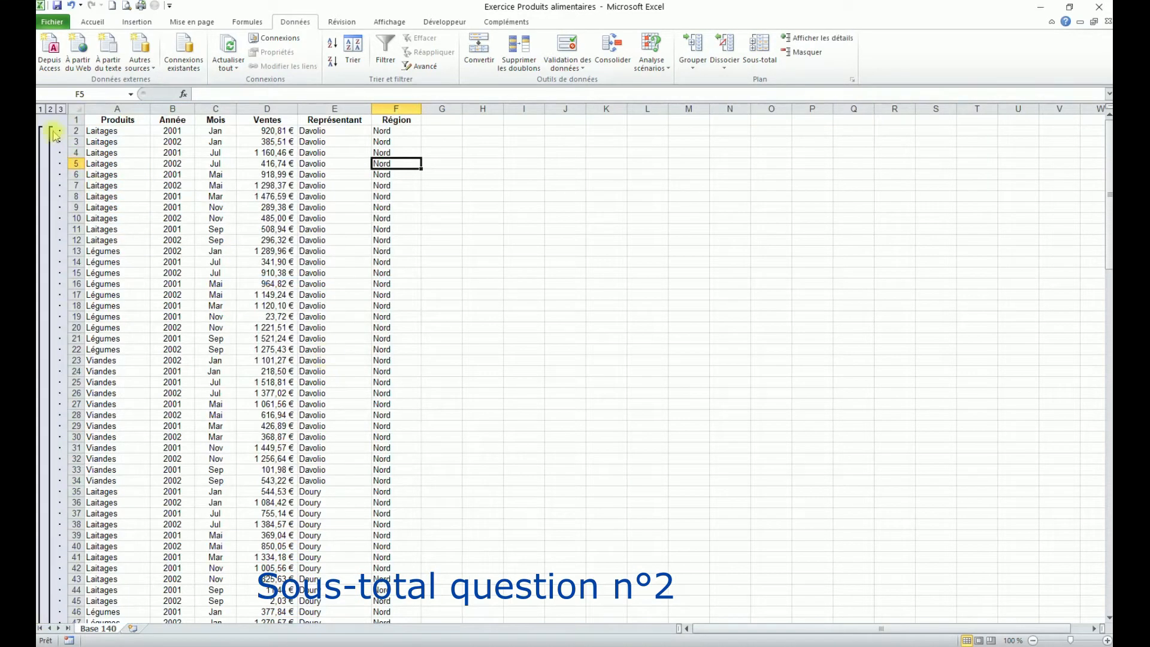
click(50, 109)
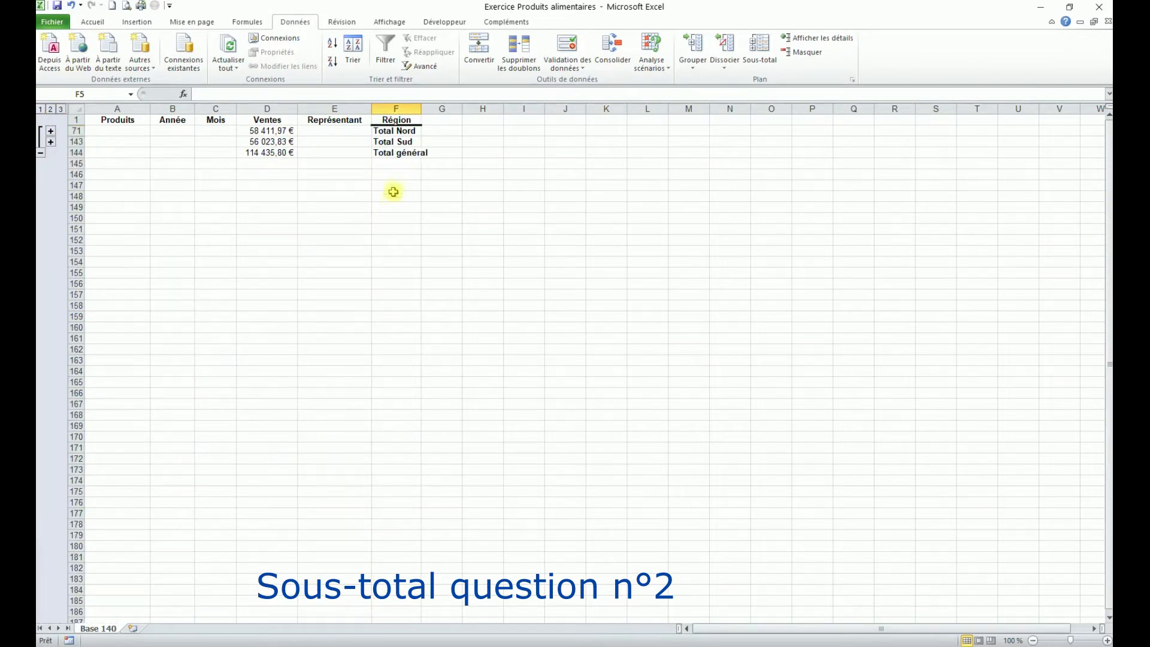
- Remove the Région subtotals and sort the table by the Produits column from A to Z
click(281, 135)
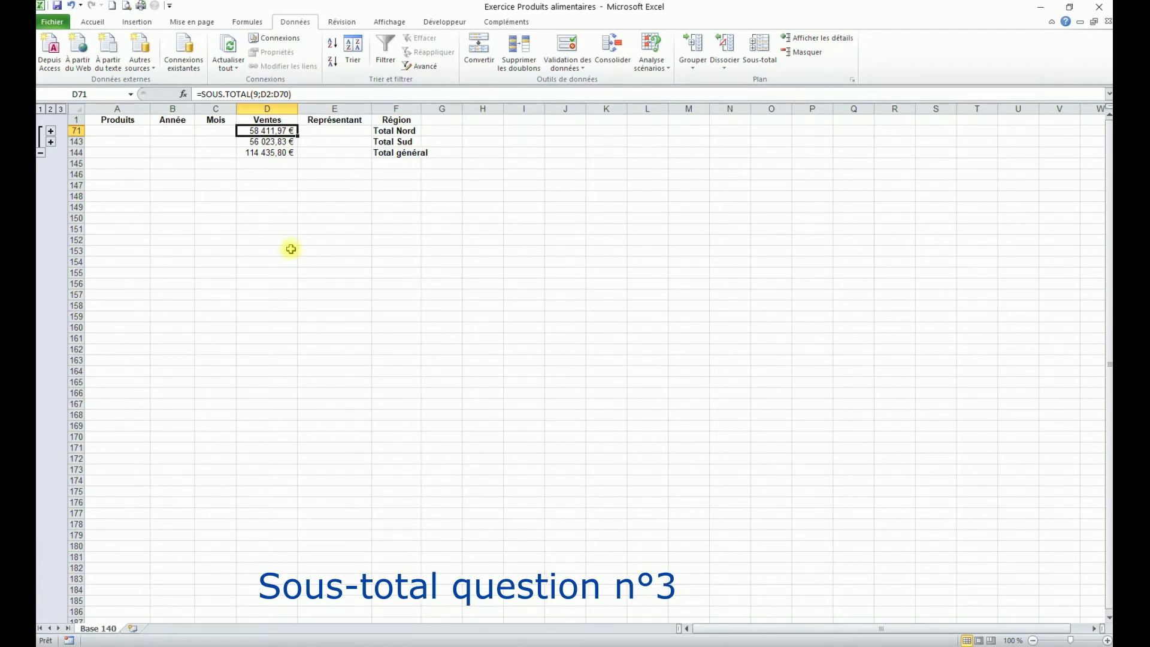
click(766, 59)
click(274, 358)
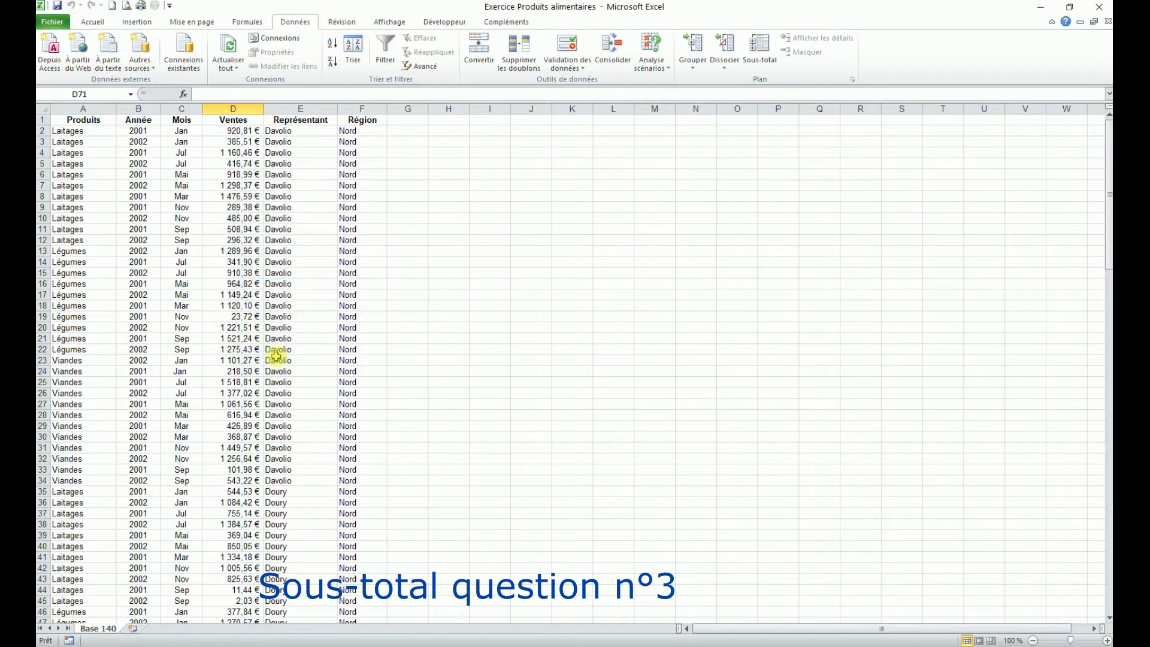
click(88, 174)
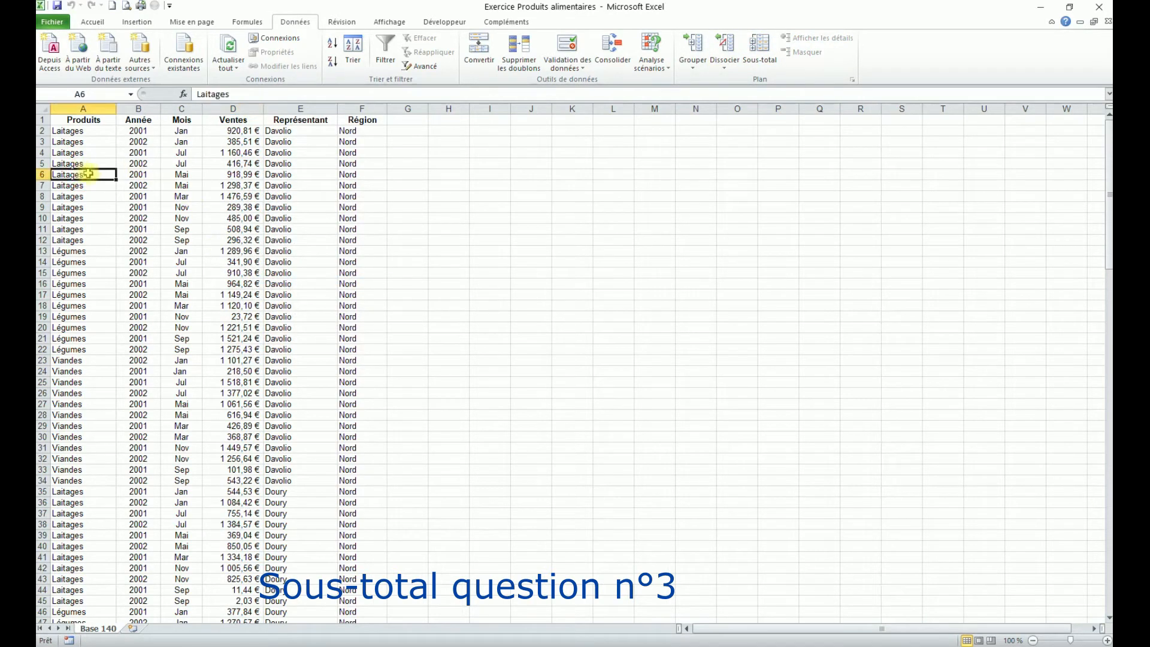
click(333, 44)
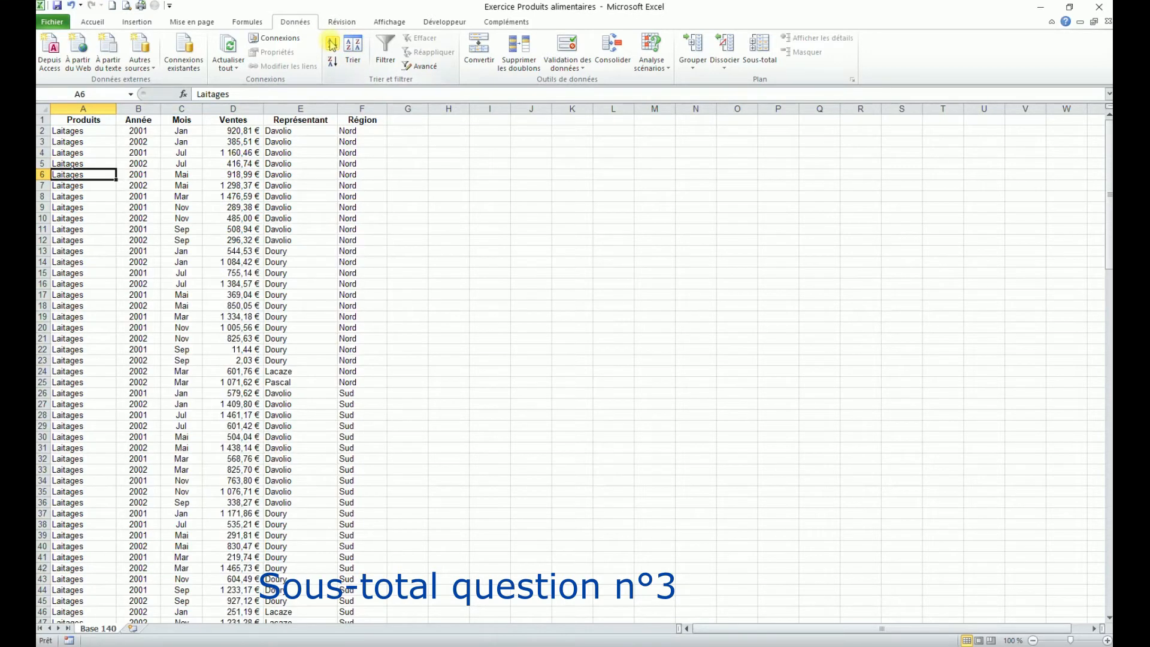
- Add subtotals that sum Ventes at each change of Produits and collapse the outline to the subtotal rows
click(756, 53)
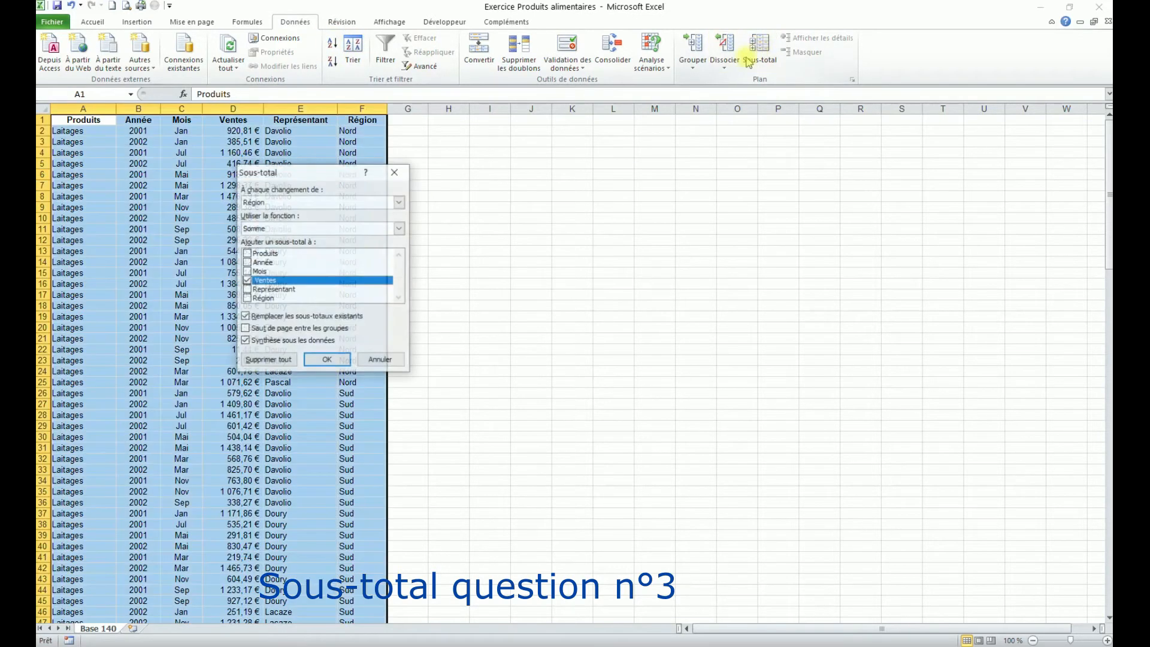
click(281, 204)
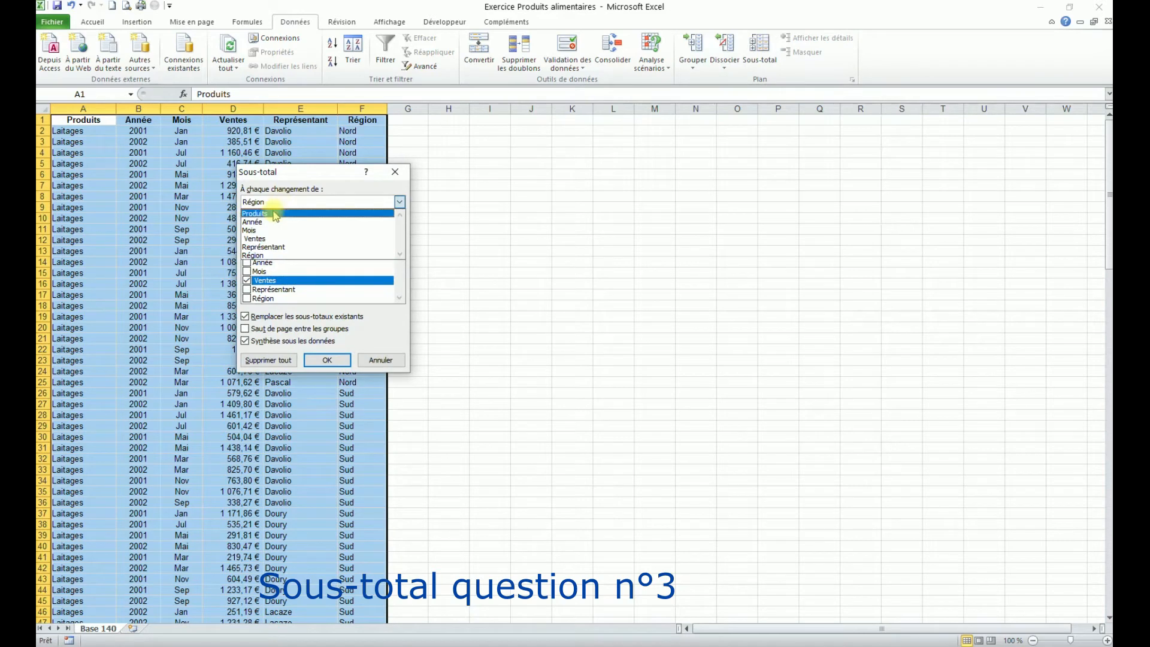
click(274, 214)
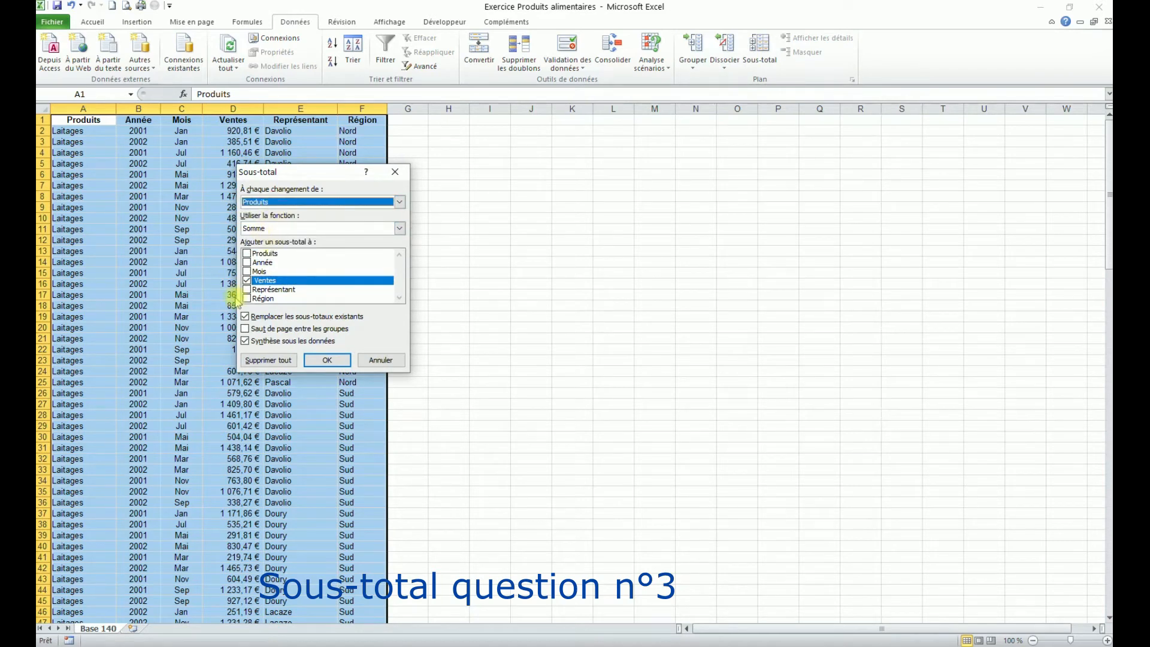
click(327, 360)
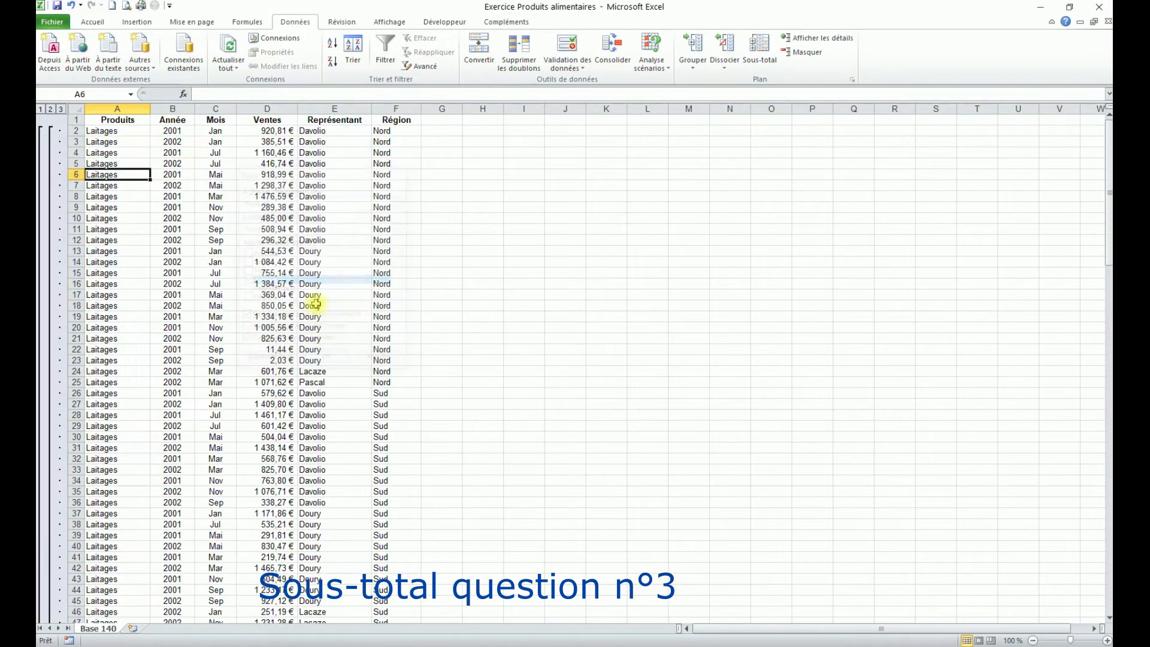
click(51, 109)
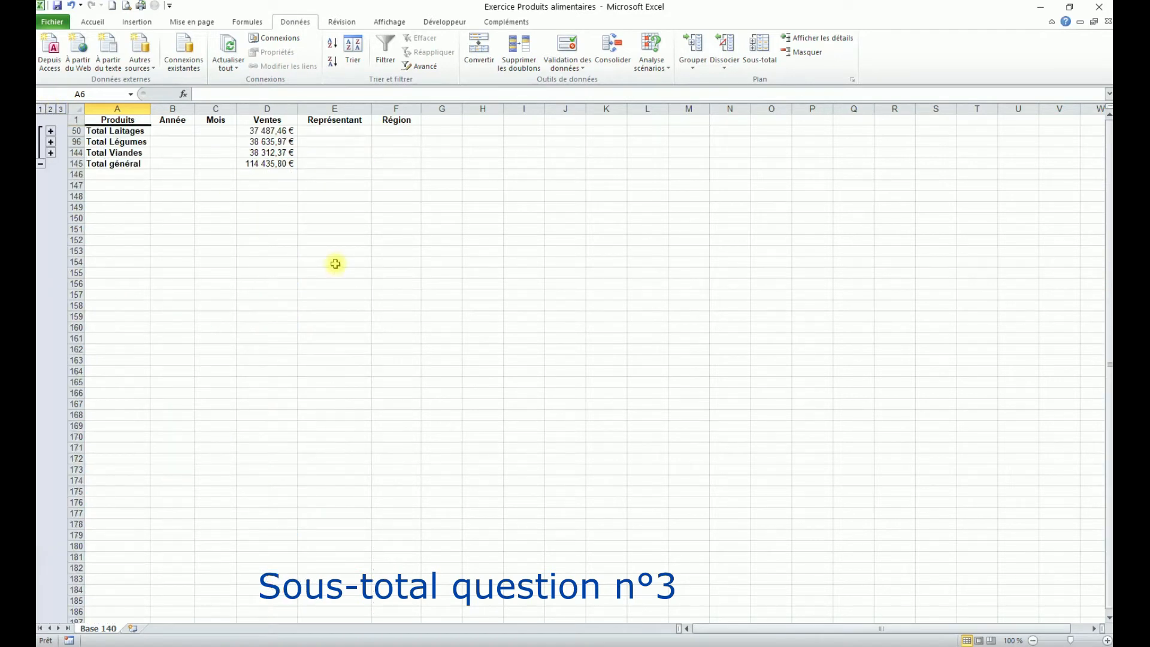
- Remove all the Produits subtotals to restore the plain sales table
click(263, 135)
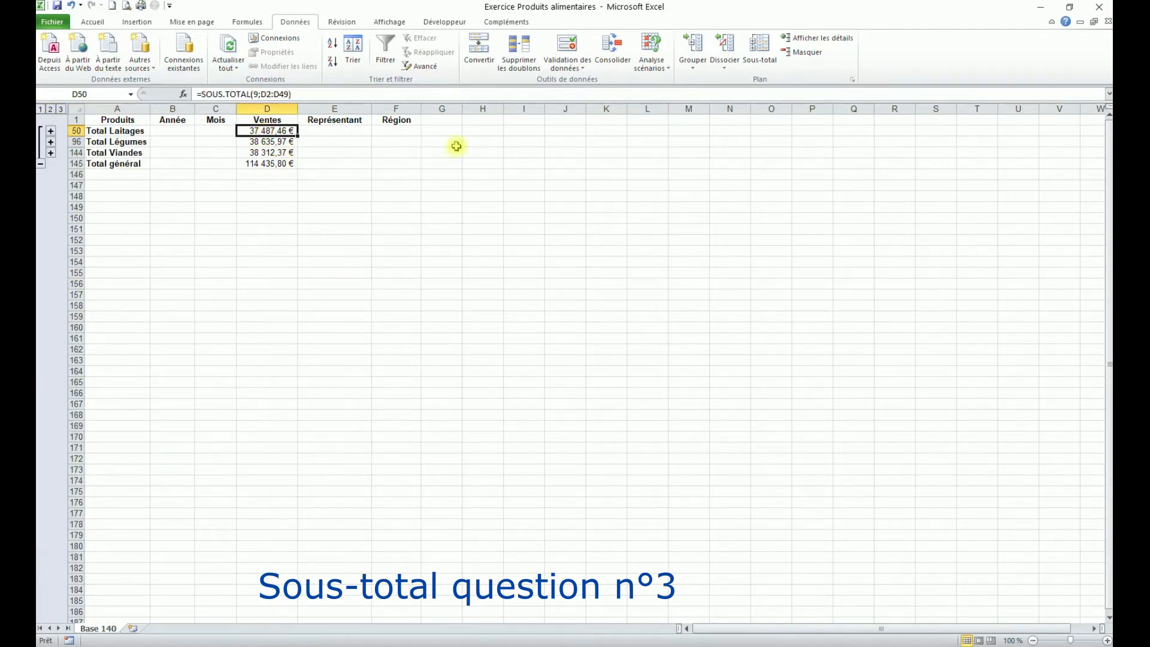
click(759, 53)
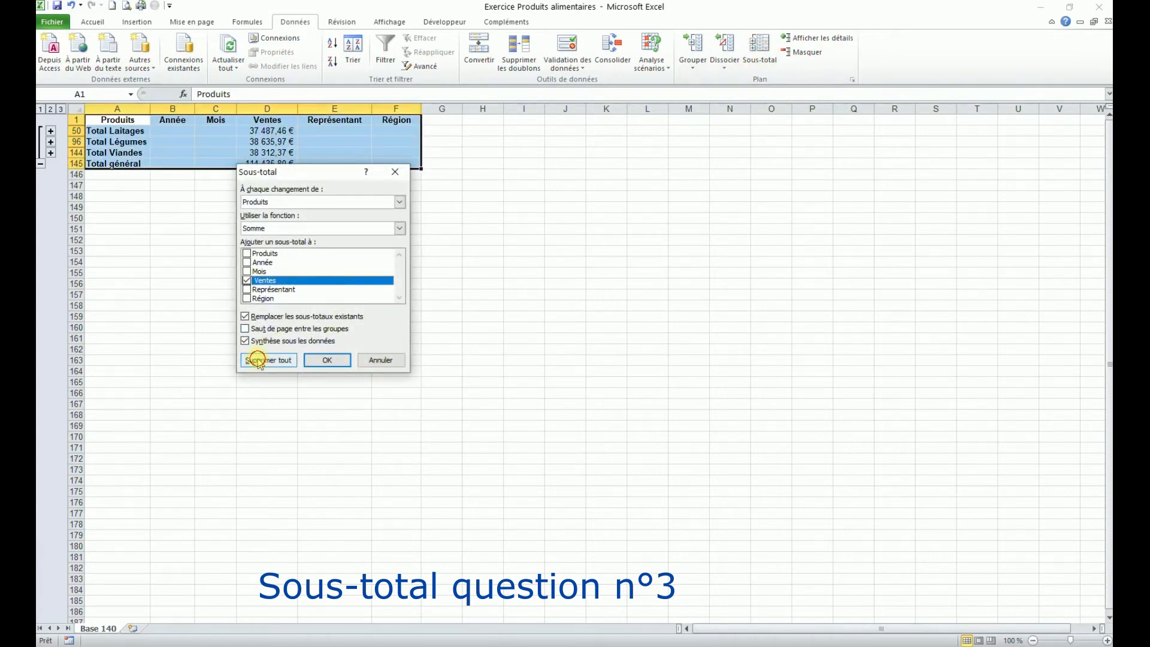
click(258, 361)
- Sort the sales table by Représentant from A to Z, with a second level by Année from smallest to largest
click(198, 229)
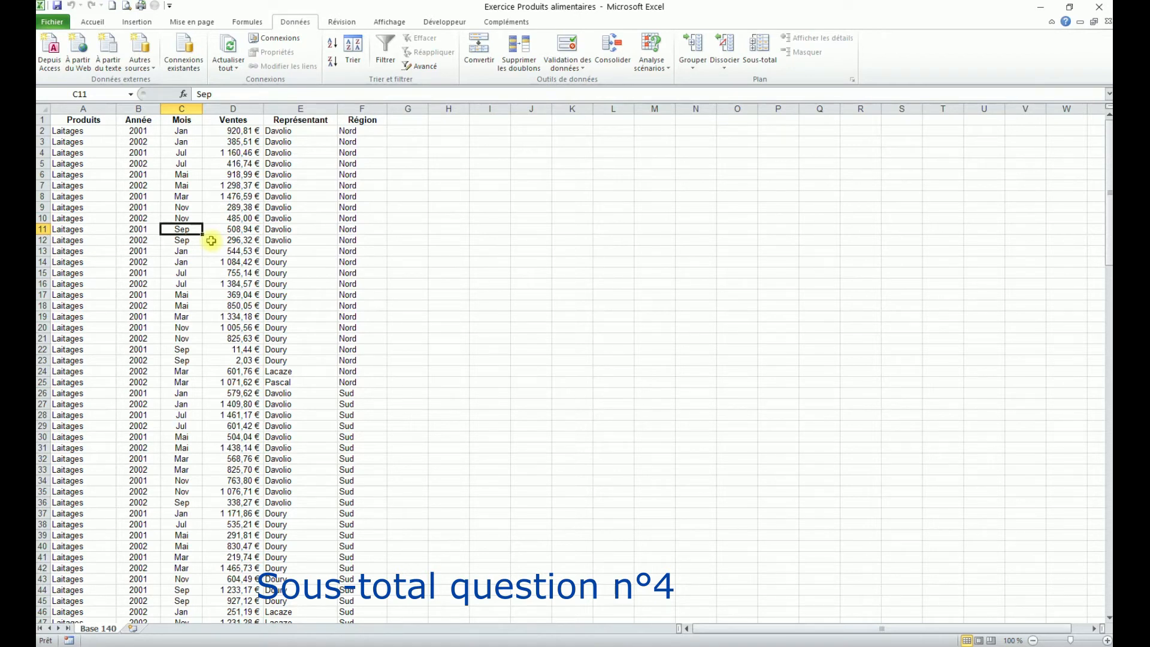
click(353, 51)
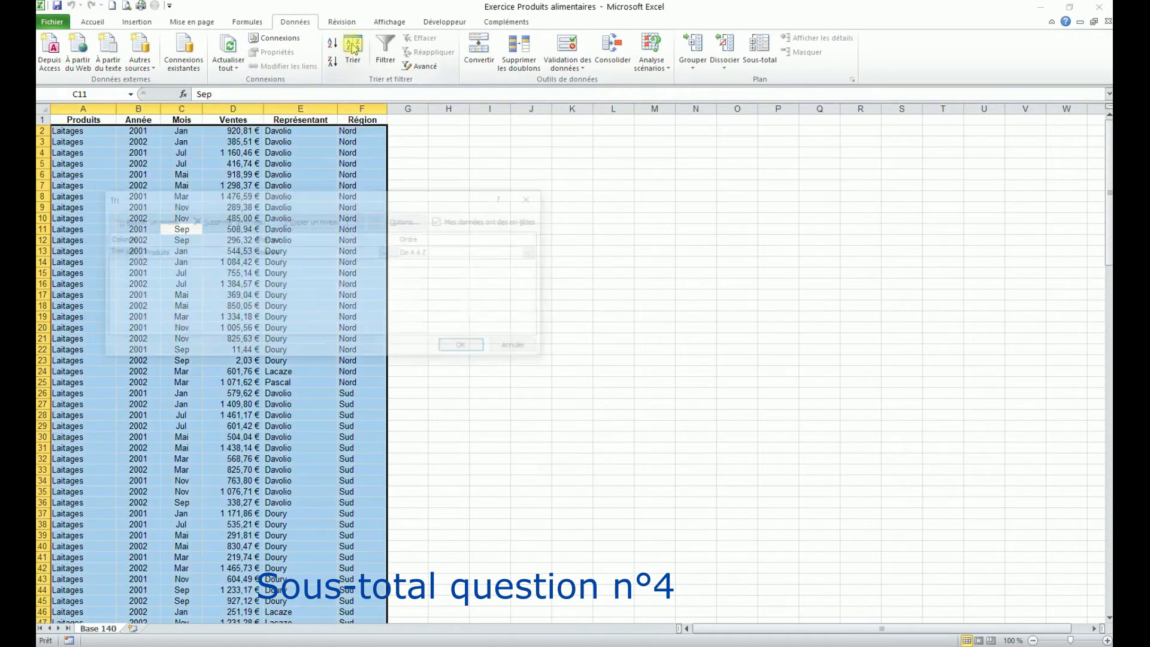
click(159, 252)
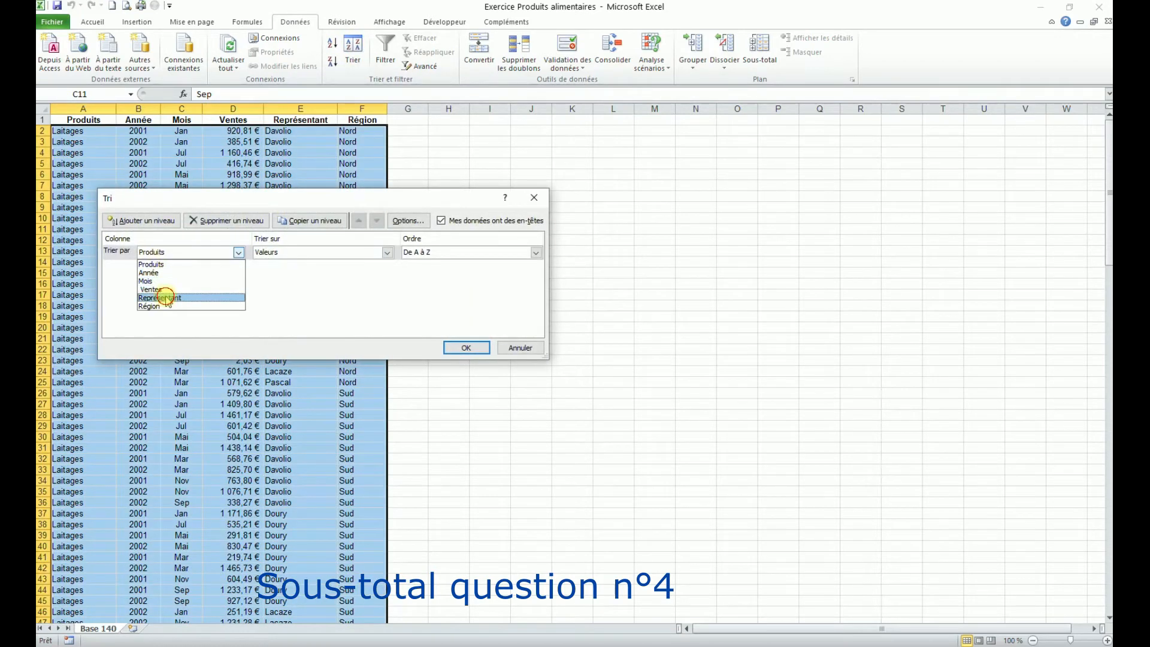
click(162, 297)
click(148, 221)
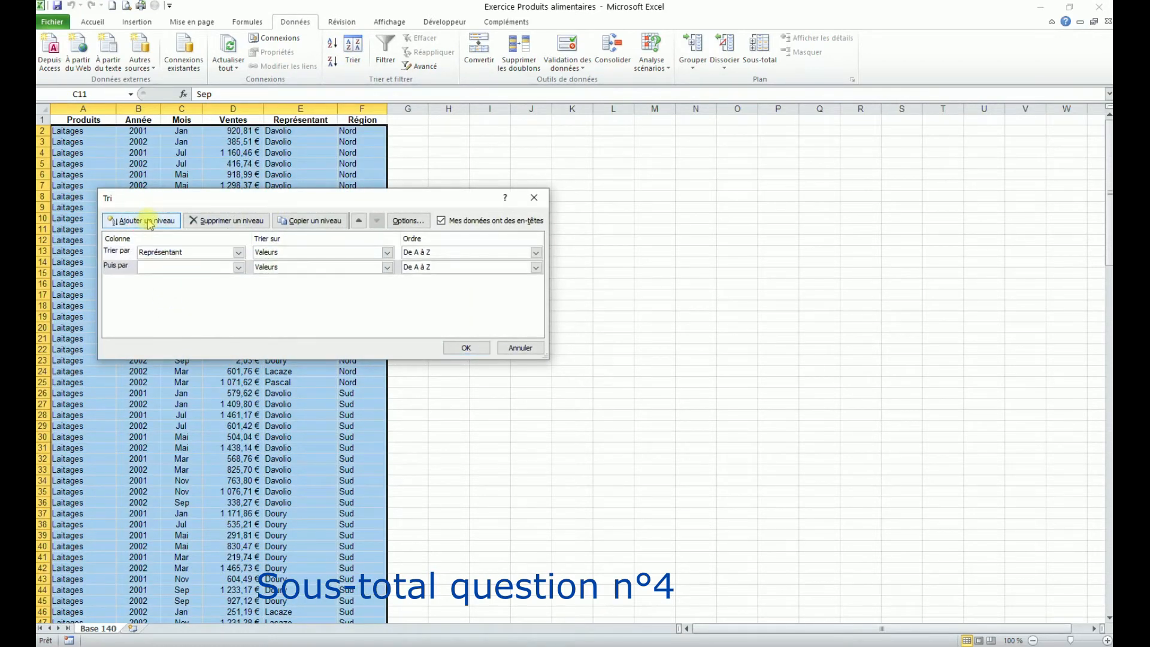
click(157, 267)
click(161, 287)
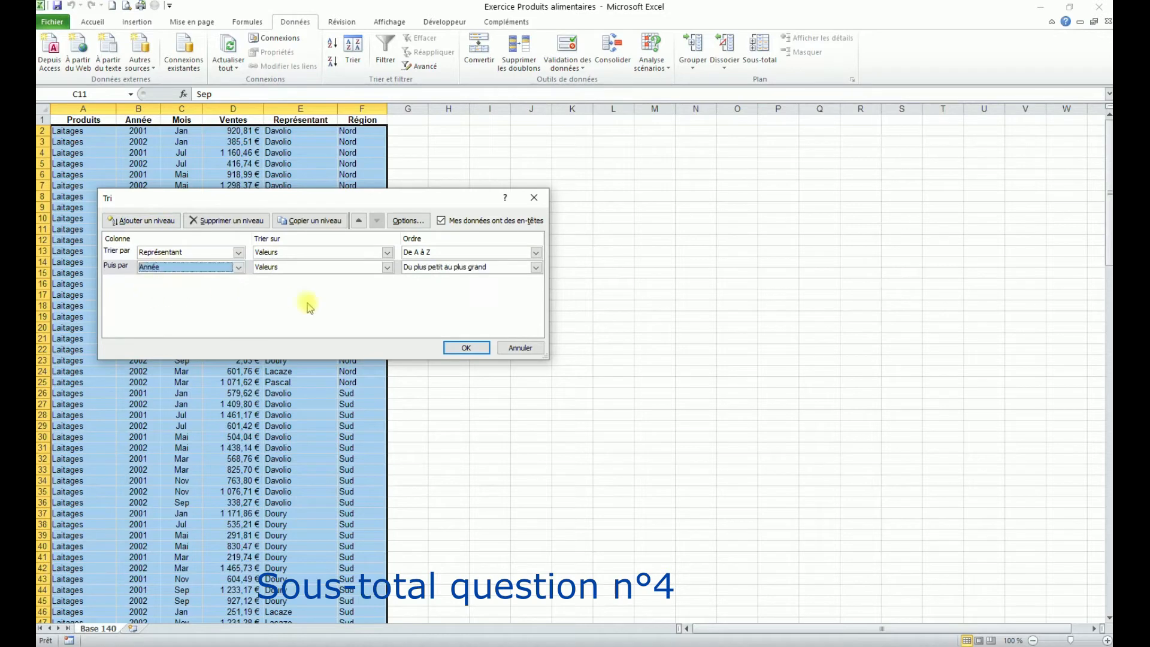
click(466, 349)
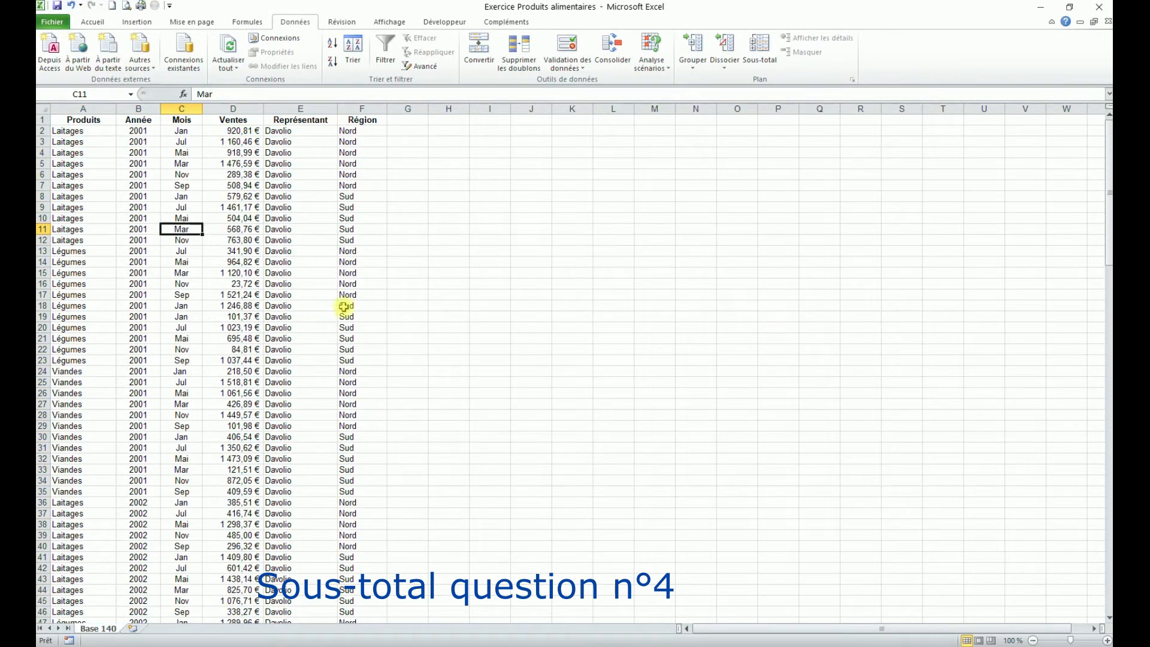
- Add subtotals that sum Ventes at each change of Représentant and collapse the outline to the representatives' totals
click(760, 59)
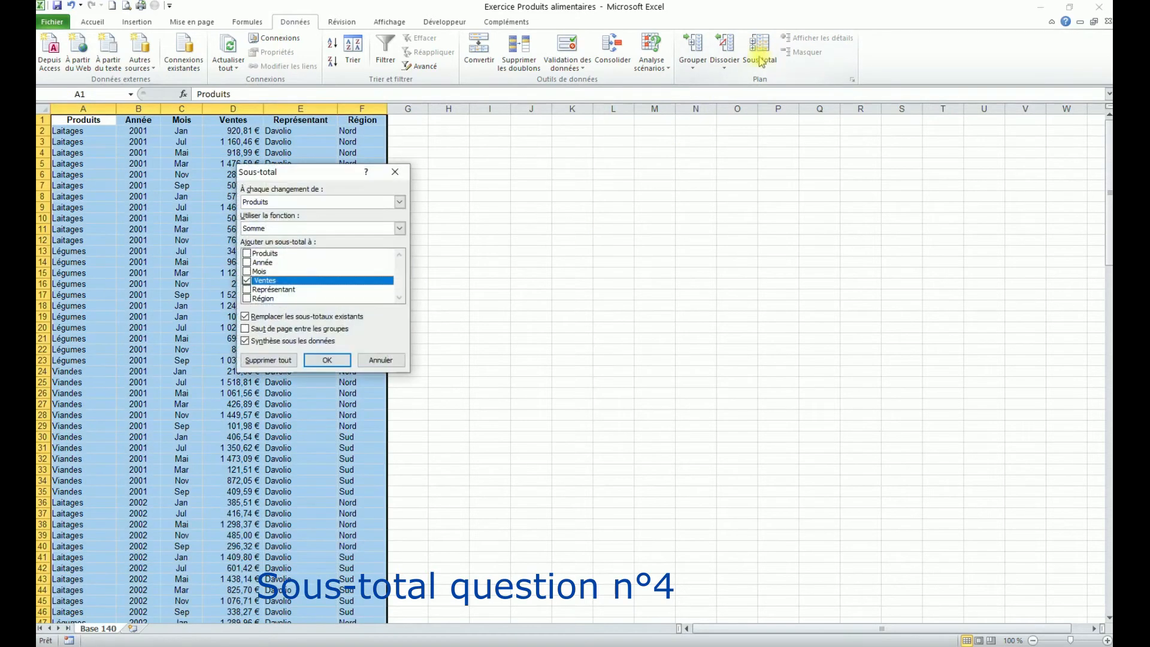
click(313, 205)
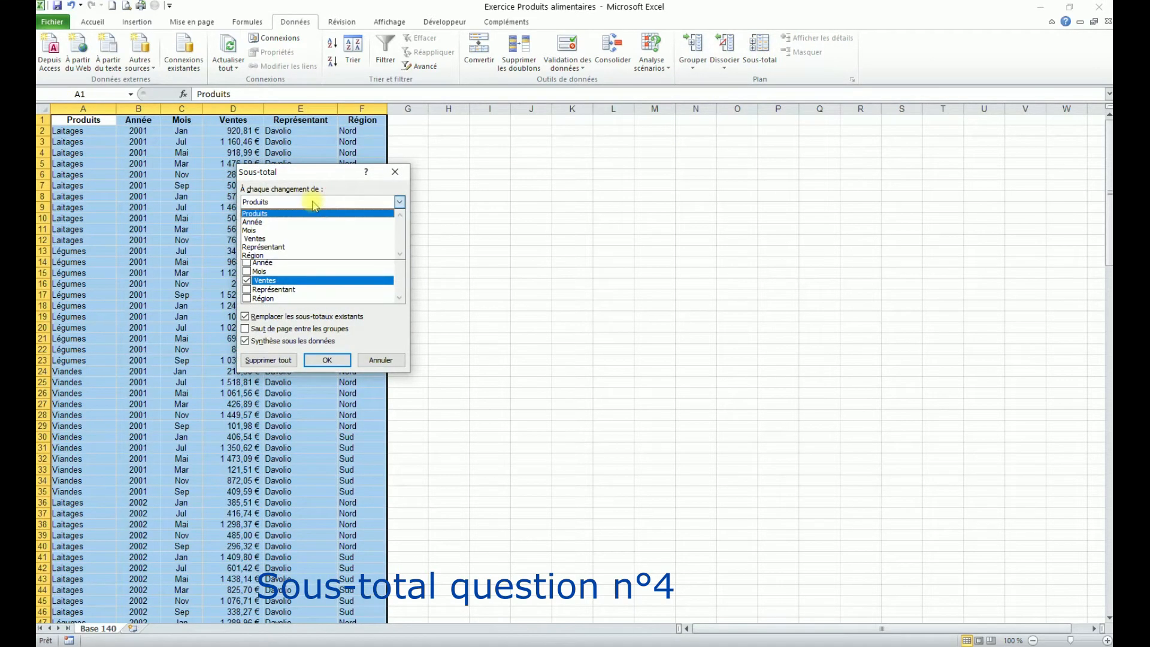
click(294, 246)
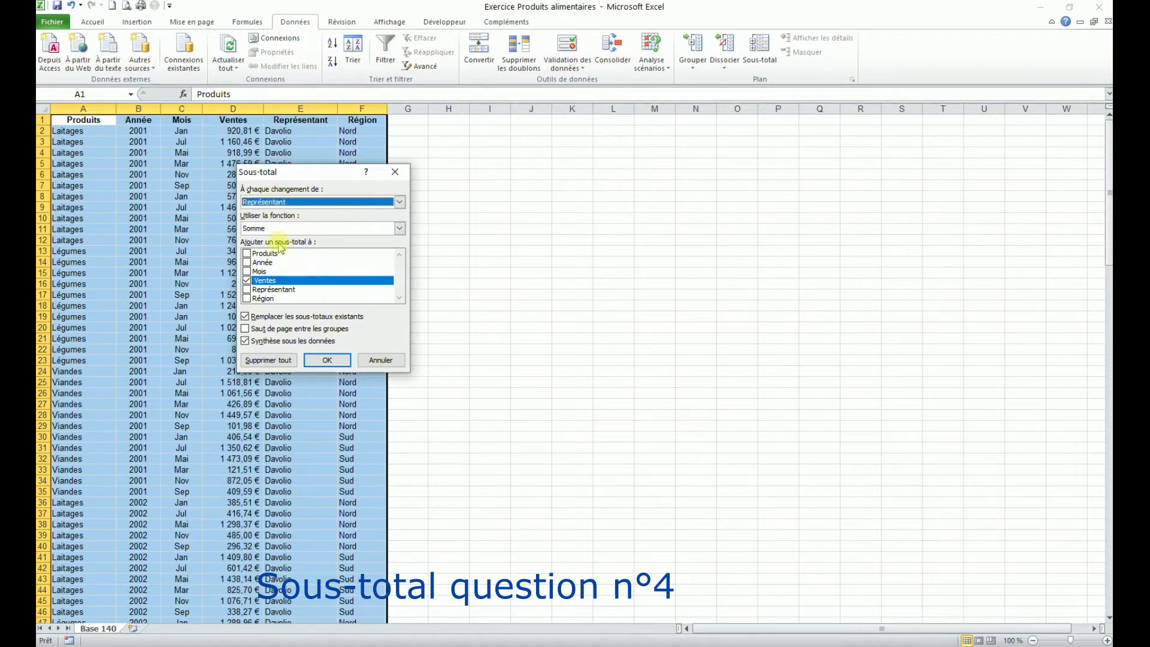
click(329, 361)
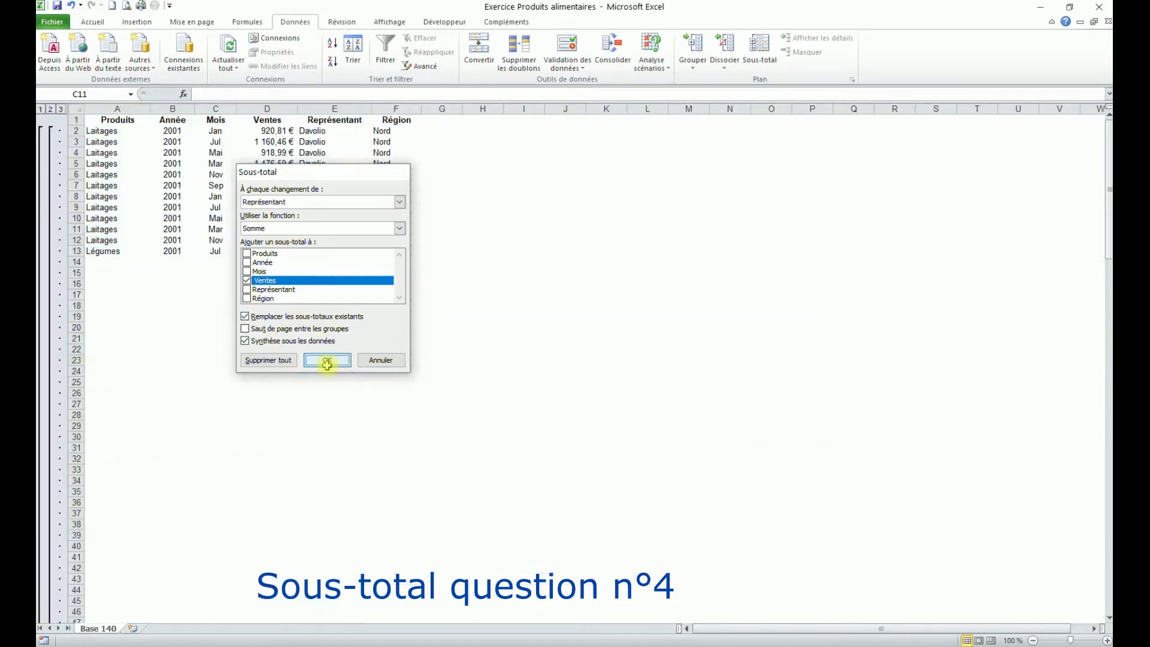
click(50, 109)
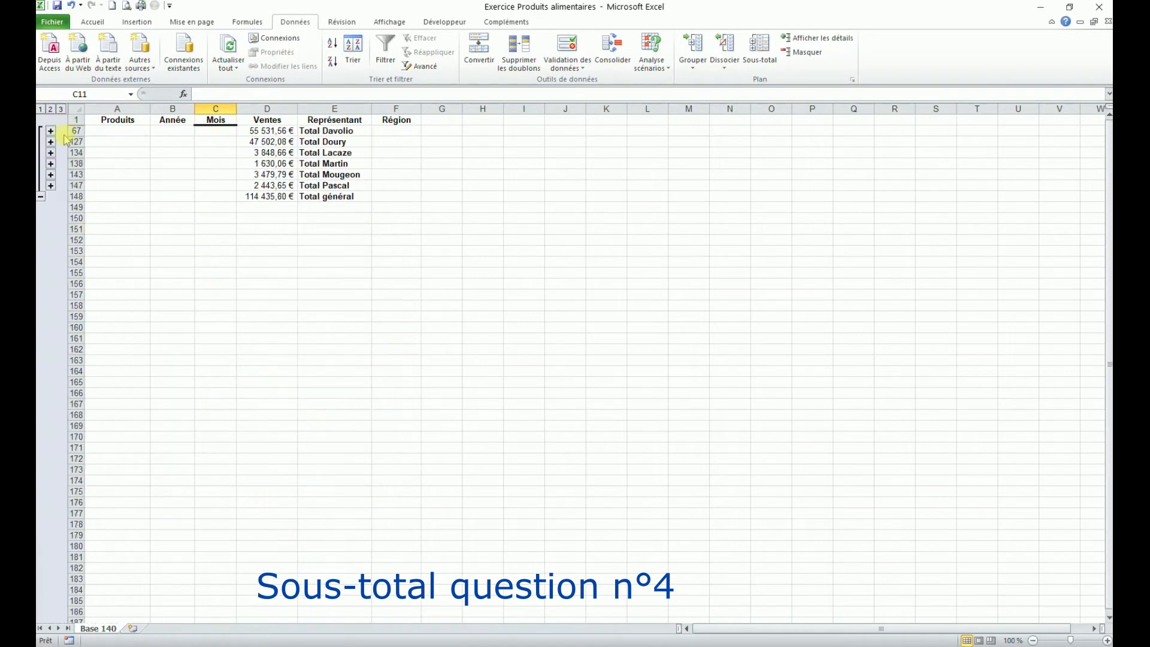
drag(290, 135, 336, 185)
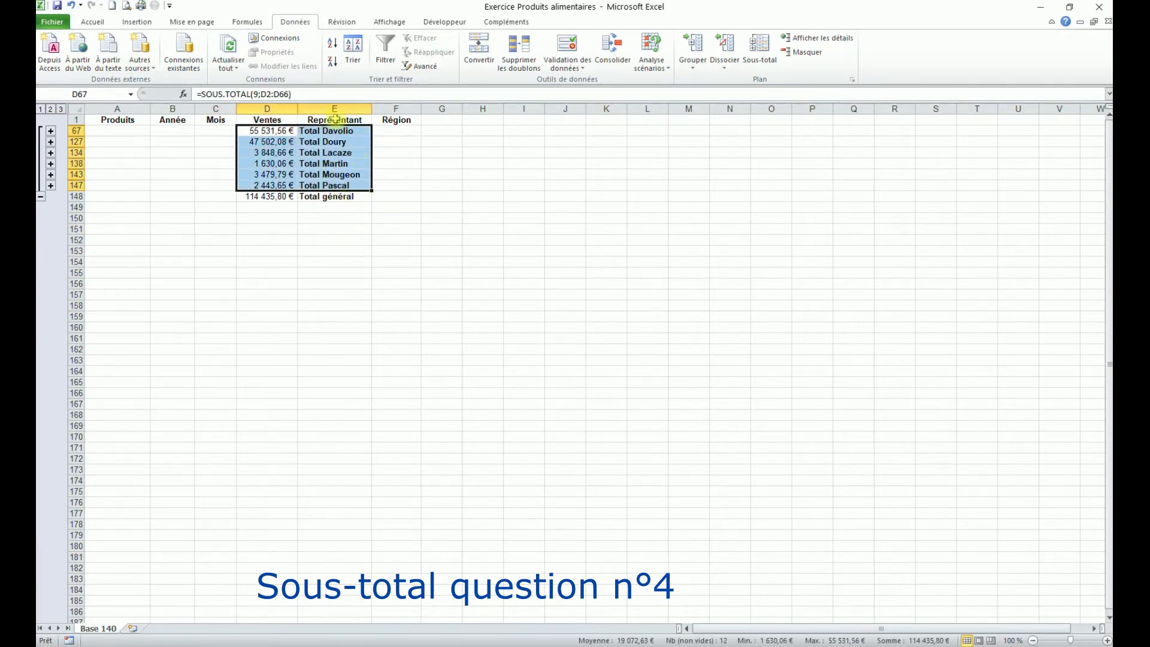
click(345, 151)
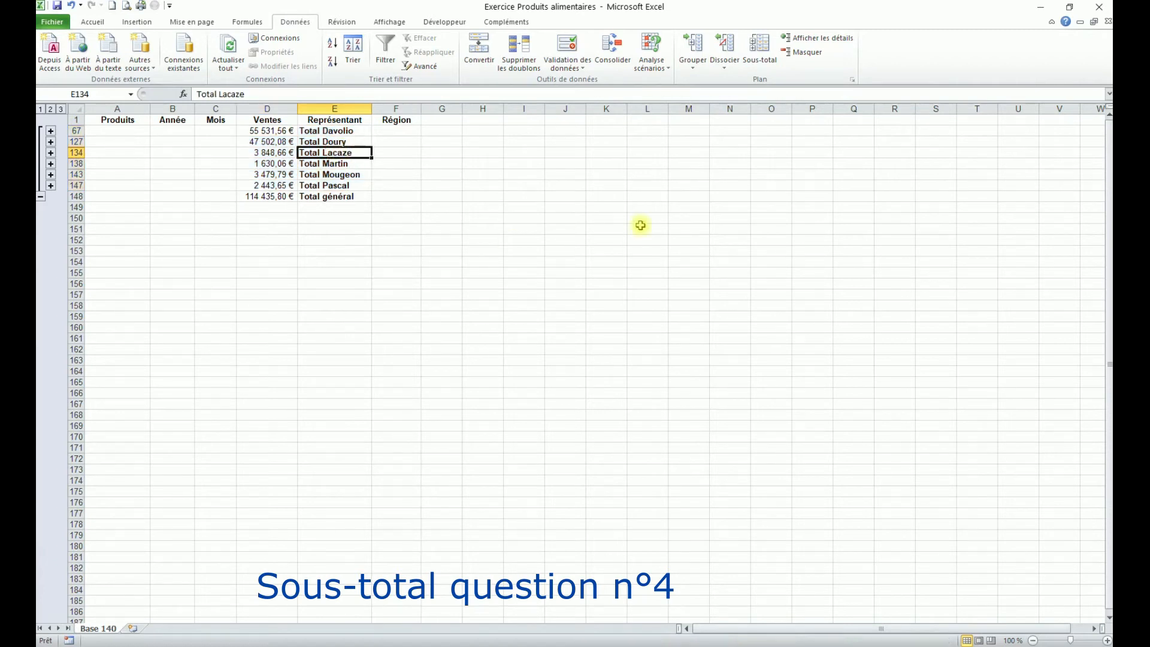
- Nest subtotals that sum Ventes at each change of Année, keeping the existing Représentant subtotals, and review the yearly totals
click(761, 54)
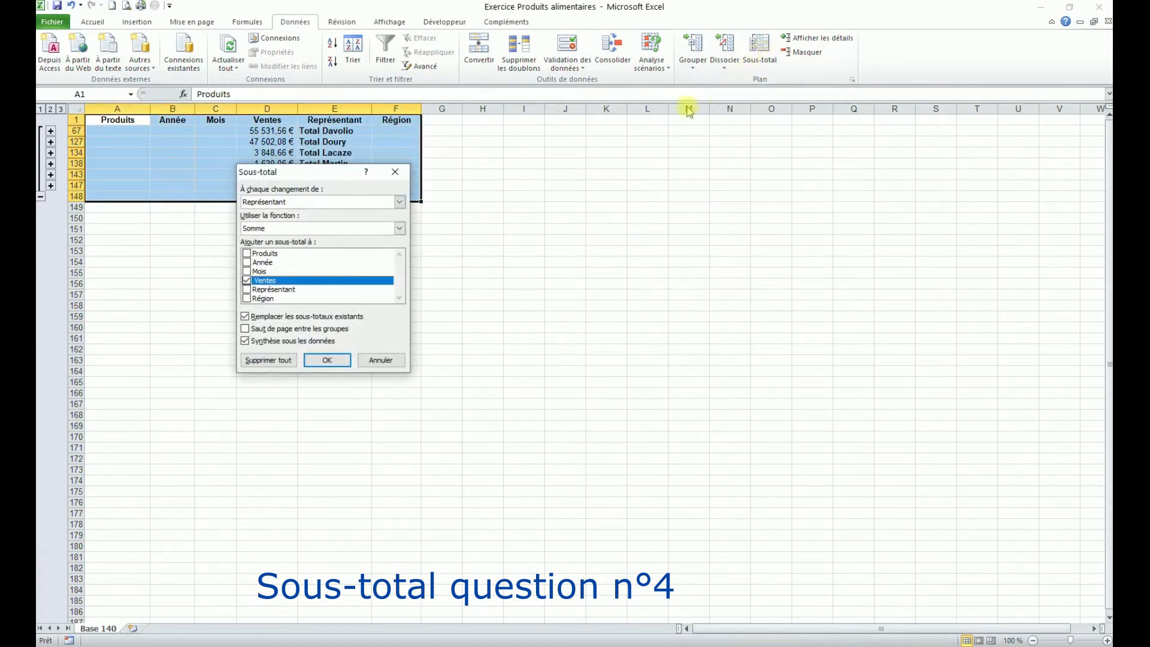
click(308, 203)
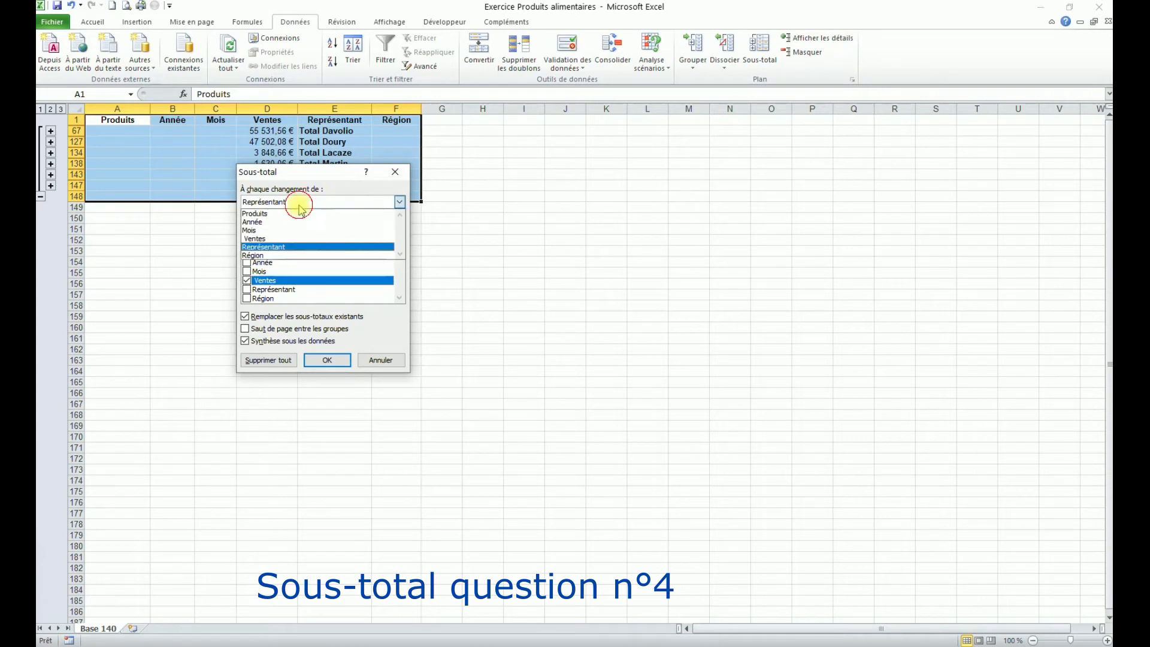
click(273, 223)
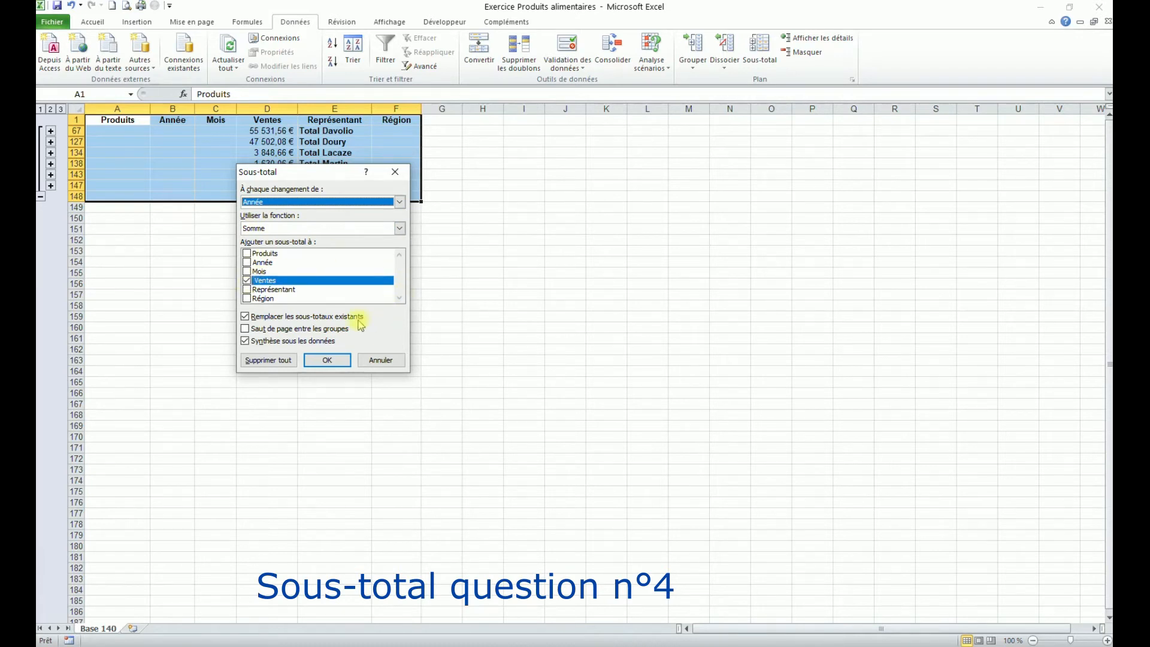
click(245, 317)
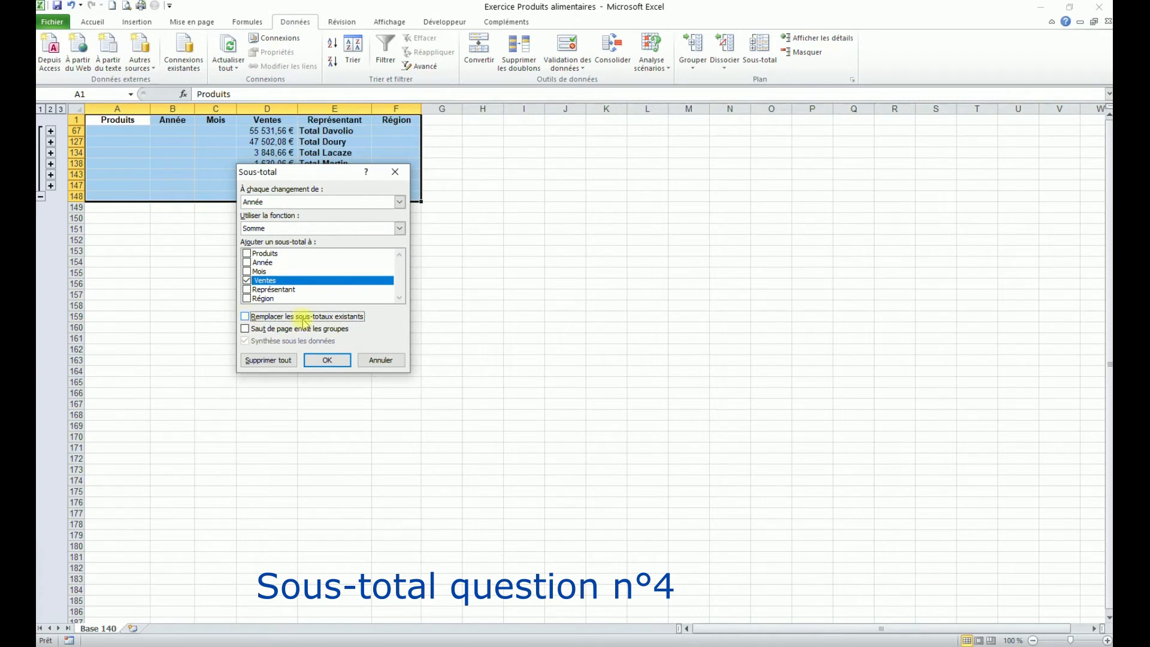
drag(329, 180, 316, 228)
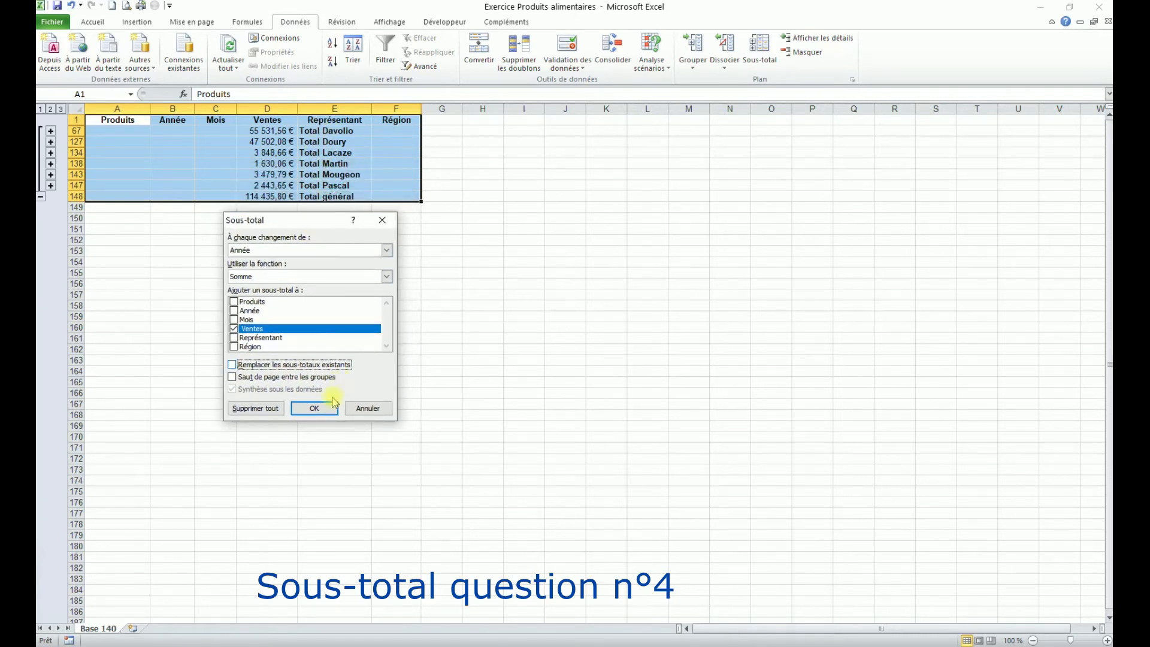
click(317, 410)
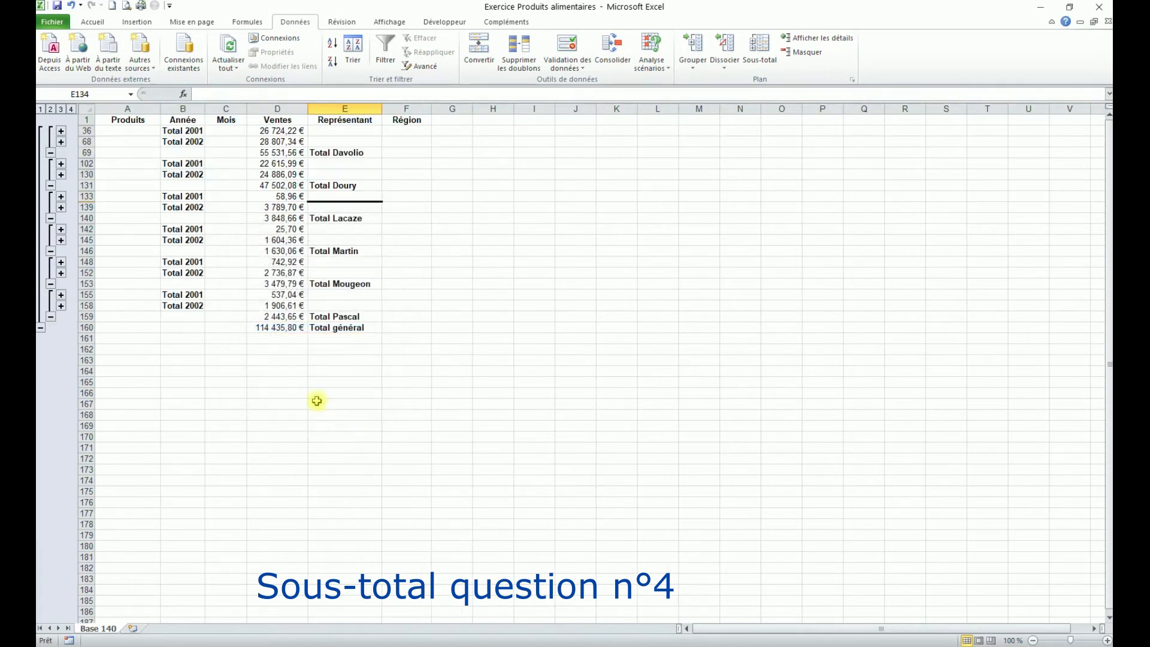
drag(329, 152, 280, 156)
drag(179, 130, 289, 142)
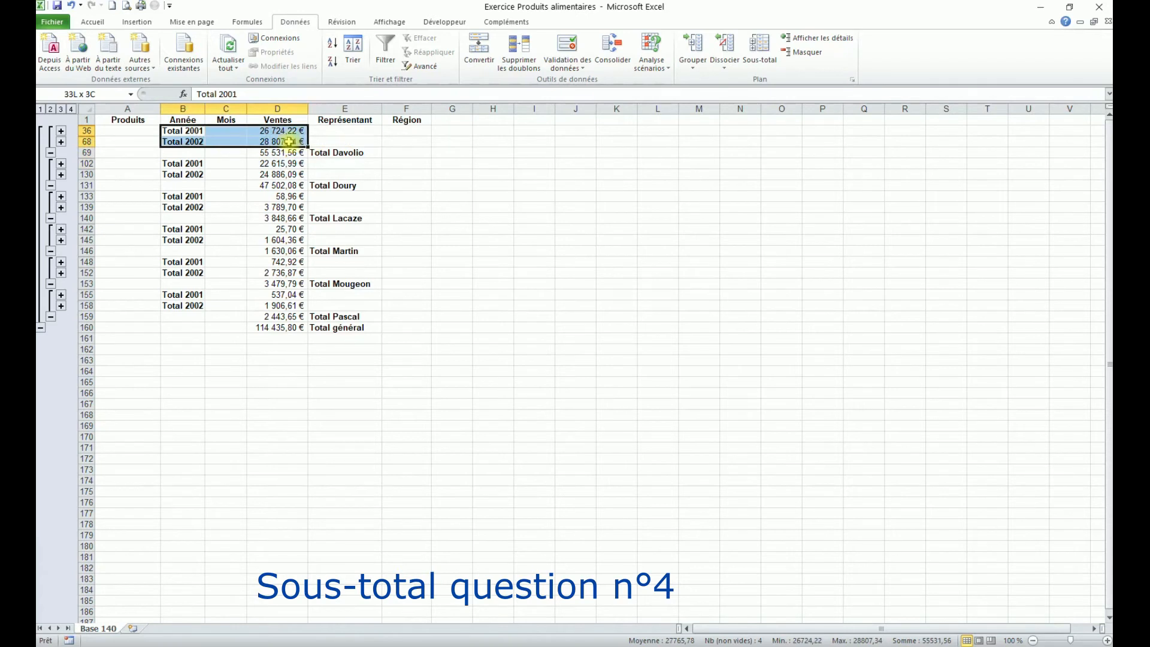
click(293, 217)
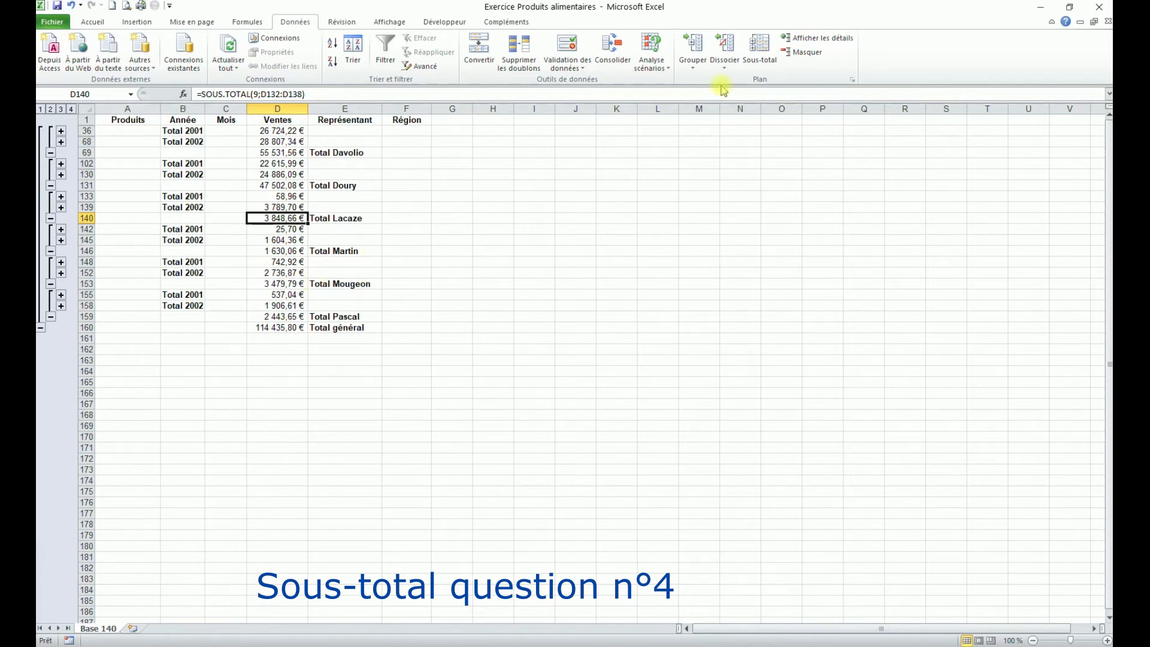
- Remove all subtotals and sort the table by Représentant, then by Produits, both from A to Z
click(762, 52)
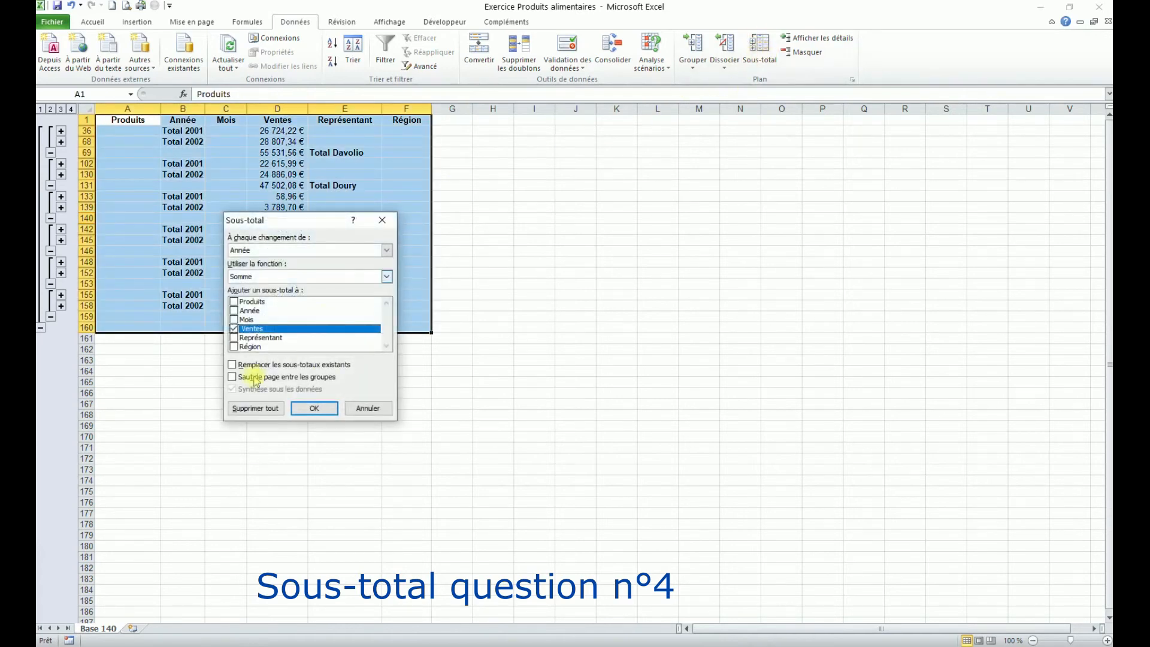
click(269, 409)
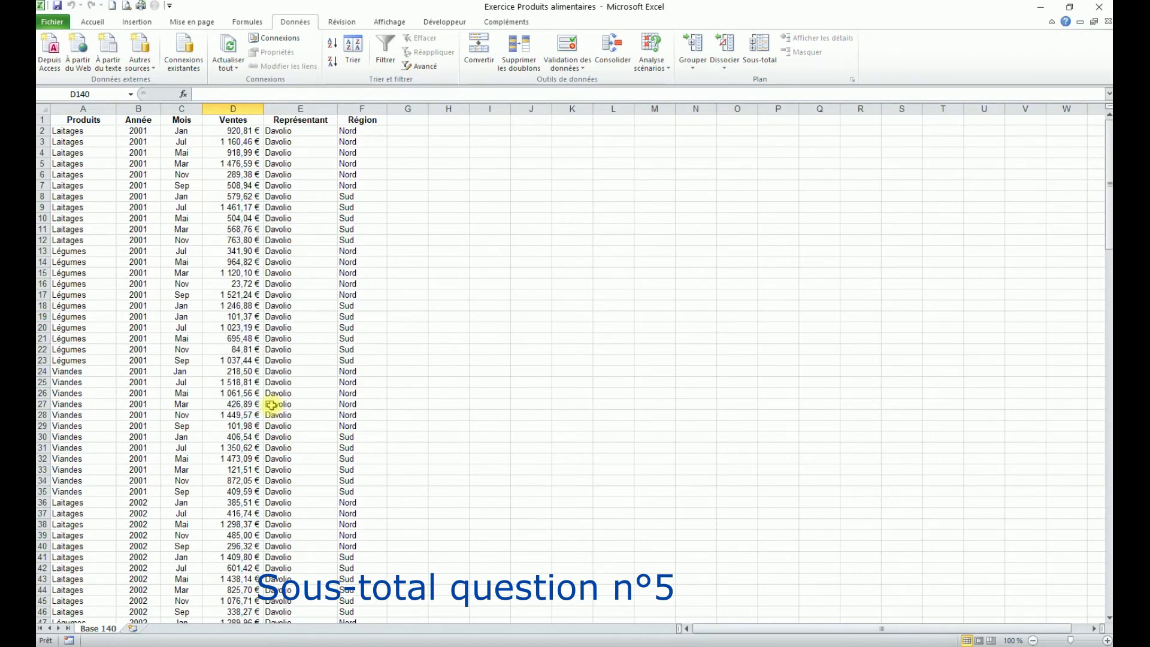
click(368, 208)
click(360, 48)
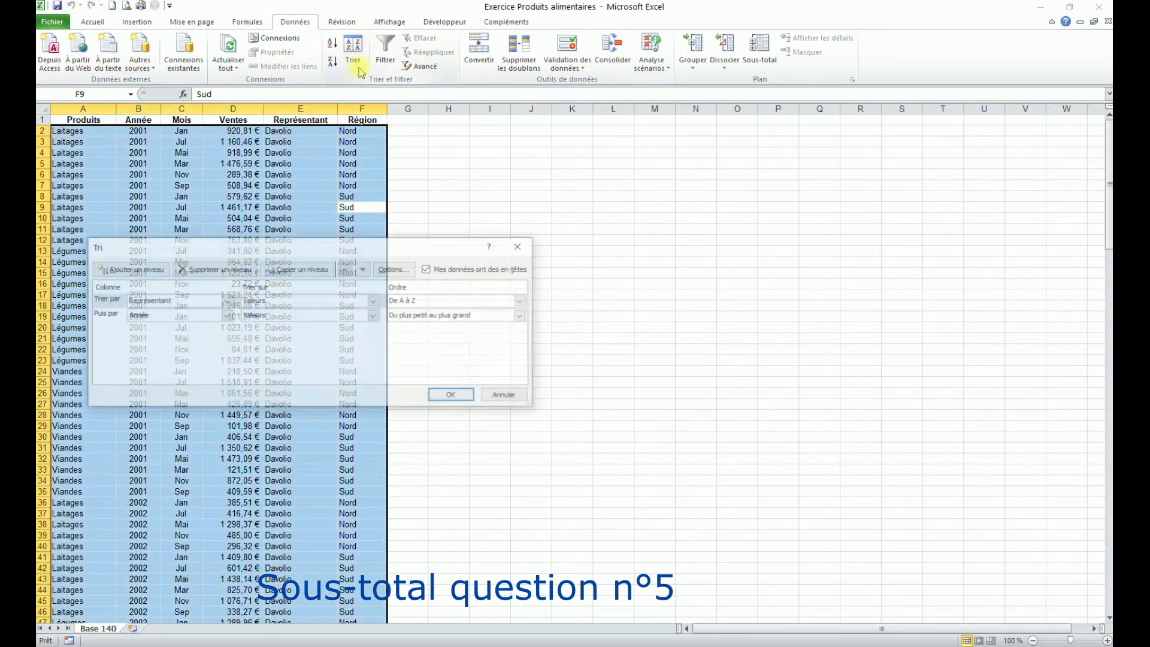
click(193, 323)
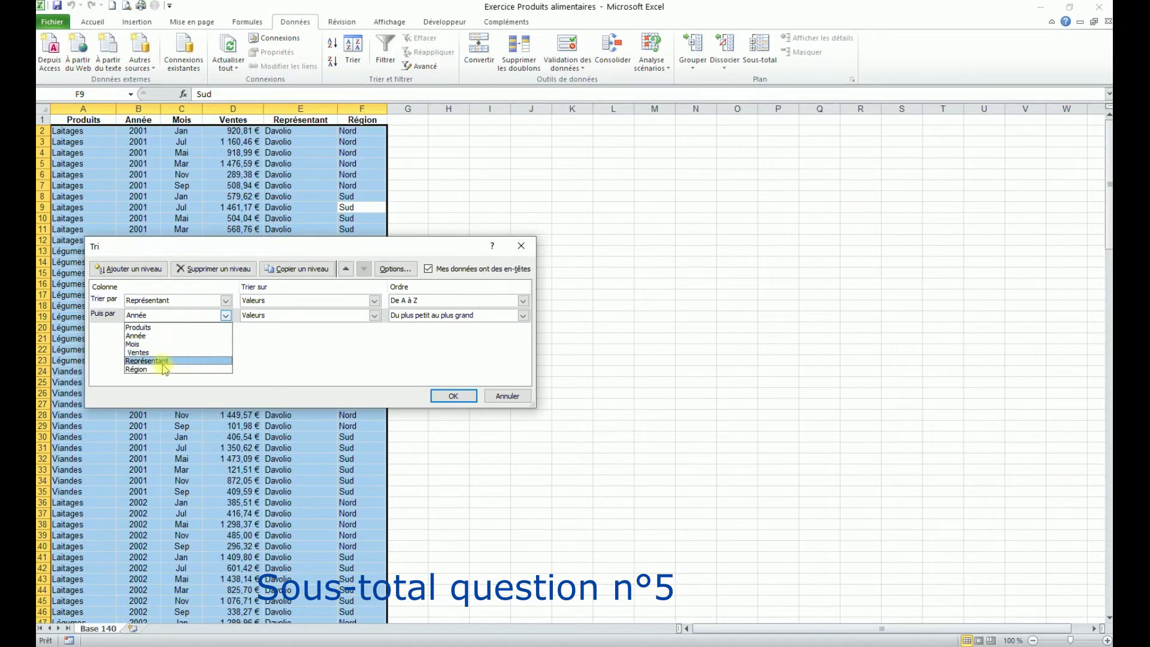
click(163, 329)
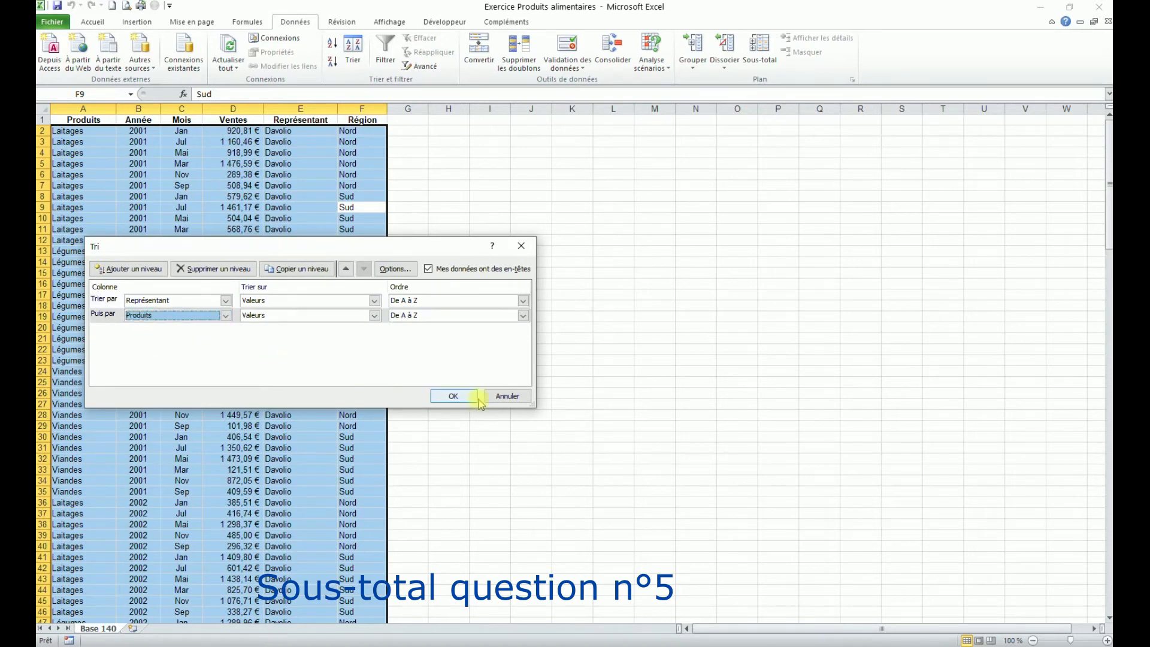
click(453, 396)
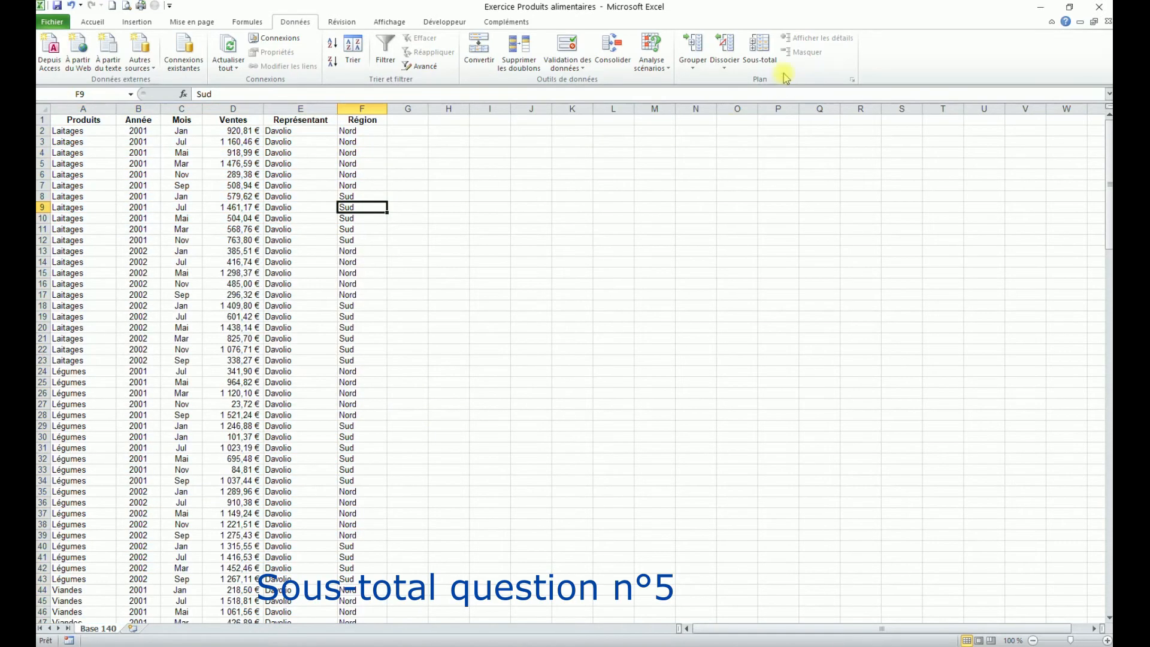
- Sum Ventes with subtotals at each change of Représentant and collapse the outline to the subtotal rows
click(770, 50)
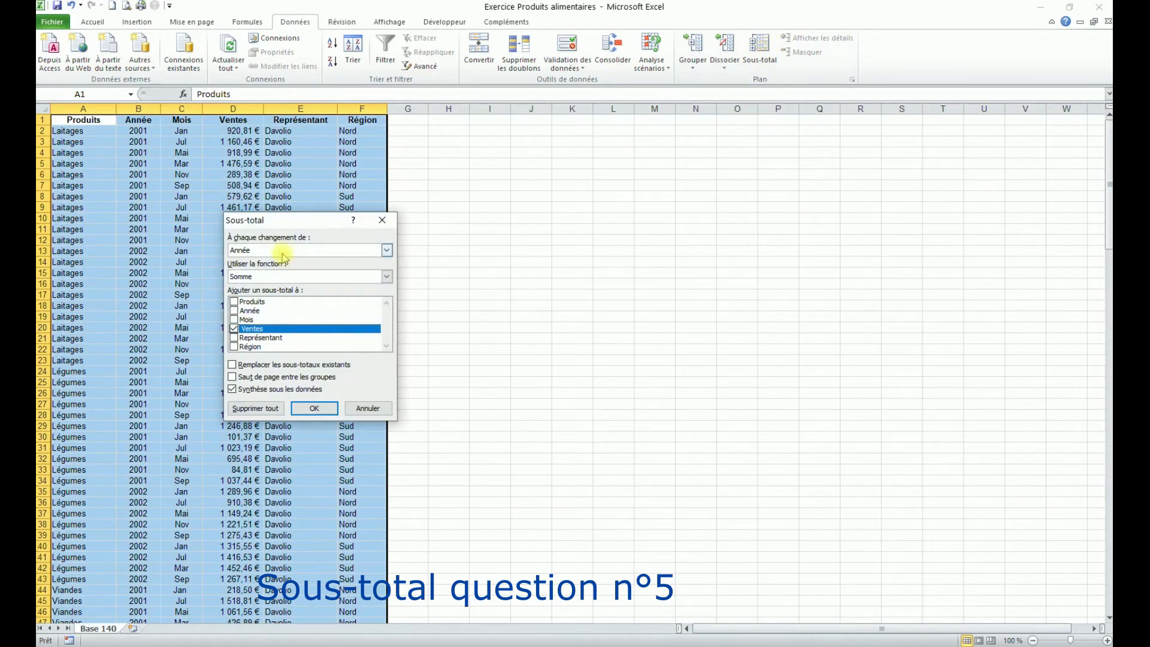
click(276, 250)
click(252, 294)
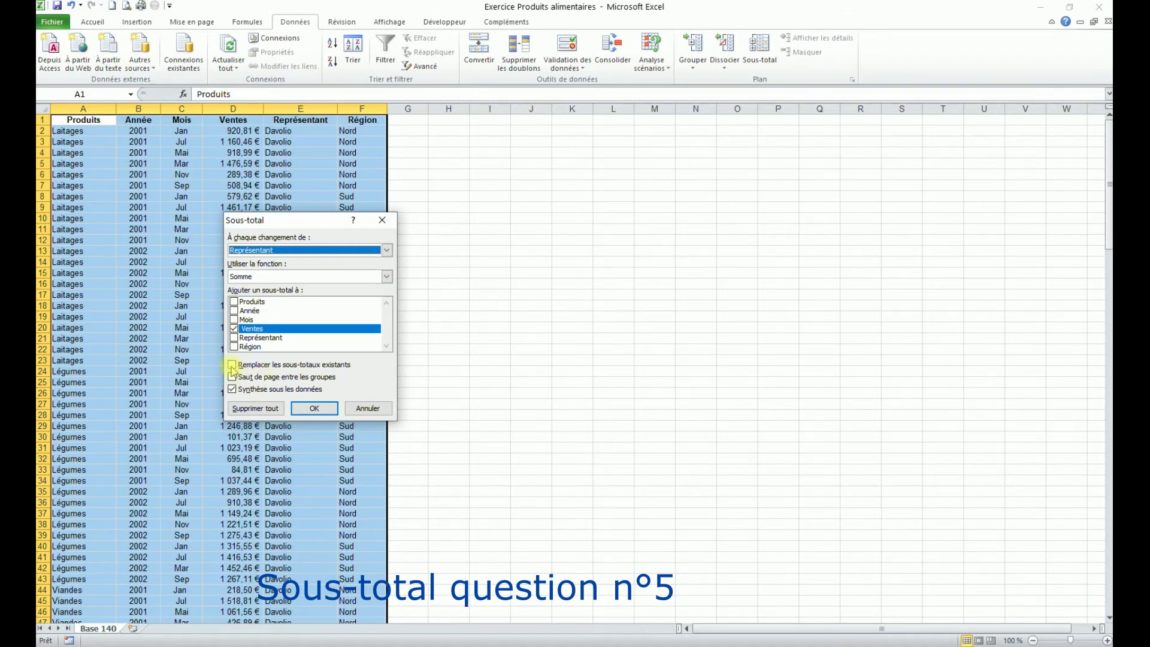
click(315, 408)
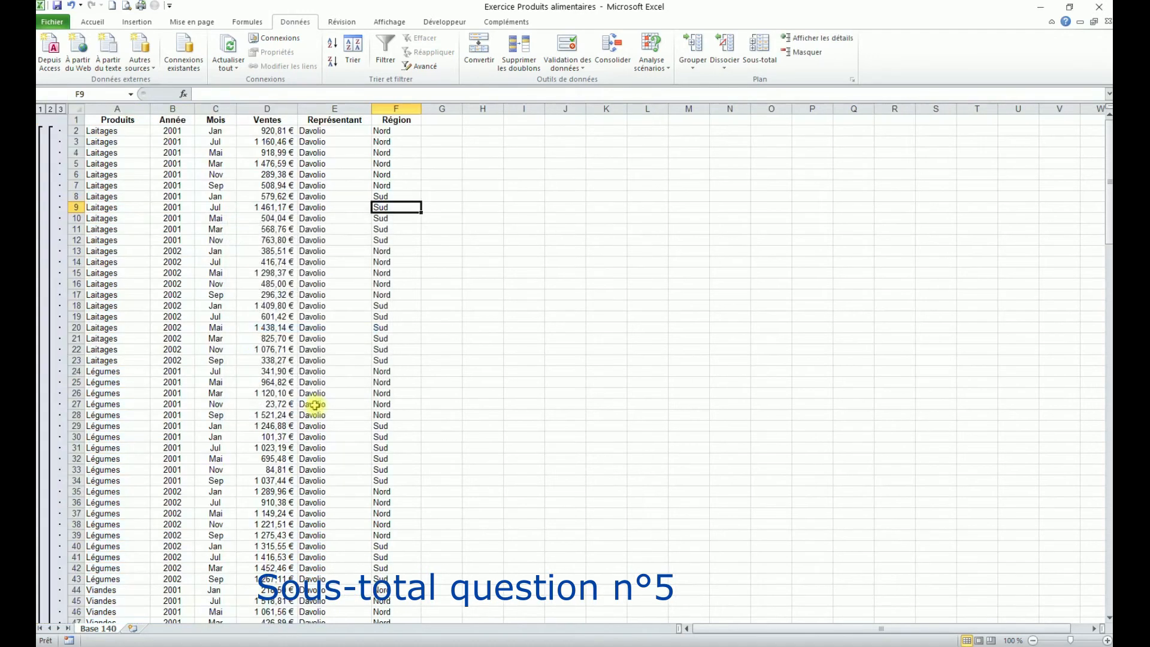
click(51, 110)
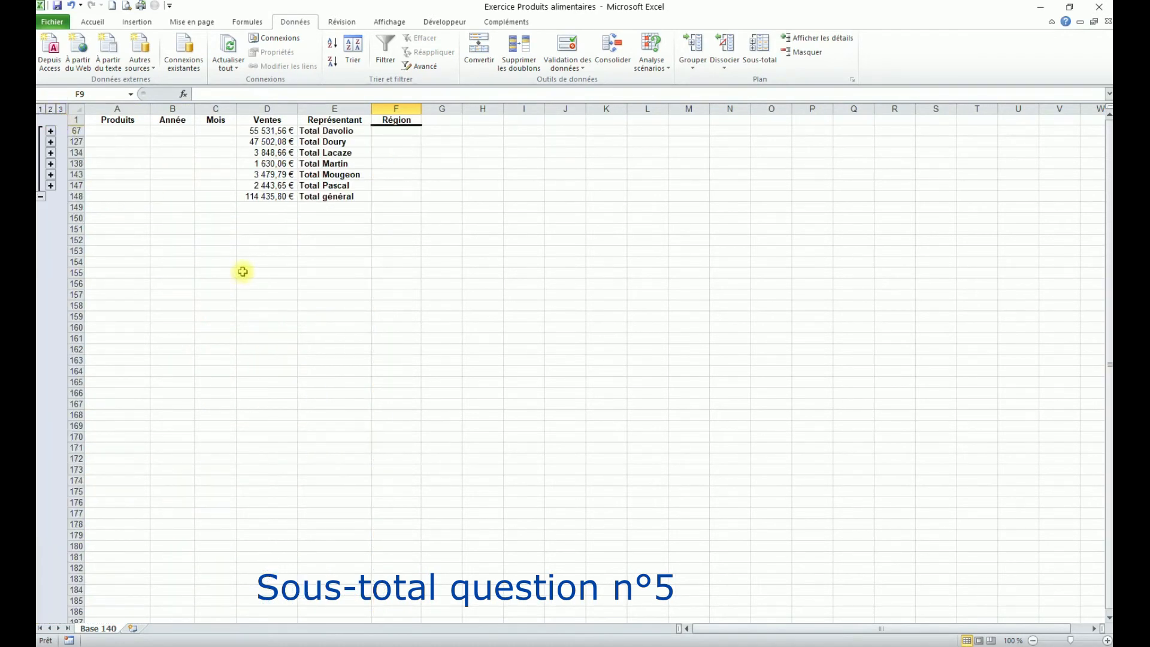
- Nest subtotals that sum Ventes at each change of Produits without replacing the existing Représentant subtotals
click(761, 51)
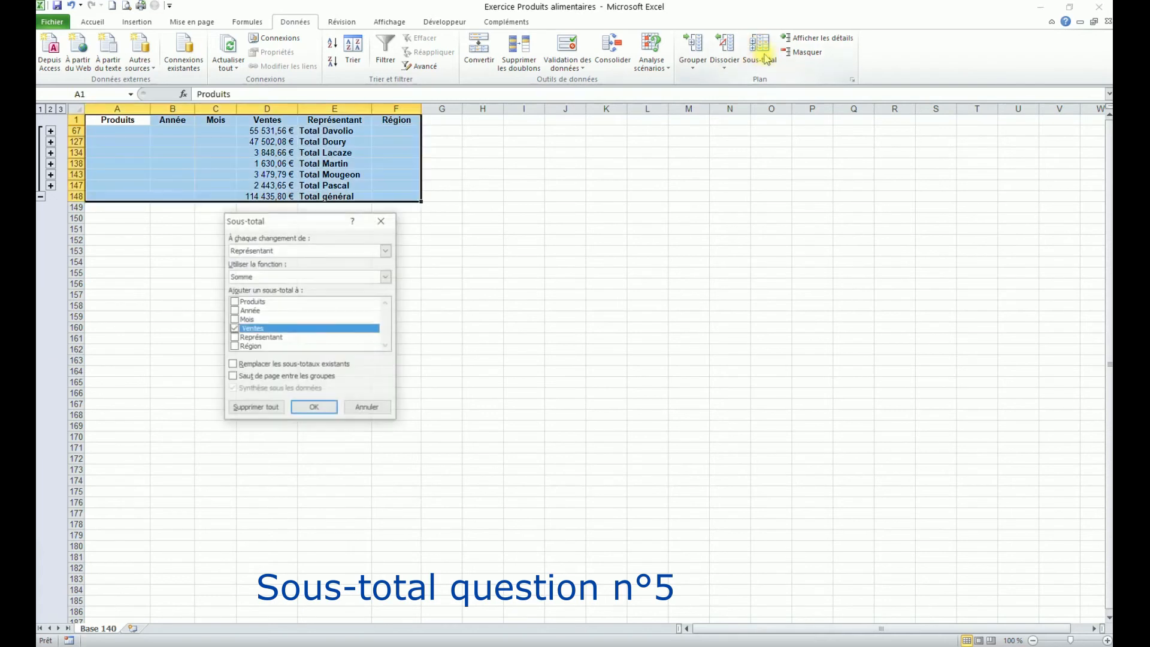
click(264, 250)
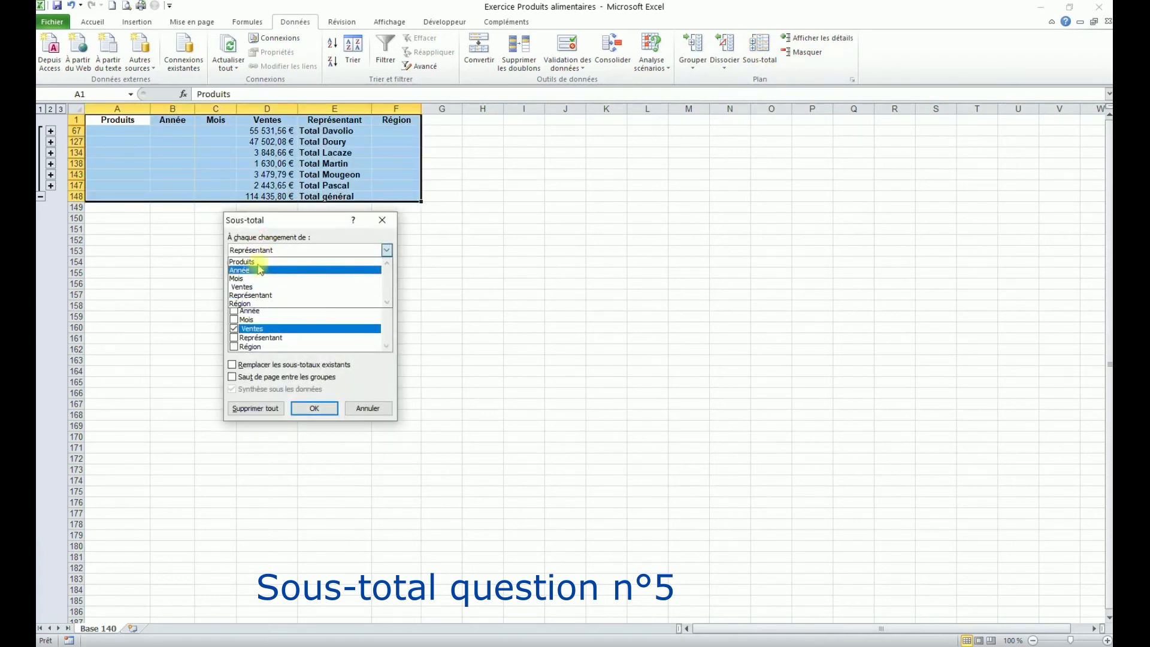
click(246, 262)
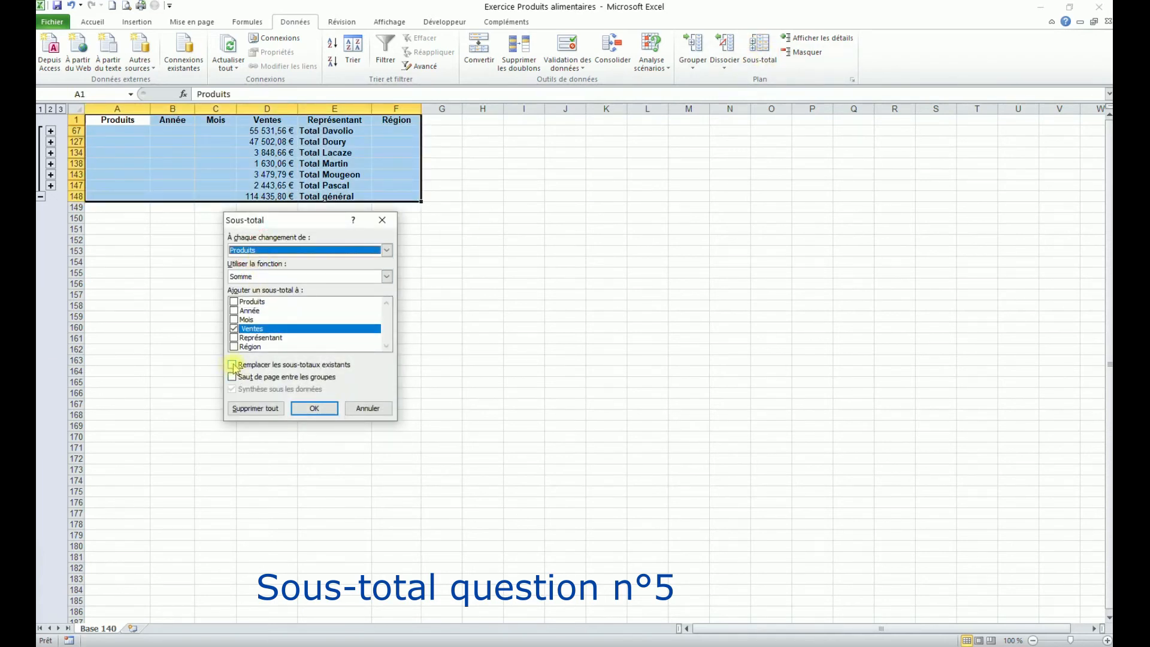
click(317, 414)
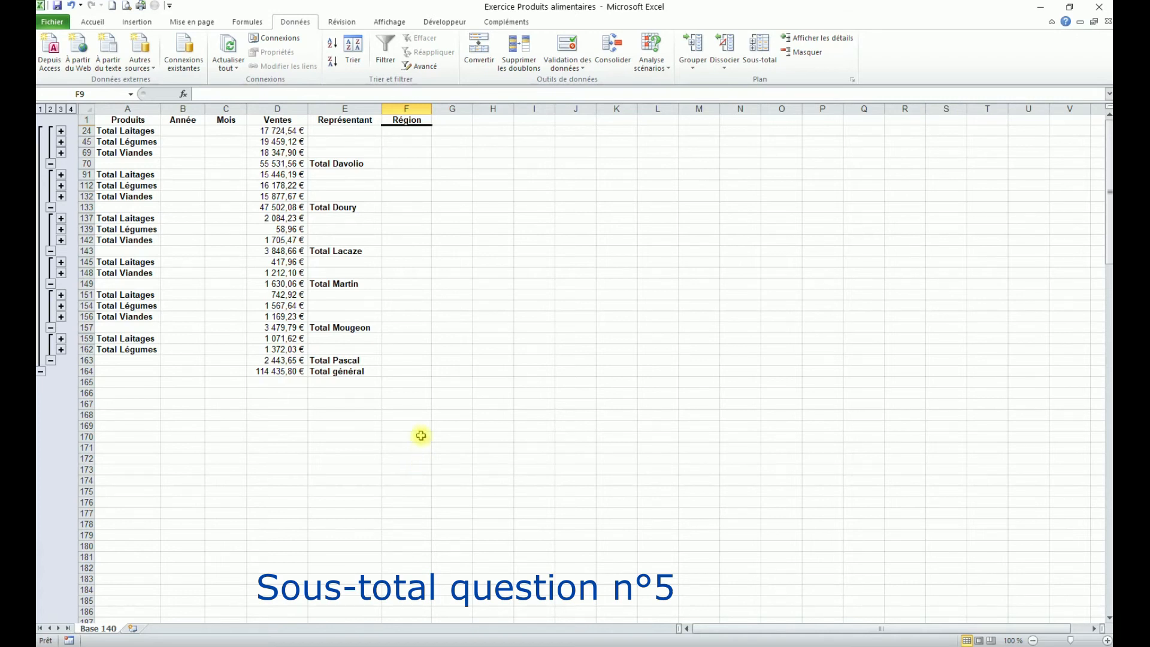
- Remove all subtotals and sort the table by Représentant, then by Région, both from A to Z
click(759, 48)
click(256, 409)
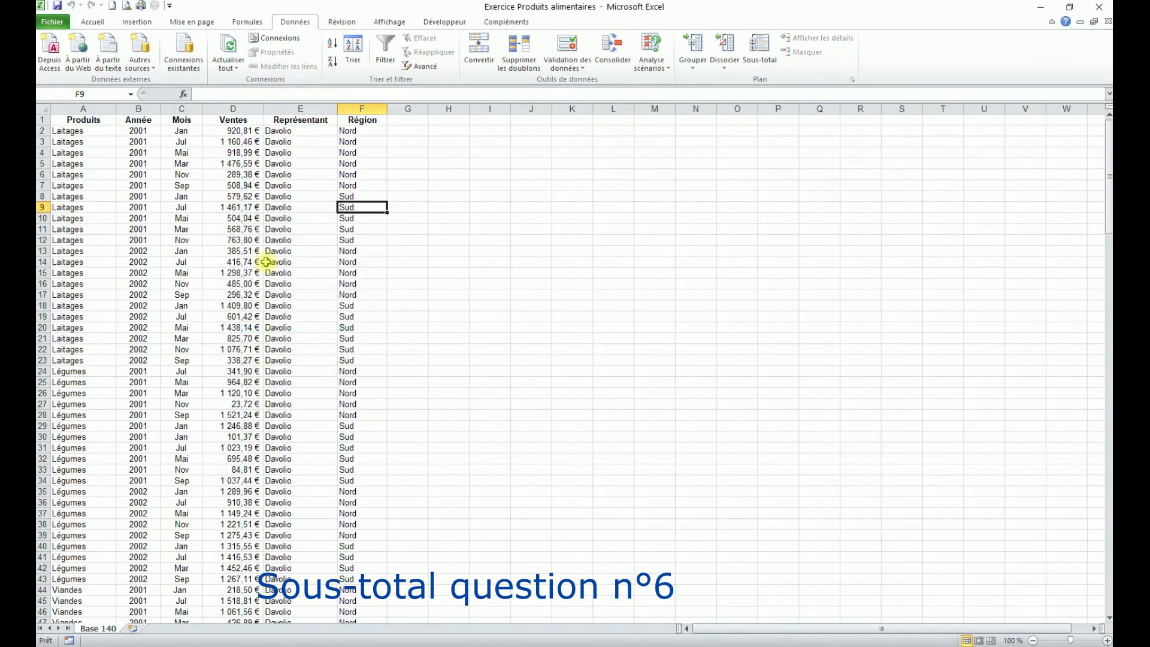
click(277, 239)
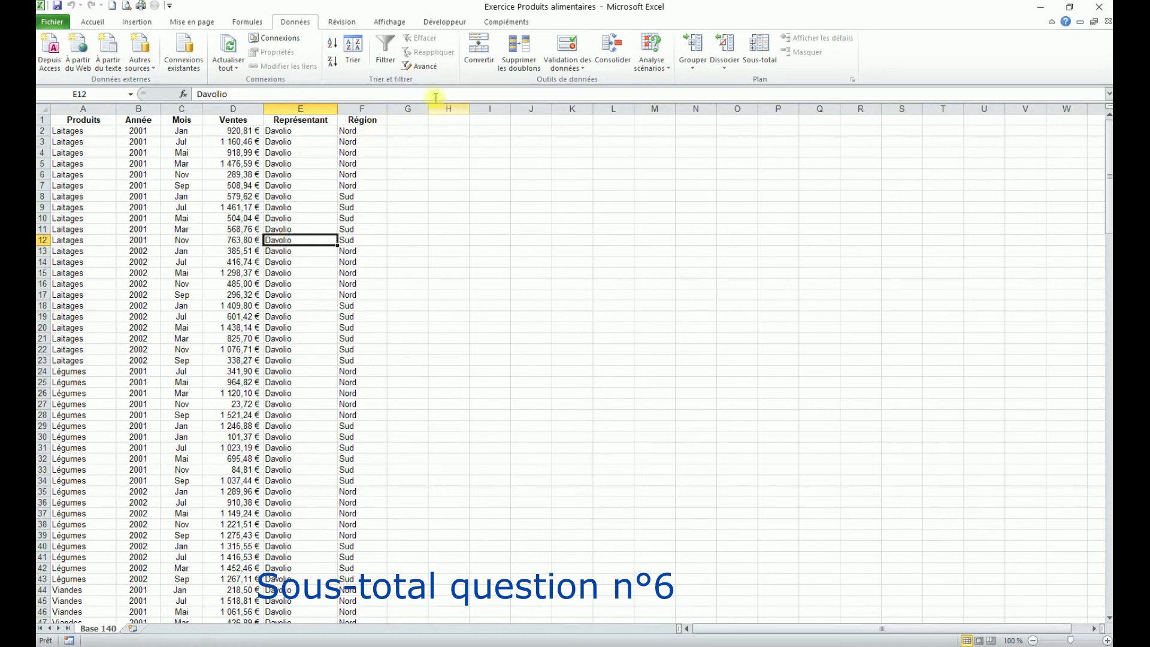
click(354, 49)
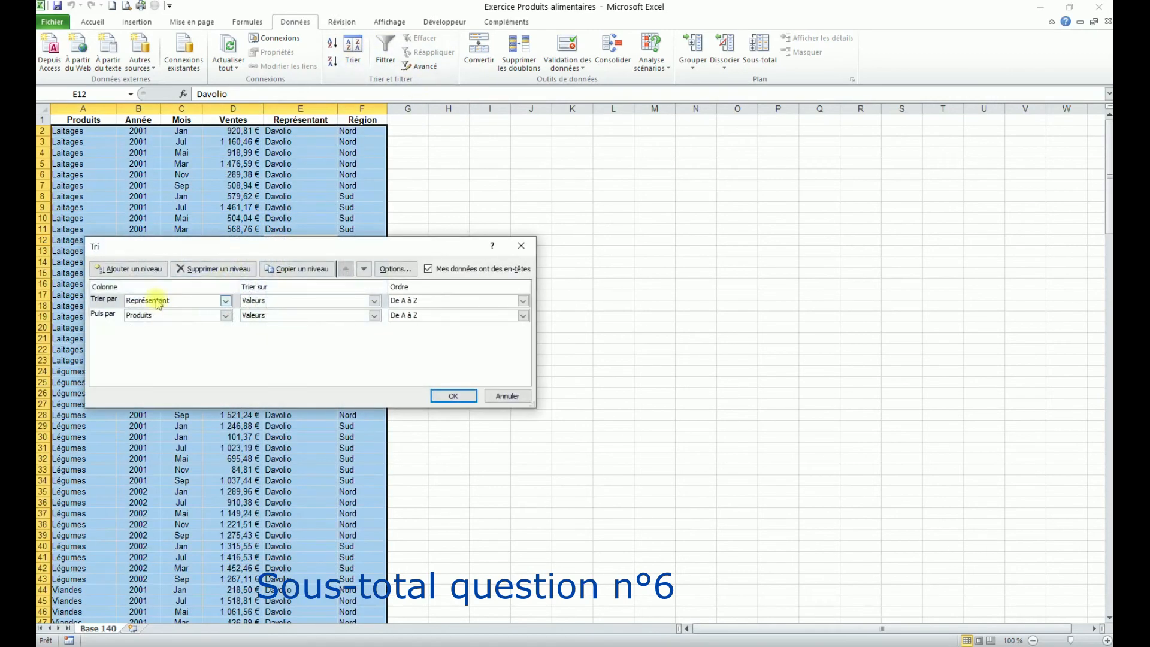
click(157, 317)
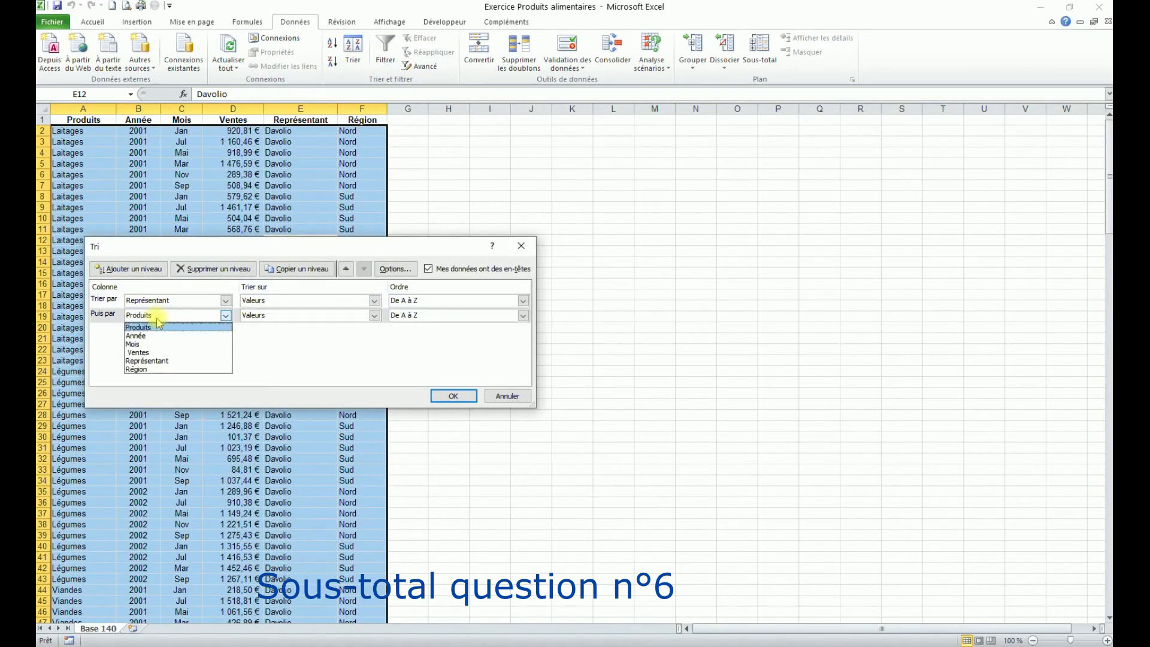
click(136, 369)
click(454, 397)
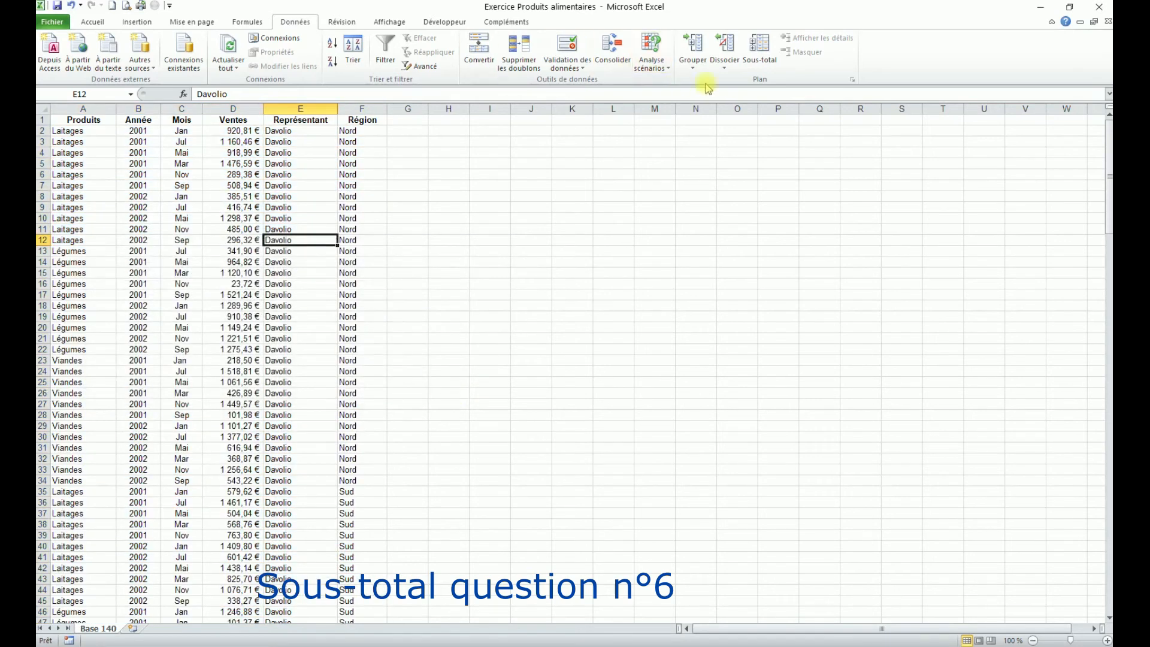
- Add subtotals summing Ventes at each change of Représentant and show only the subtotal rows
click(760, 53)
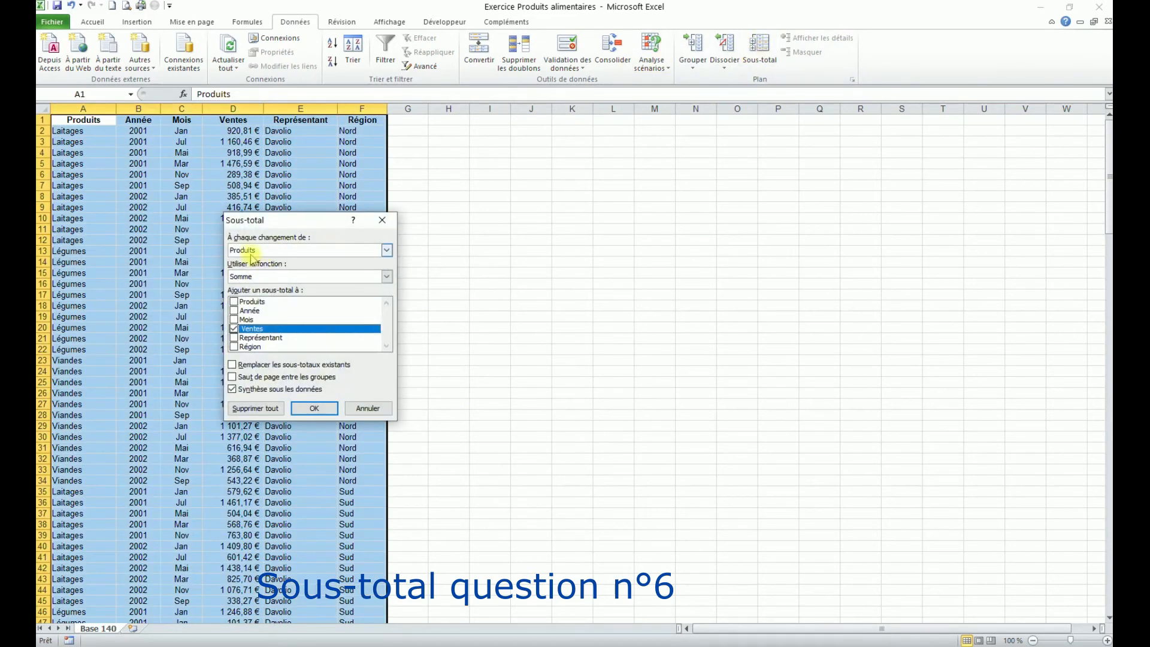
click(251, 252)
click(256, 295)
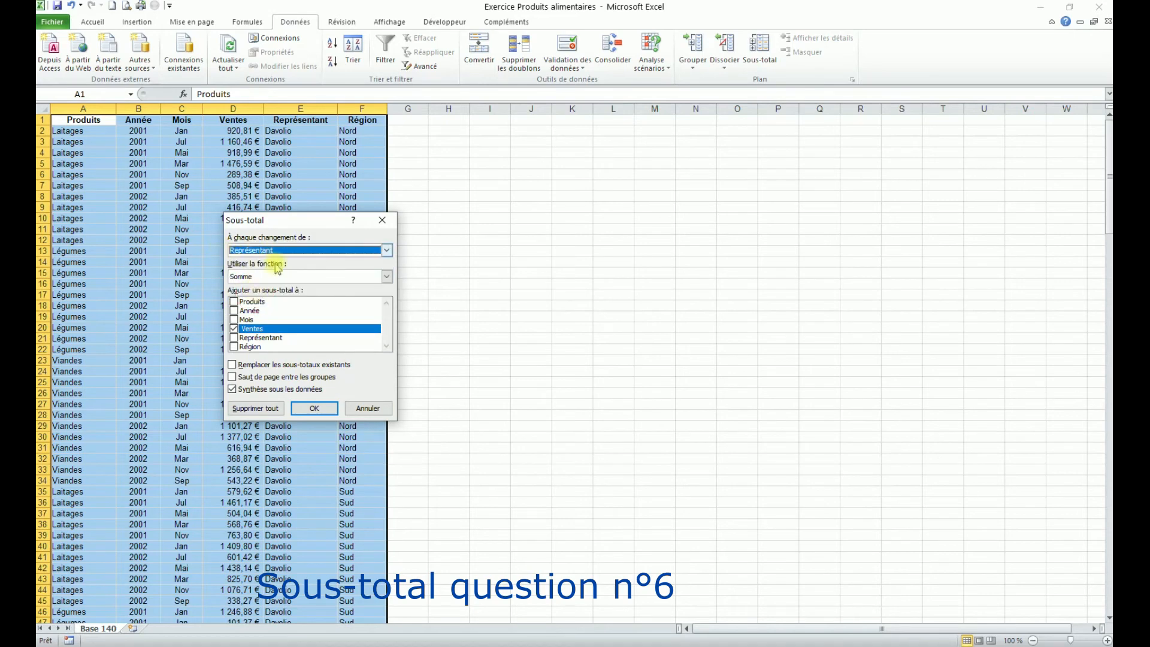
click(317, 408)
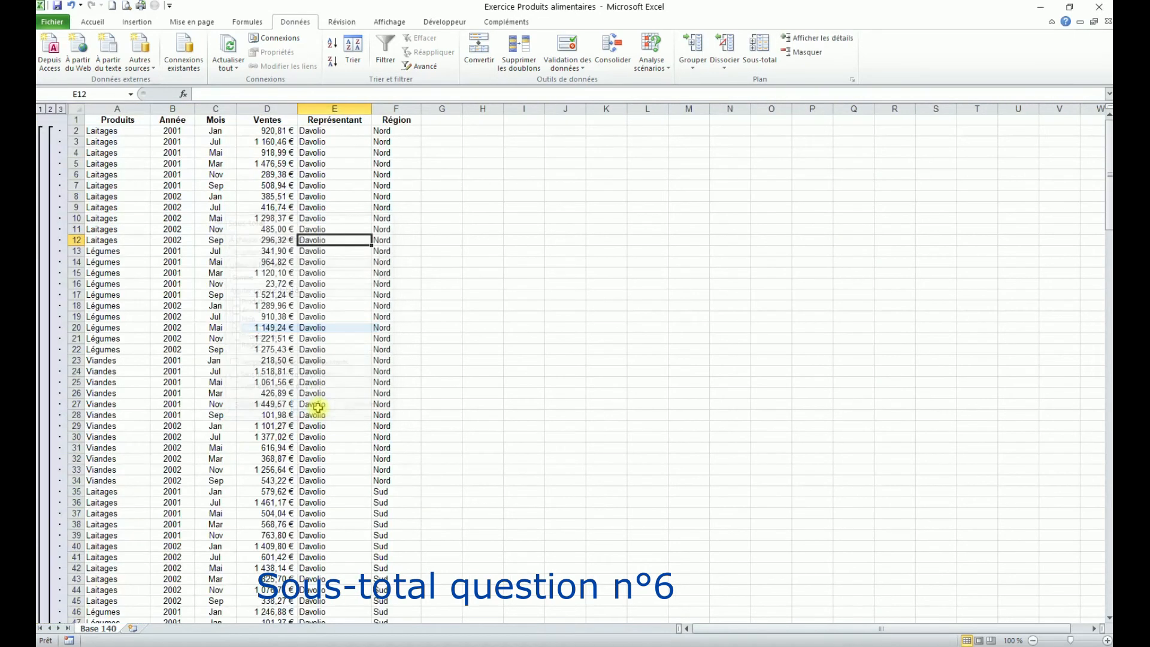
click(51, 109)
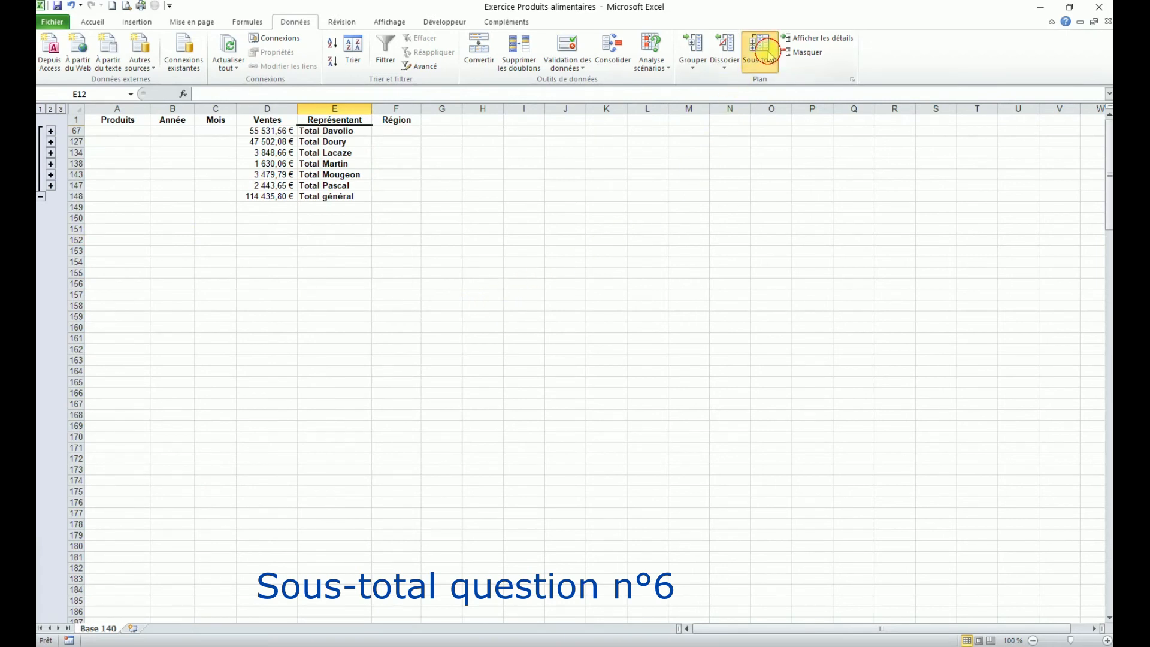
- Nest subtotals that sum Ventes at each change of Région, keeping the Représentant subtotals, and review the regional totals
click(760, 49)
click(333, 250)
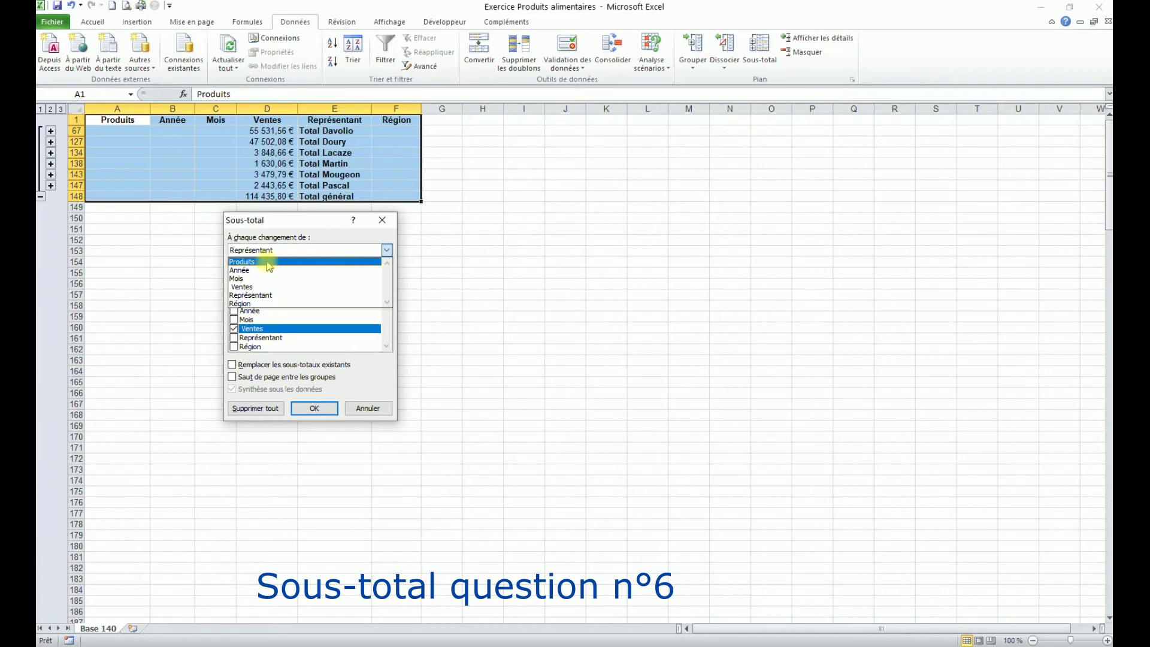
click(255, 303)
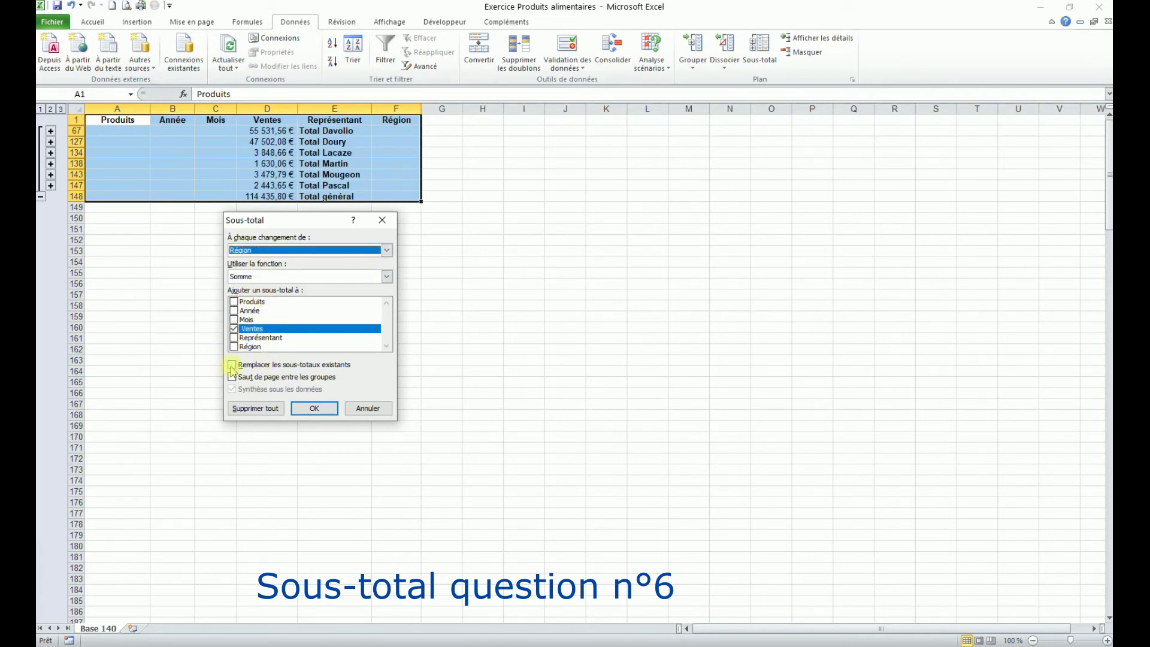
click(312, 409)
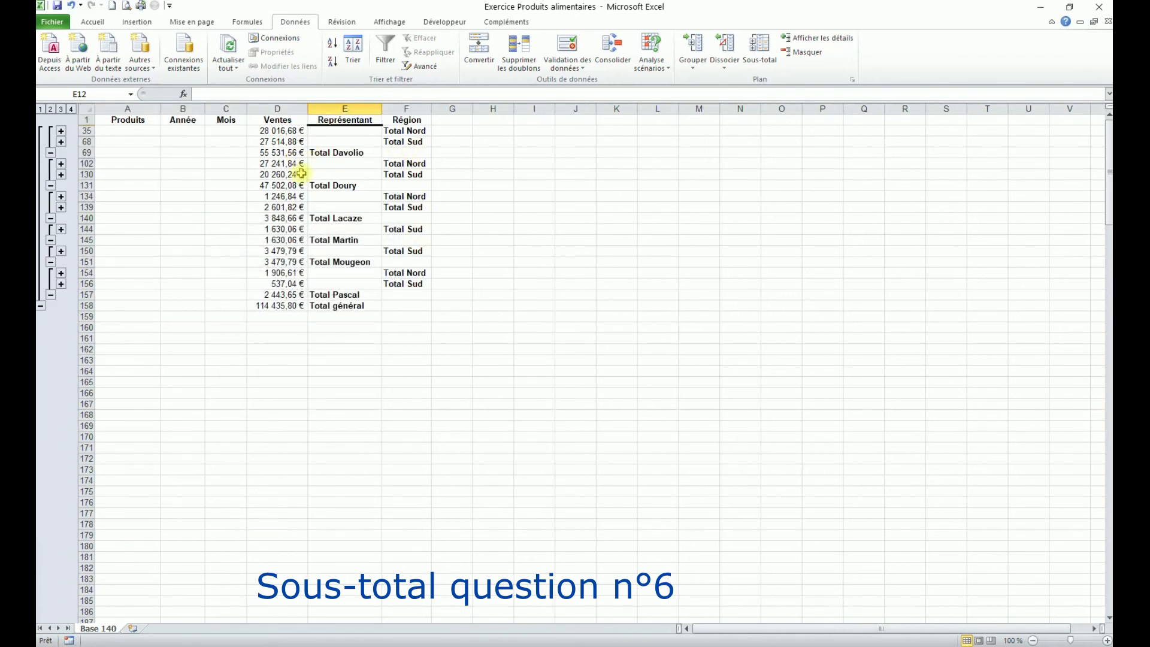
drag(412, 130, 412, 141)
drag(287, 131, 288, 142)
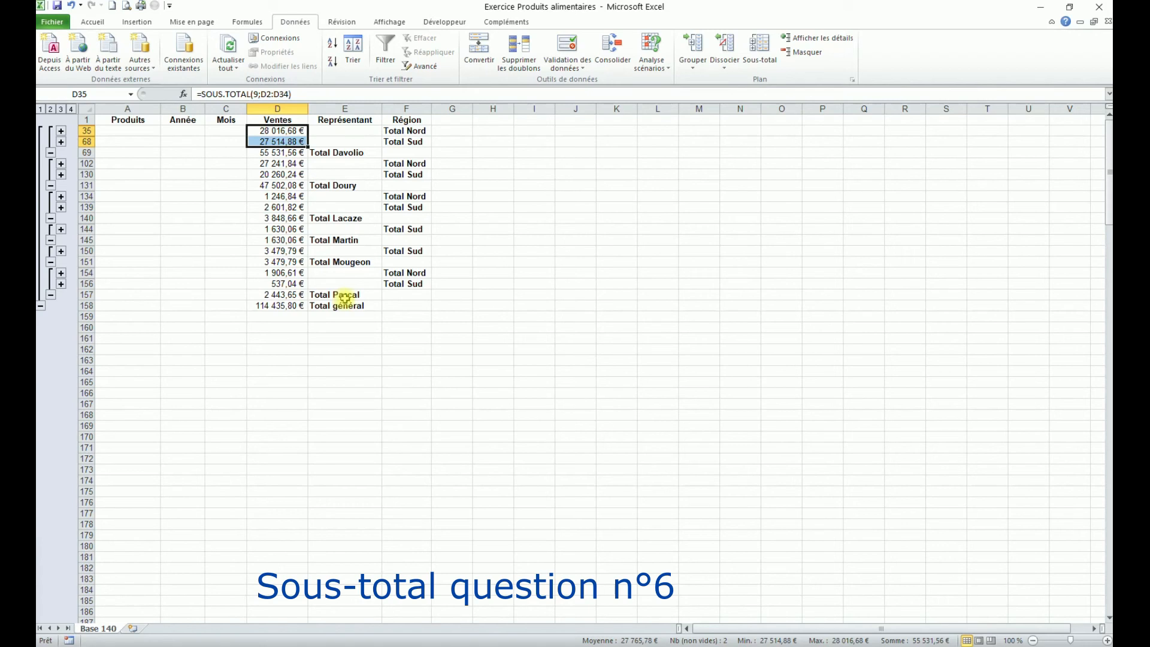
click(406, 197)
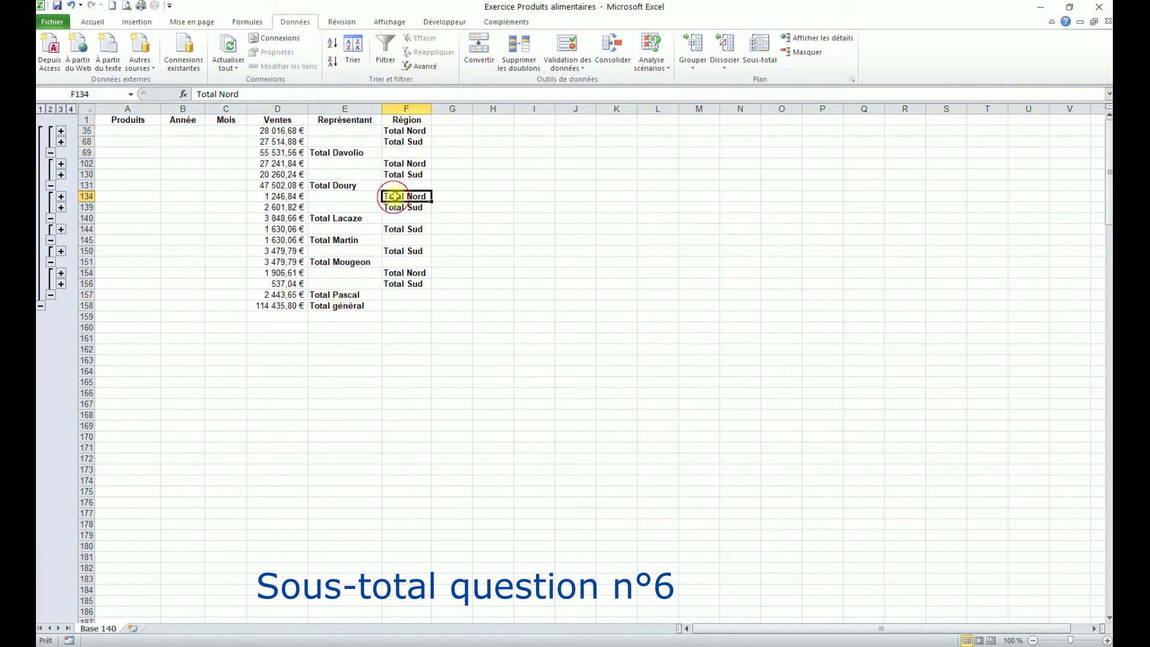
- Clear all subtotals and re-sort the table by Région, then by Produits, both from A to Z
click(760, 52)
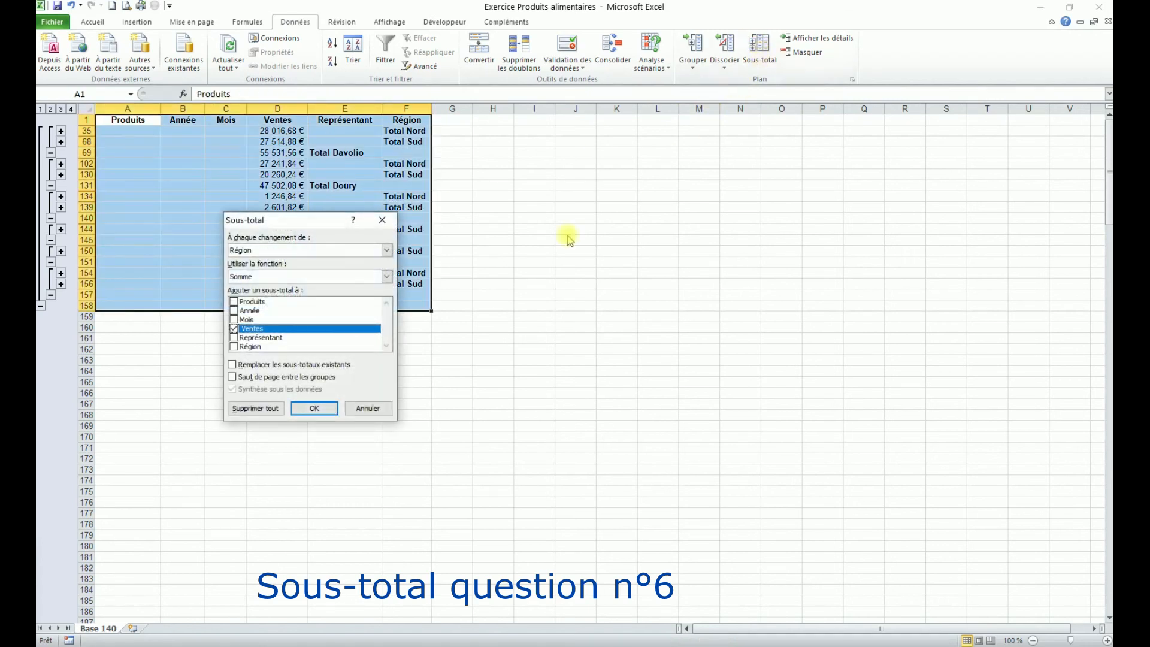
click(255, 408)
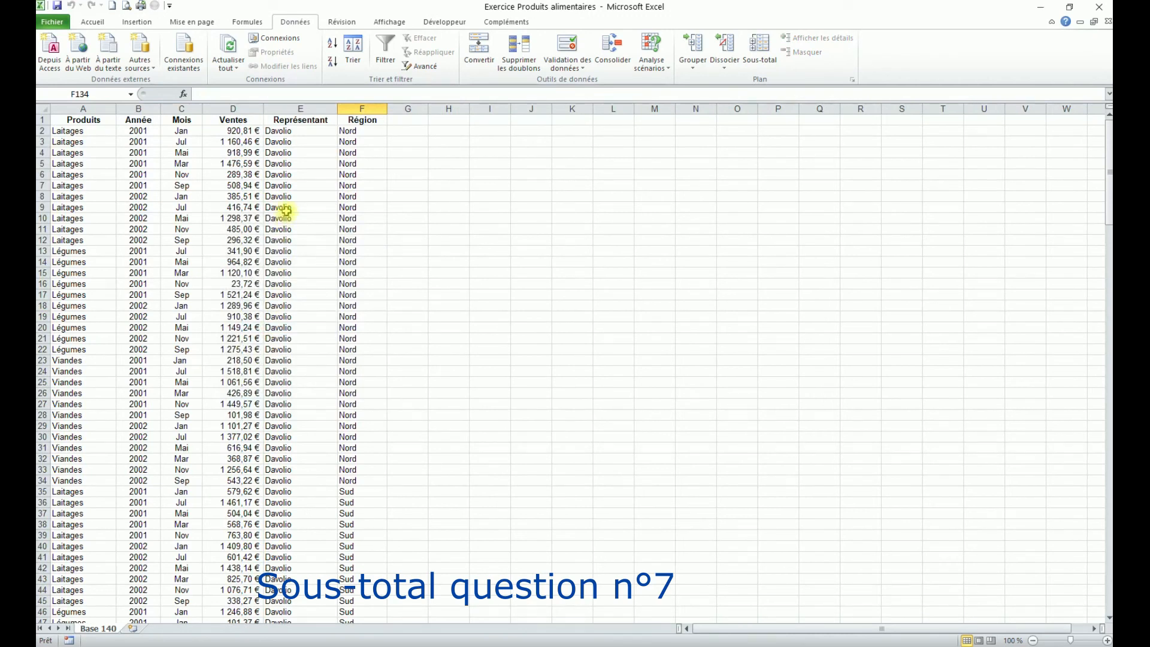
click(303, 186)
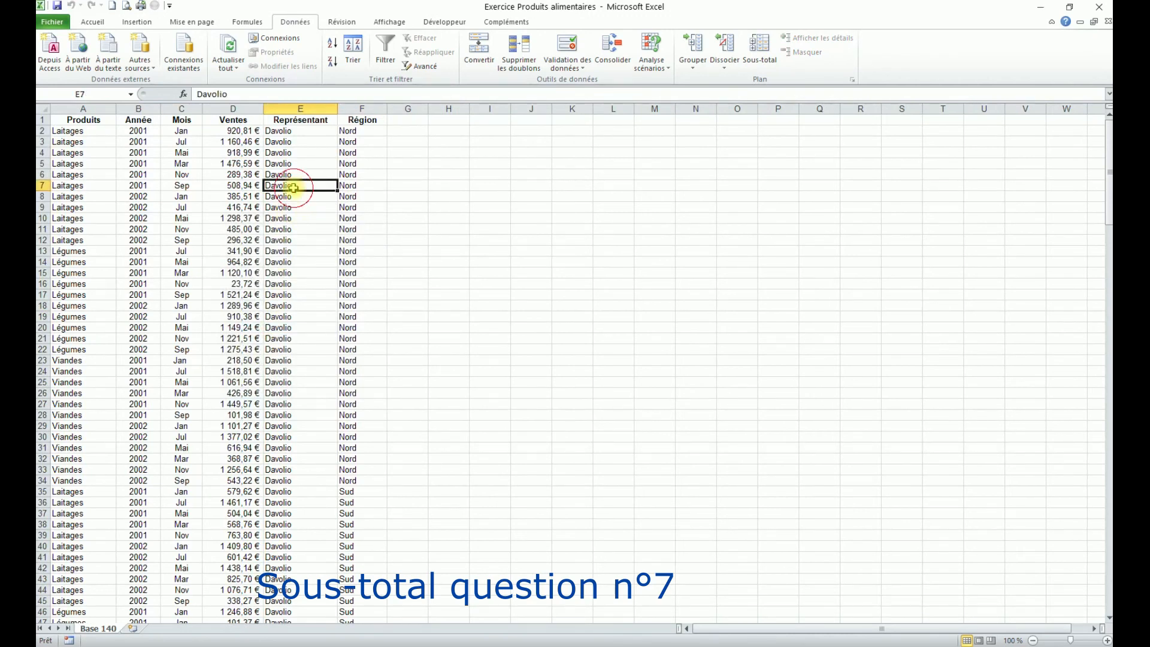
click(351, 51)
click(191, 301)
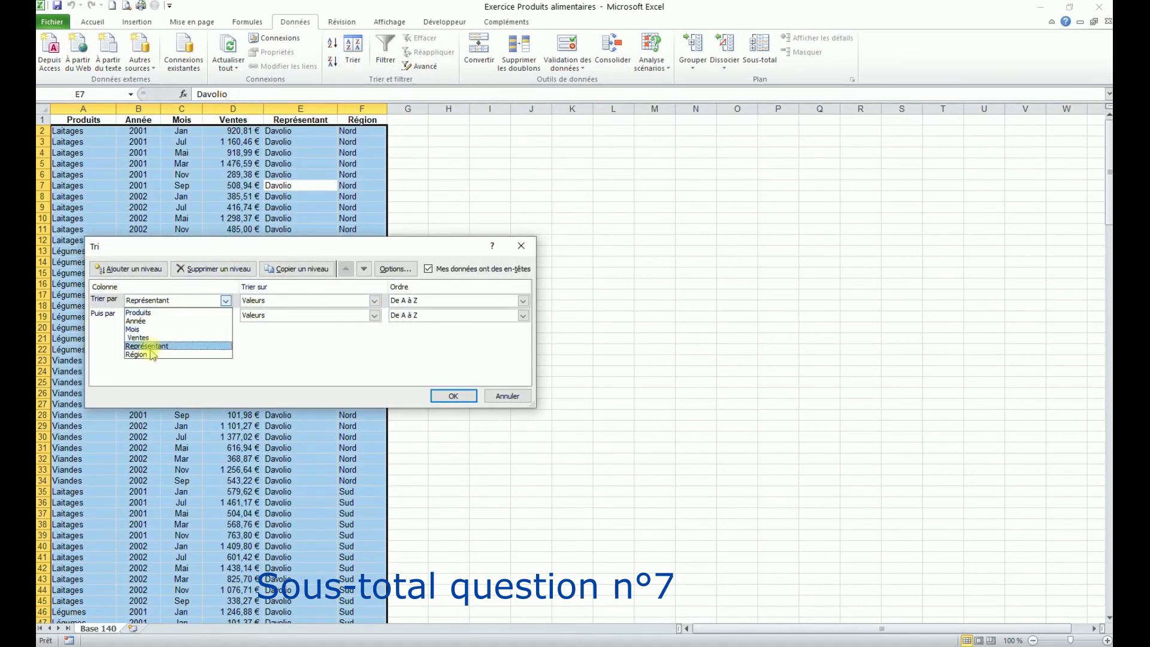
click(154, 355)
click(154, 315)
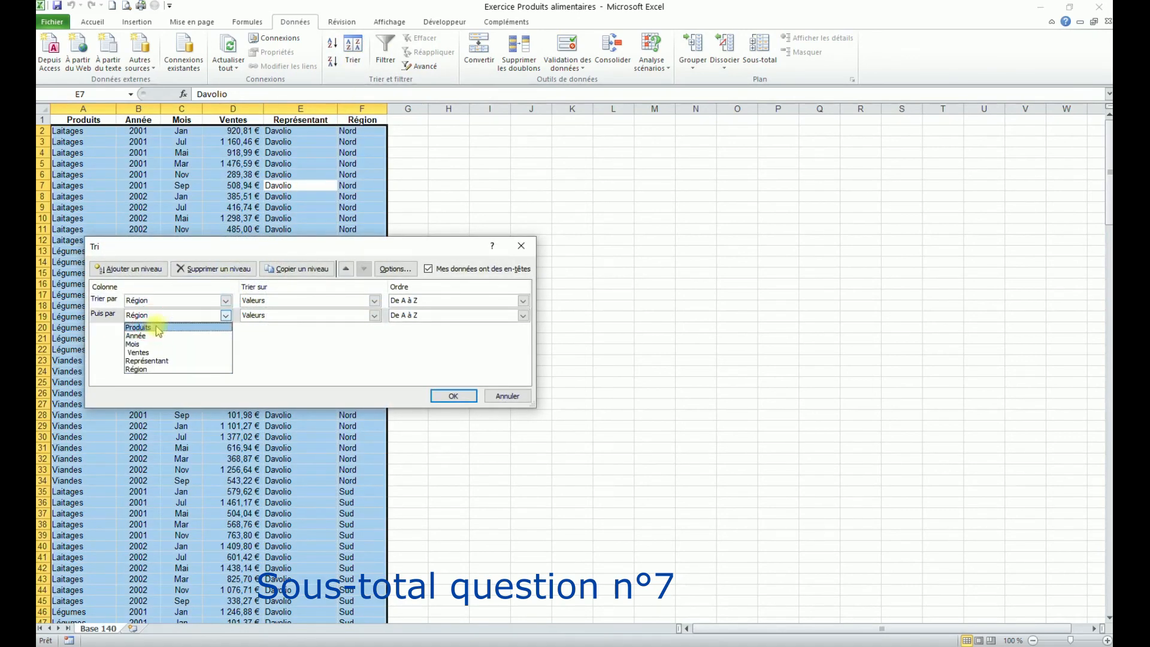
click(157, 328)
click(452, 395)
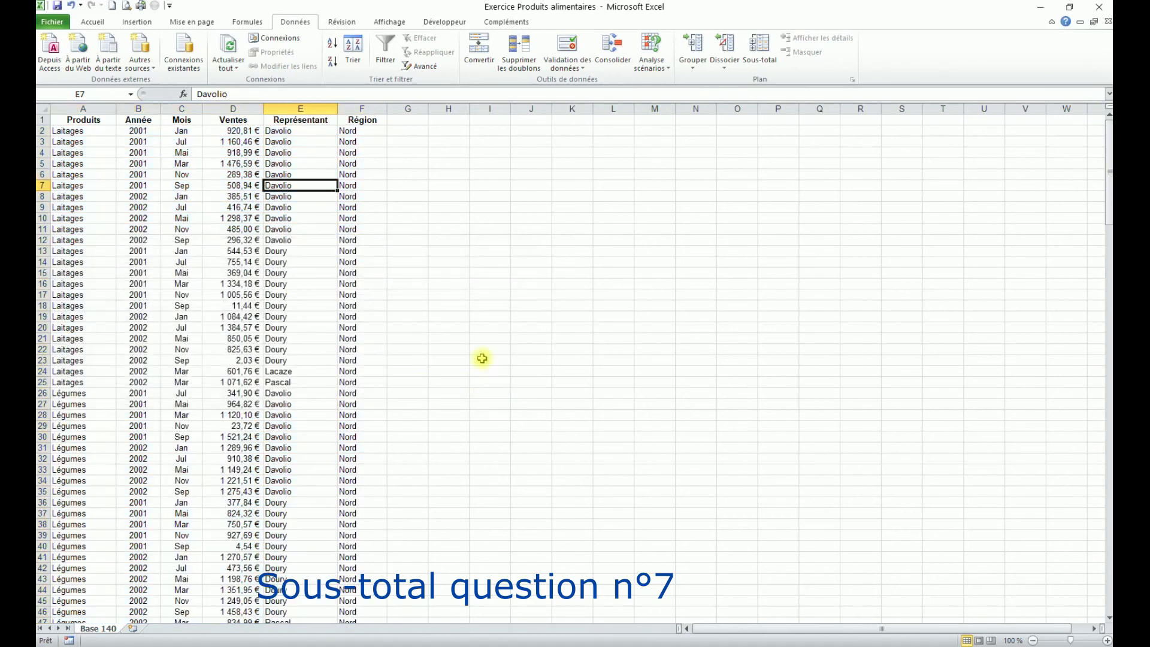
- Sum Ventes with subtotals at each change of Région and collapse the outline to the regional totals
click(760, 45)
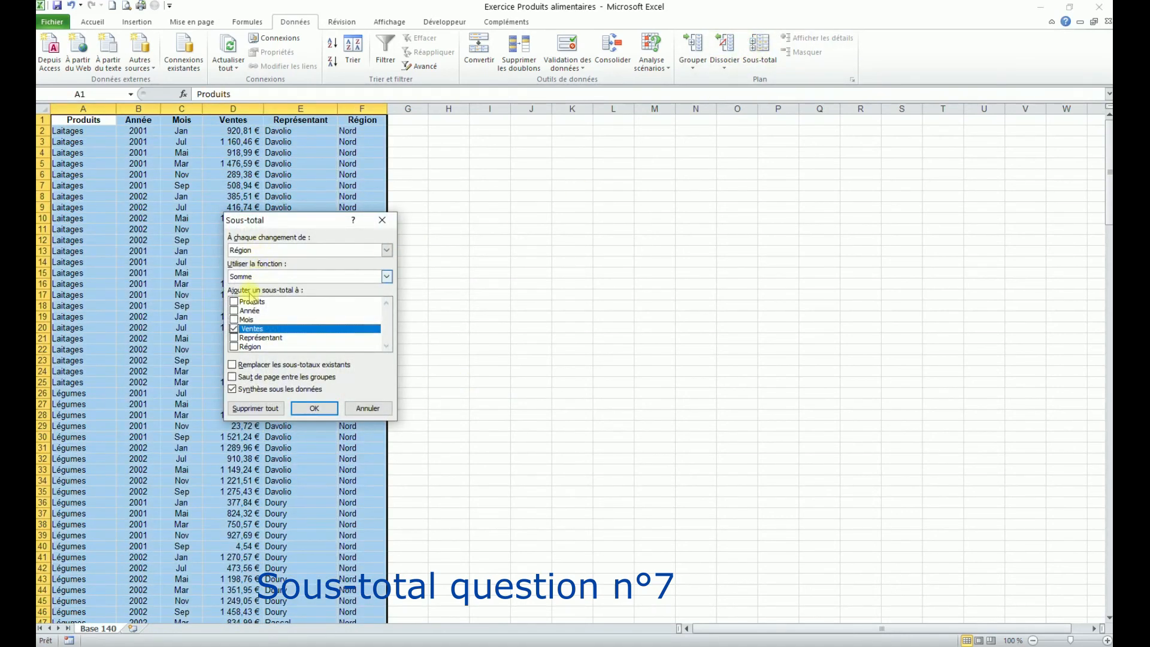
click(311, 408)
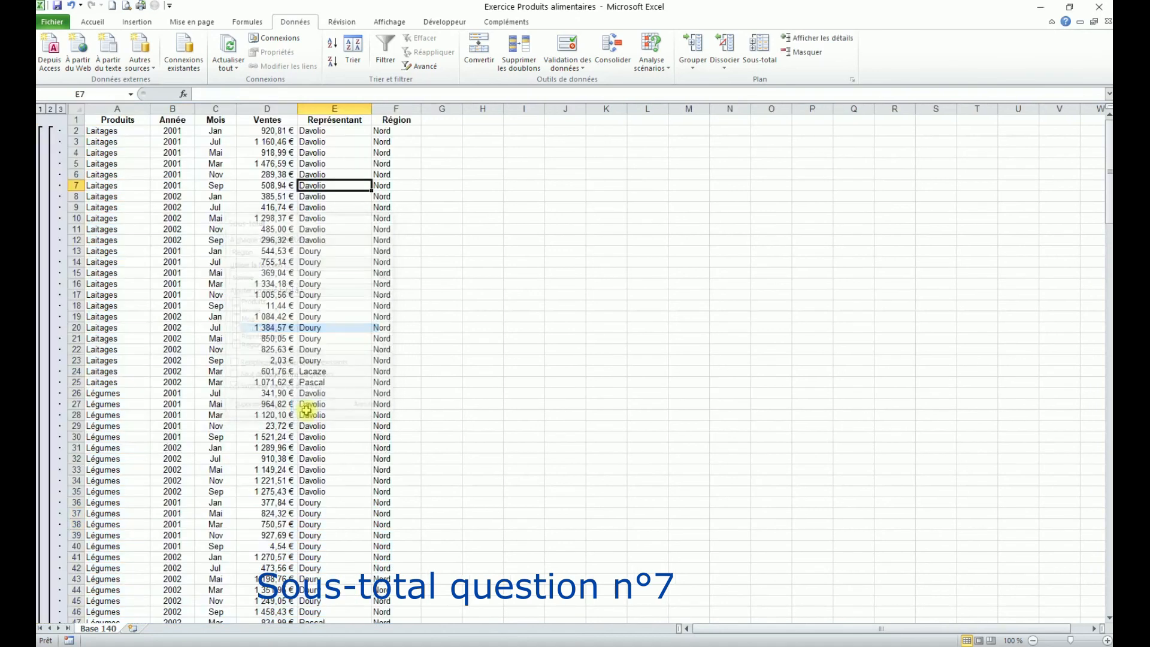
click(51, 110)
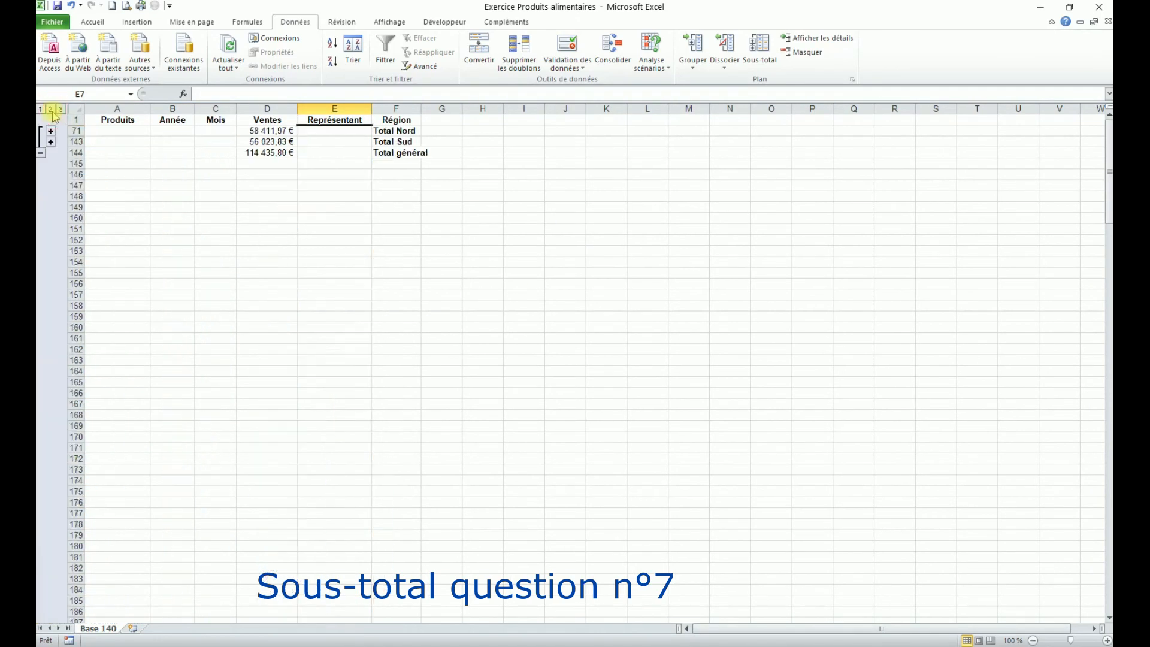
- Nest subtotals that sum Ventes at each change of Produits within the existing Région subtotals, and review the product and regional totals
click(761, 48)
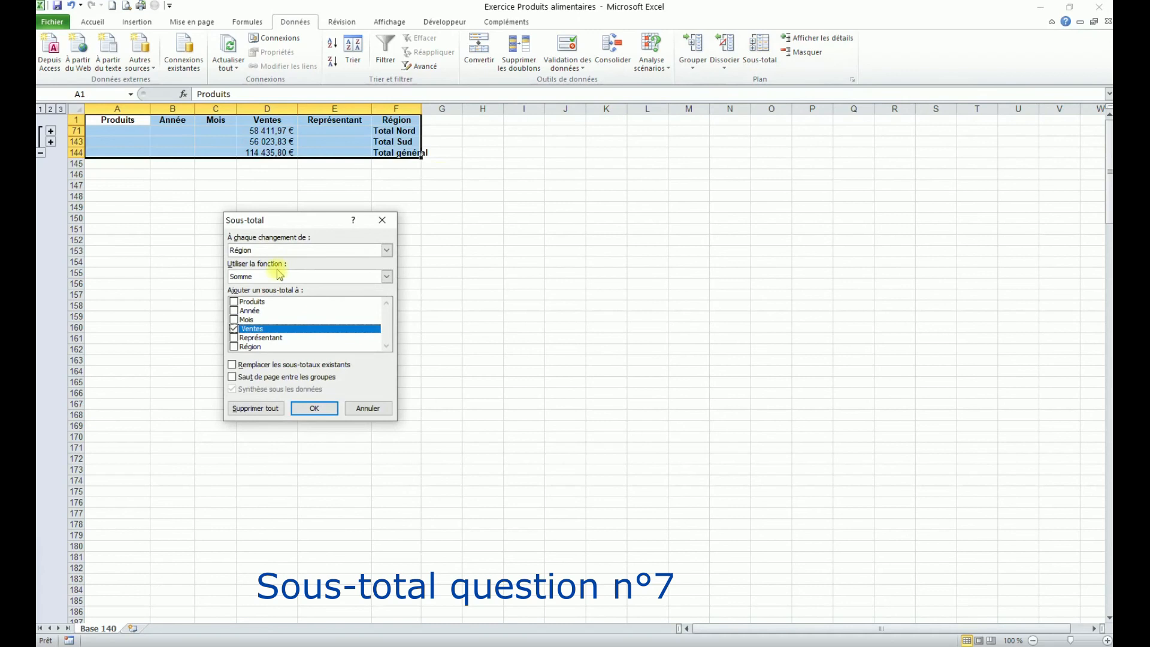
click(248, 252)
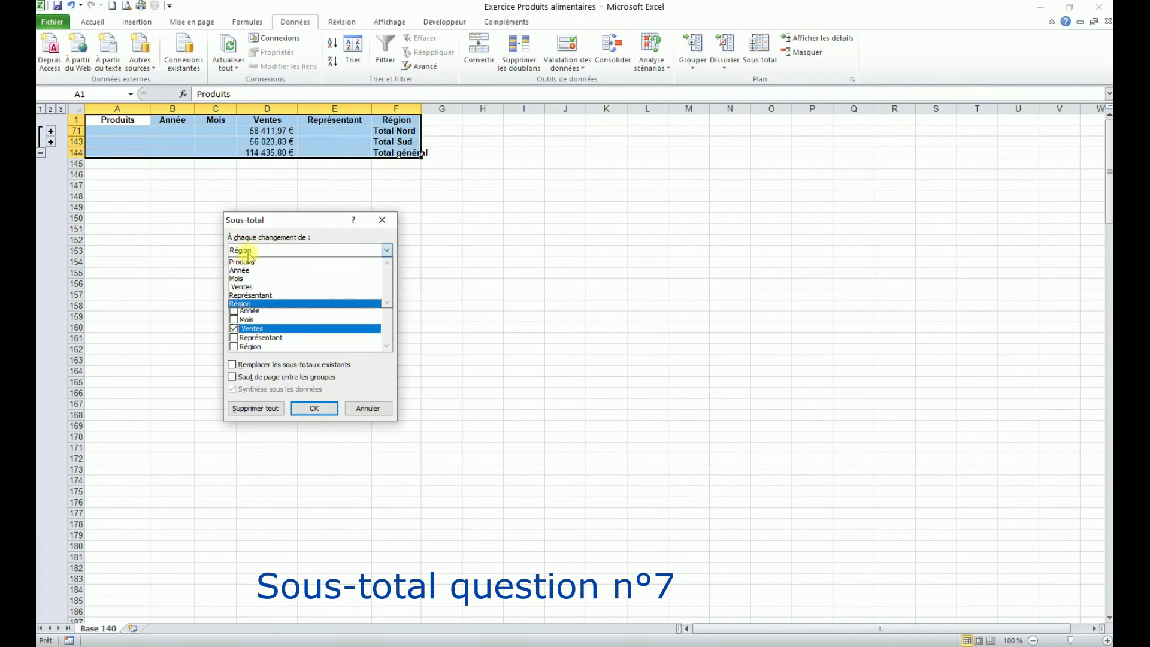
click(249, 262)
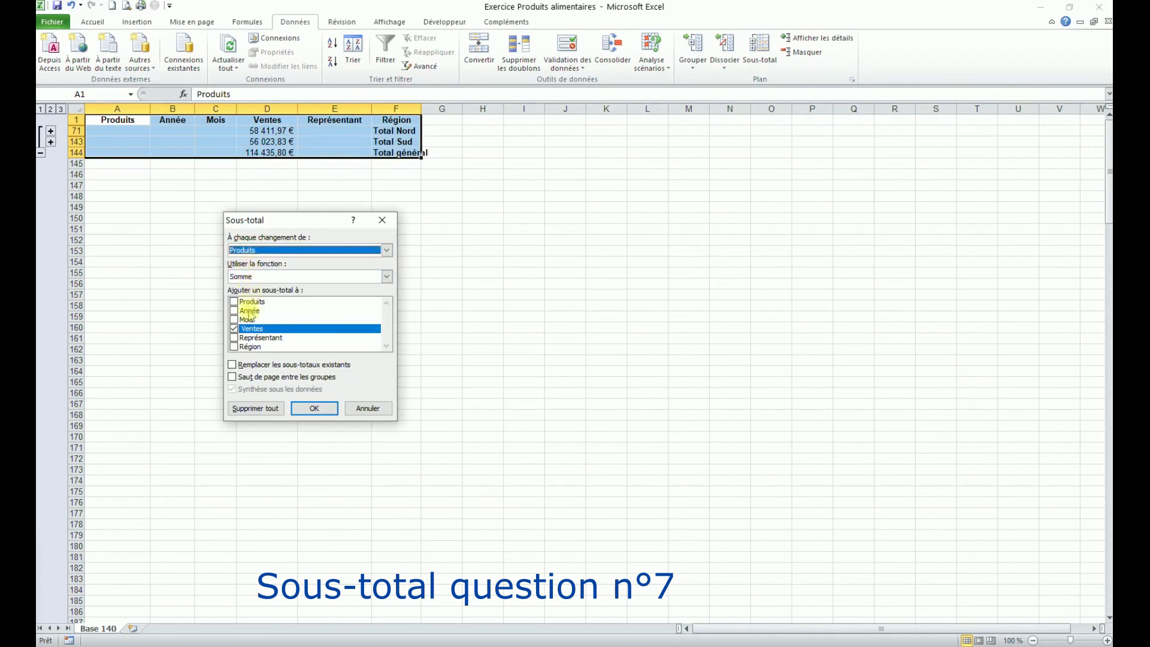
click(311, 408)
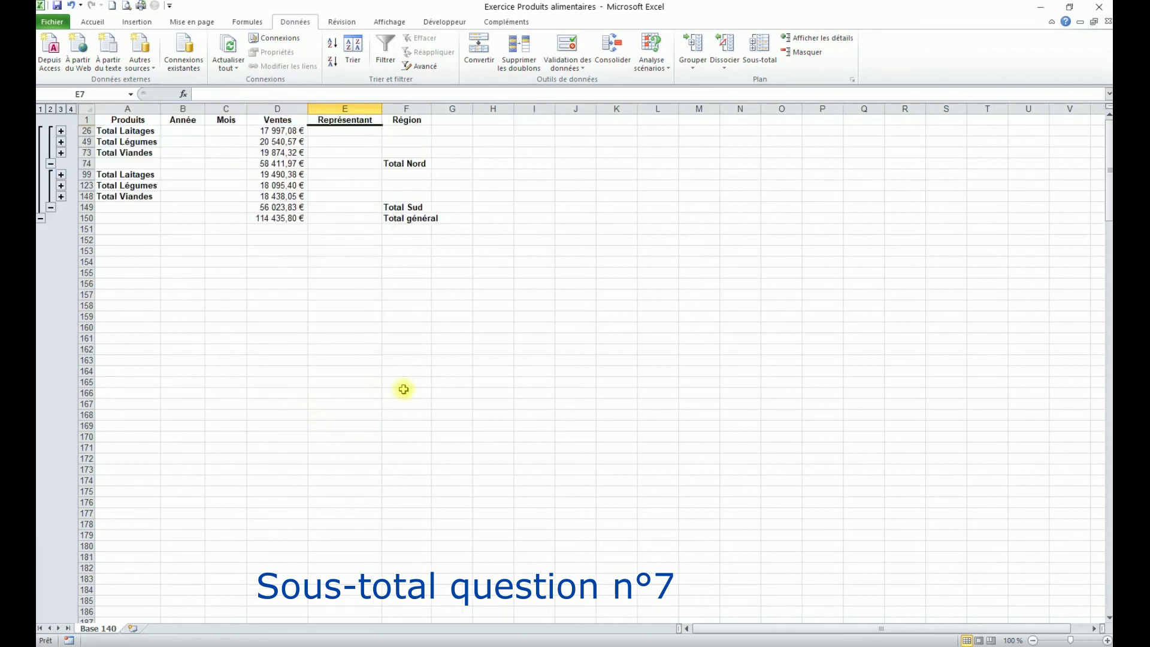
drag(128, 130, 134, 152)
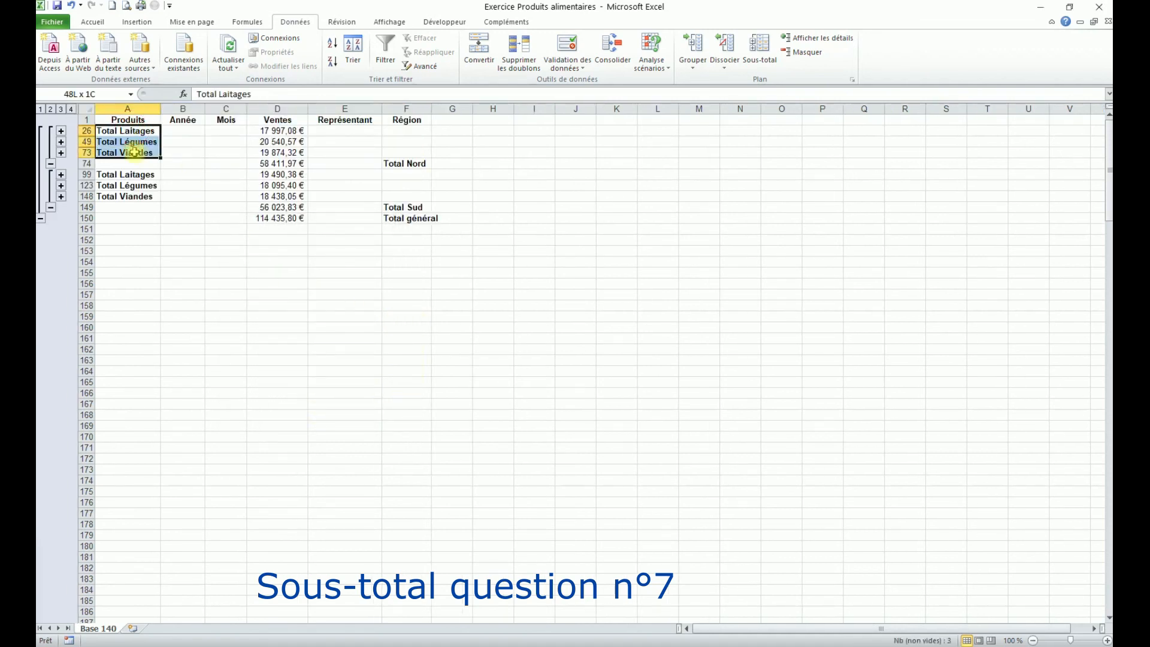
click(405, 166)
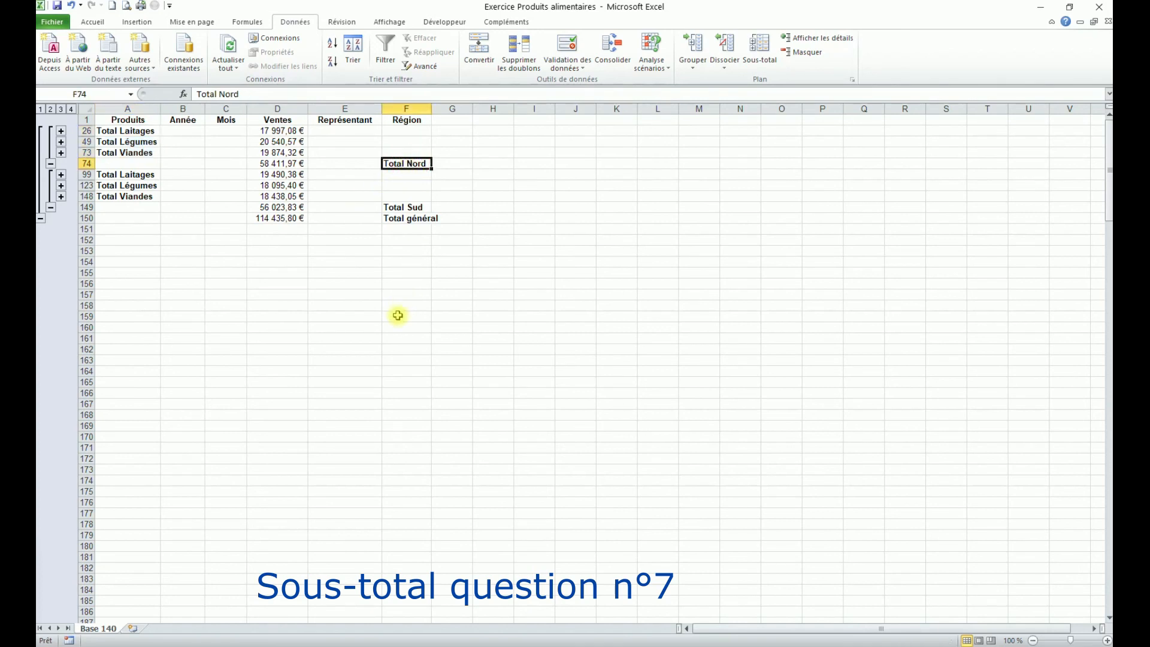
click(298, 163)
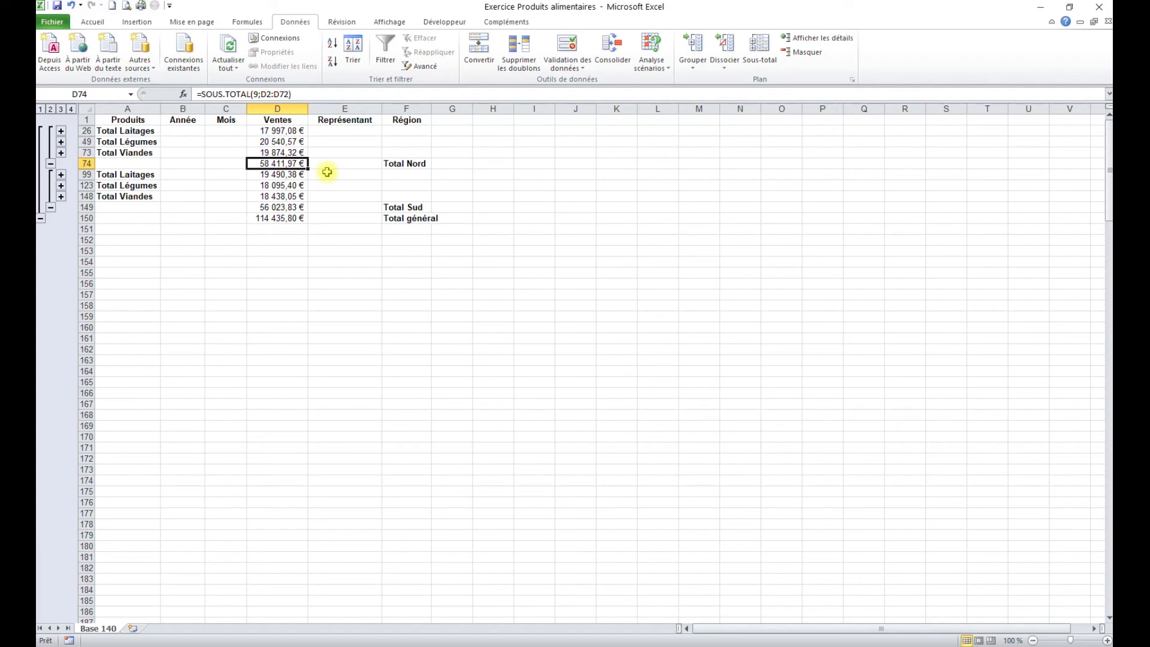
click(290, 154)
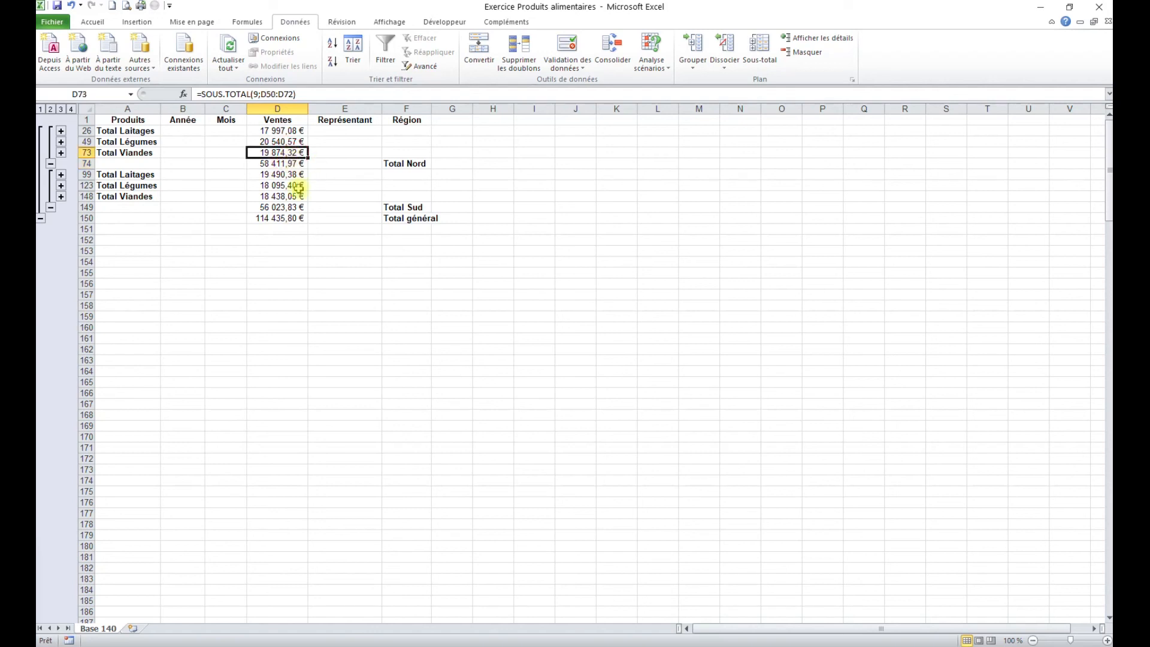